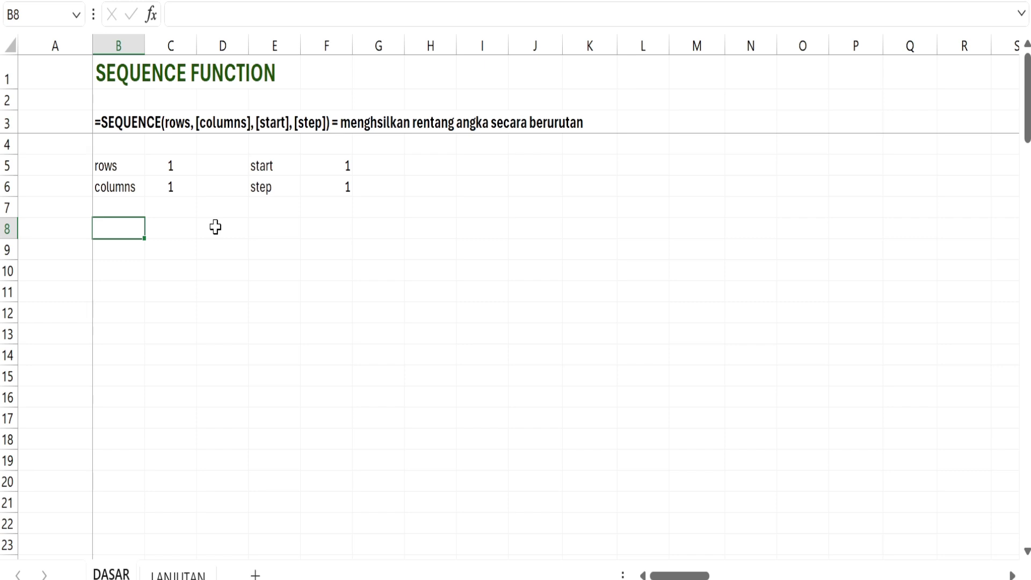
Enter =SEQUENCE(100) in cell B8 to generate a vertical series of 100 numbers.
type("=SEQ")
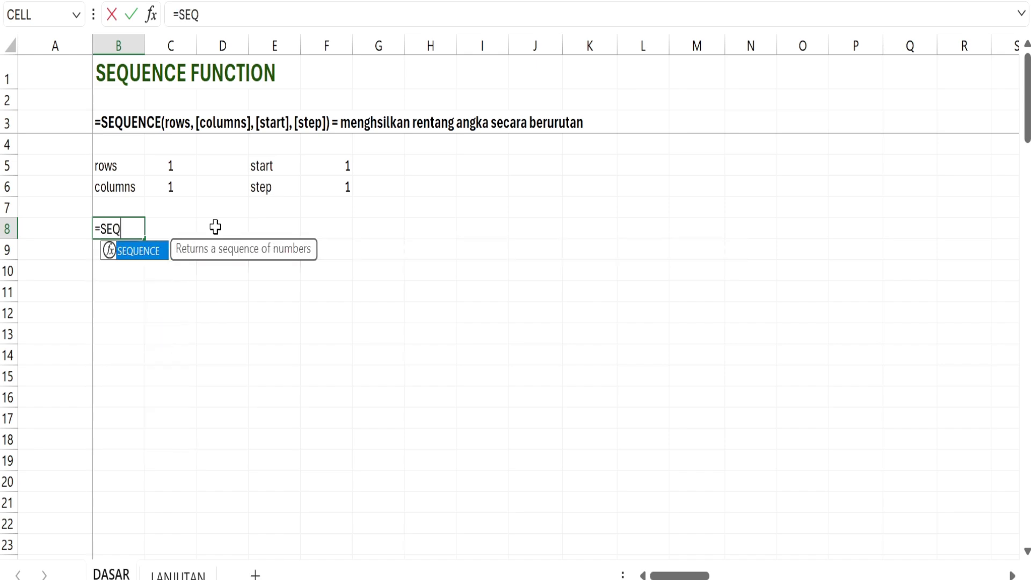
key("Tab")
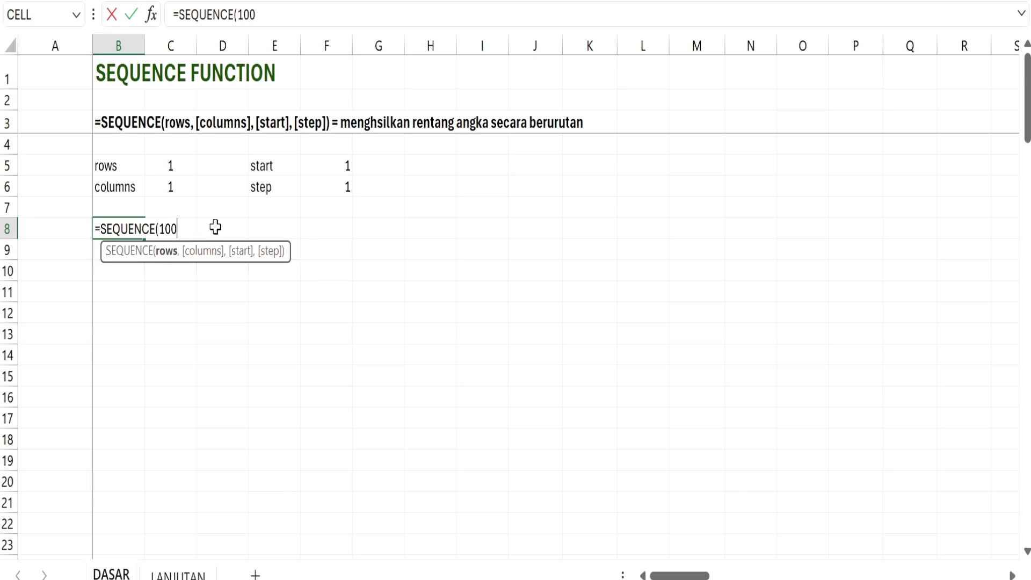
type("100)")
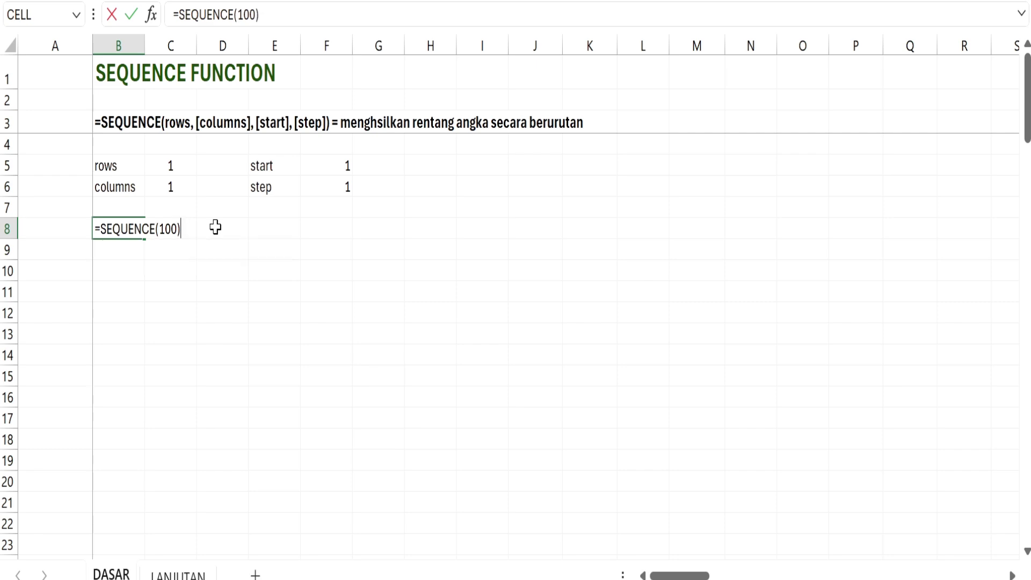
key("Return")
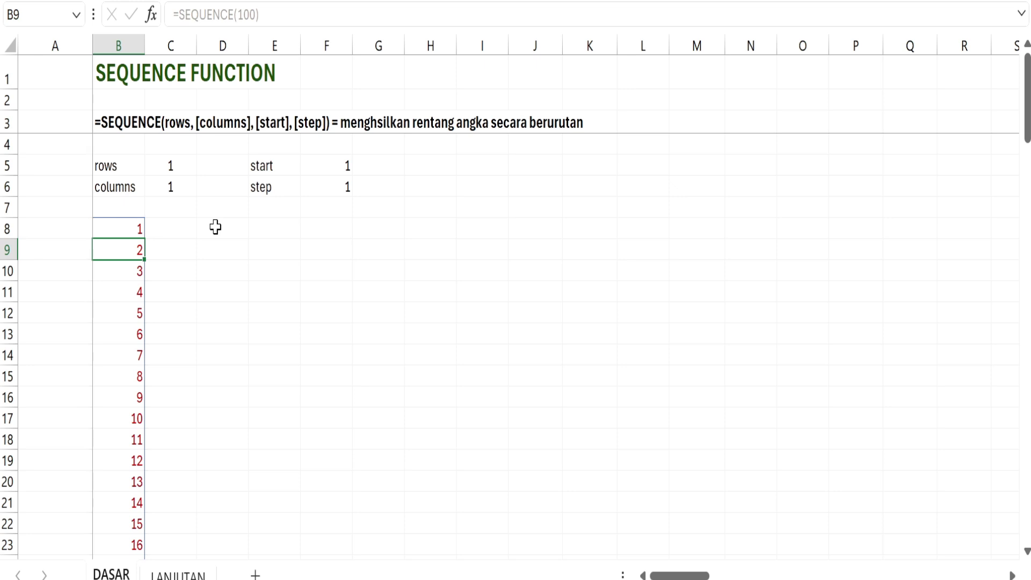
Examine the generated column from its first value in B8 to its last row, and return to the sheet's beginning.
left_click(135, 232)
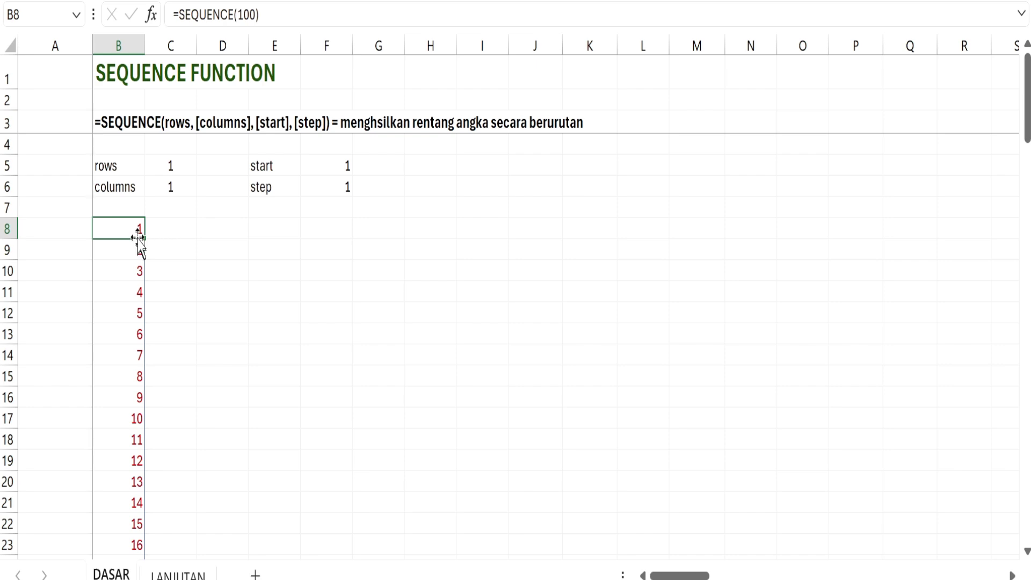
scroll(132, 249, "down", 1)
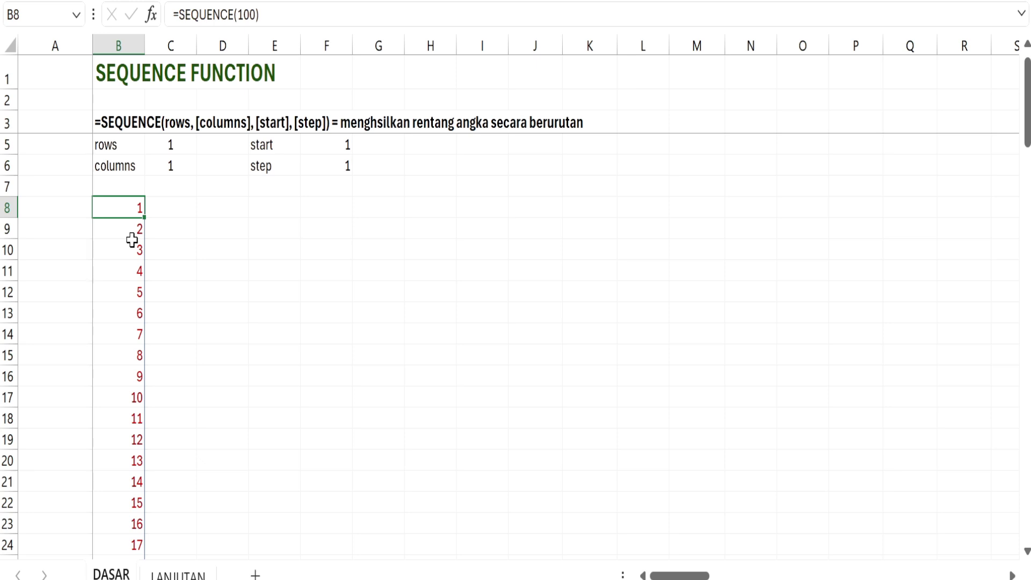
key("ctrl+Down")
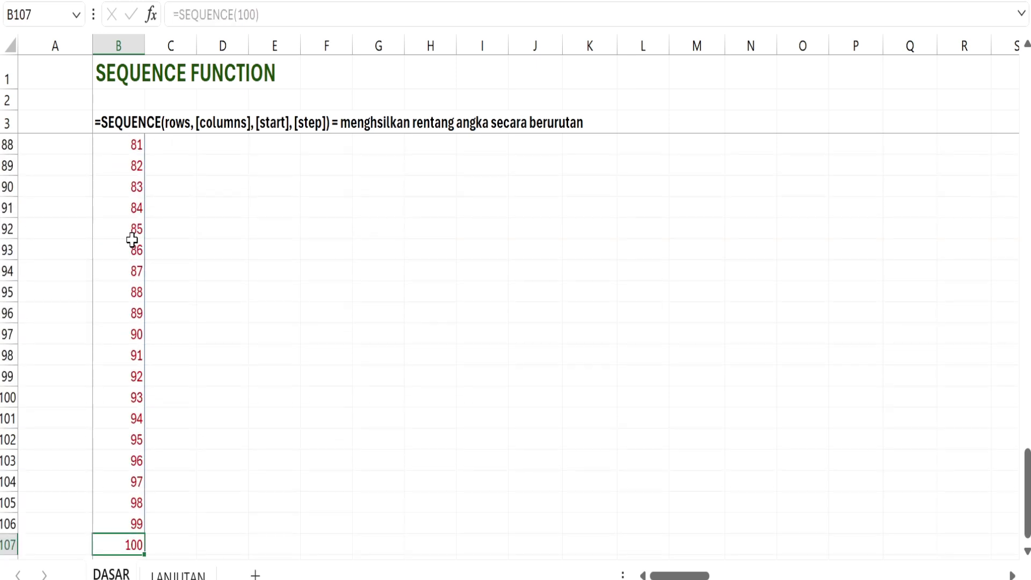
scroll(131, 240, "down", 2)
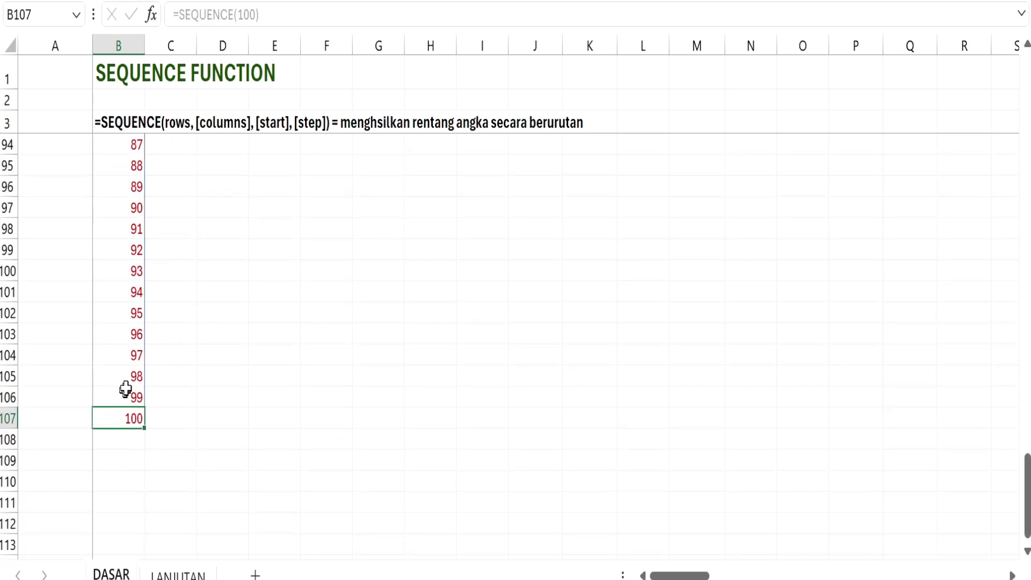
scroll(145, 306, "up", 9)
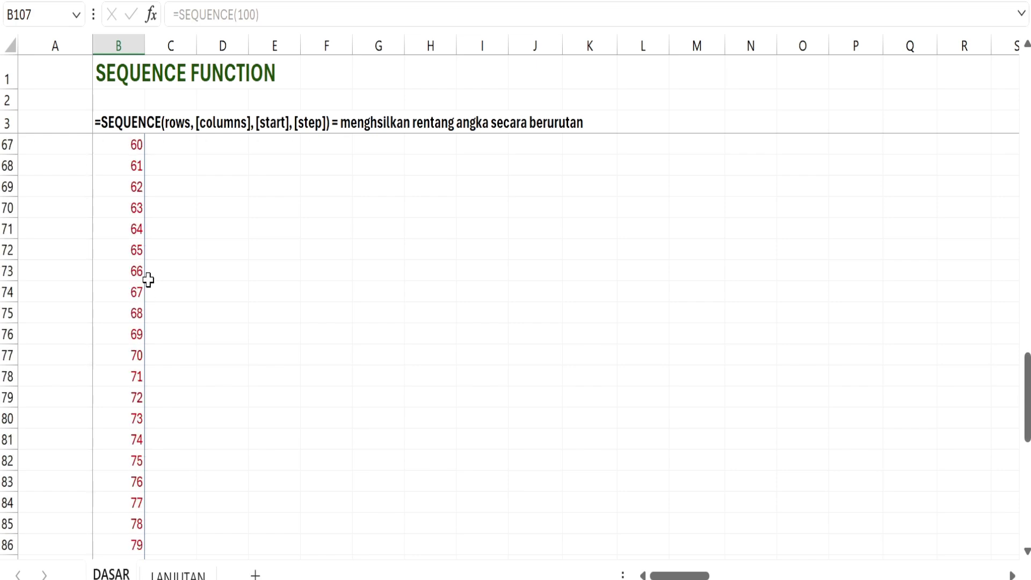
scroll(148, 280, "up", 9)
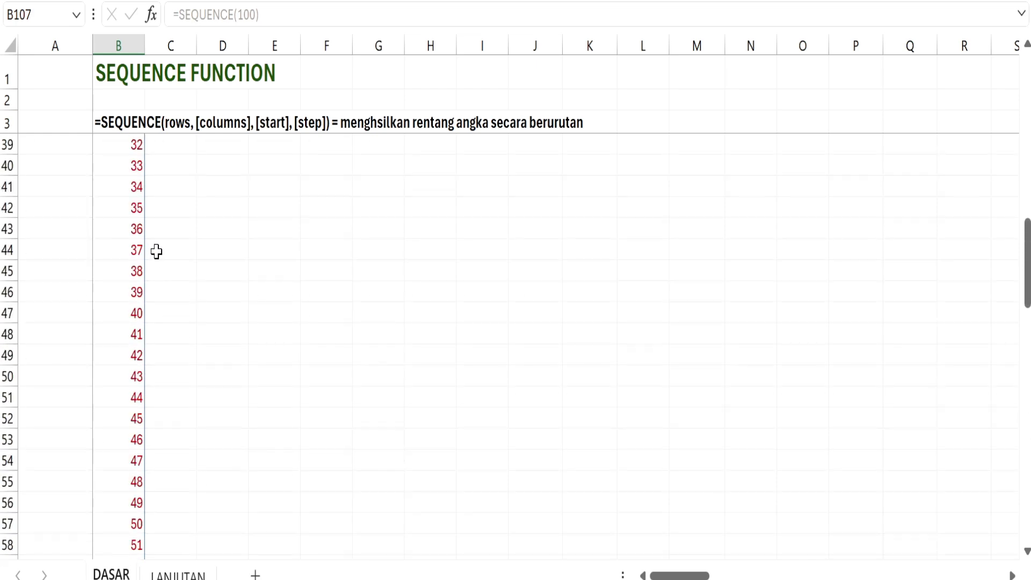
scroll(156, 251, "up", 7)
left_click(137, 246)
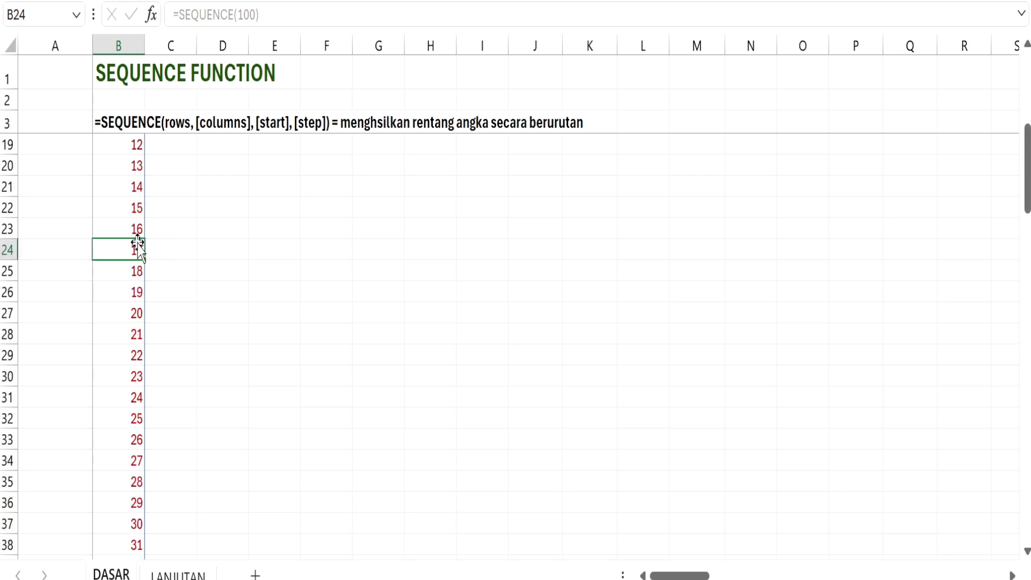
key("ctrl+Up")
key("ctrl+Up")
key("ctrl+Down")
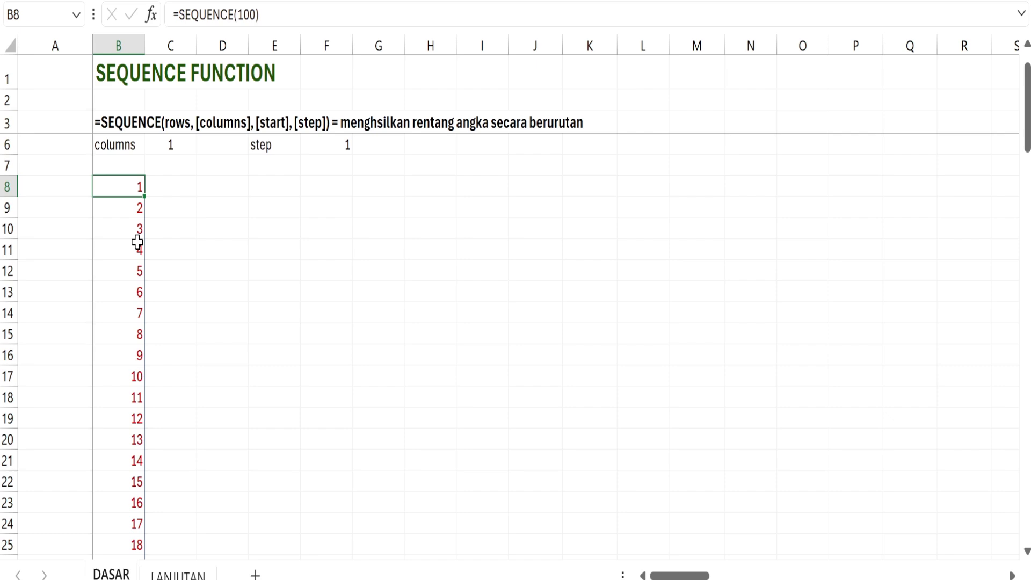
key("Up")
key("Up")
key("Up")
key("Up")
key("Up")
key("Up")
key("Up")
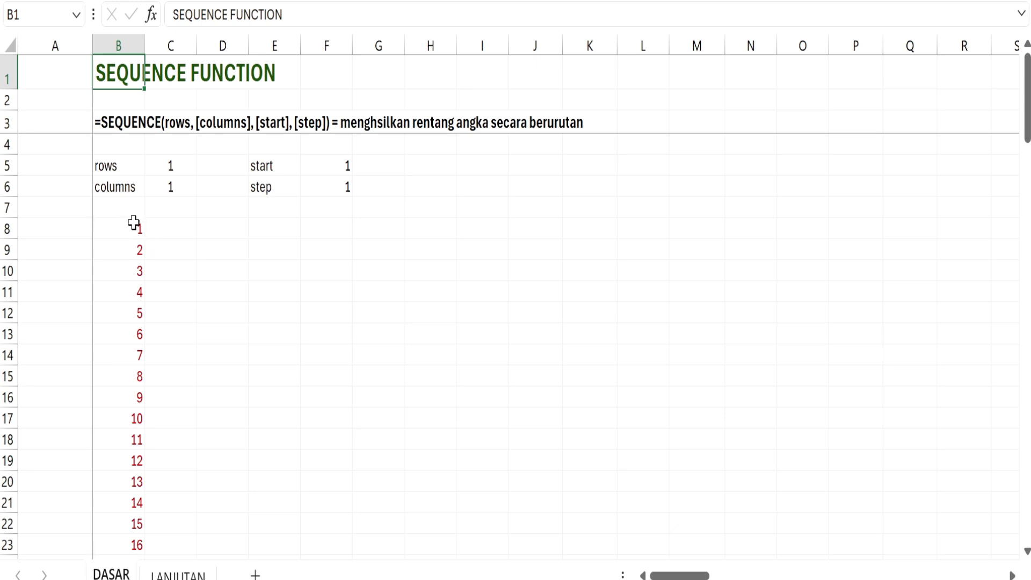
Change the formula in B8 to =SEQUENCE(,100) so the 100 numbers run across columns.
left_click(132, 226)
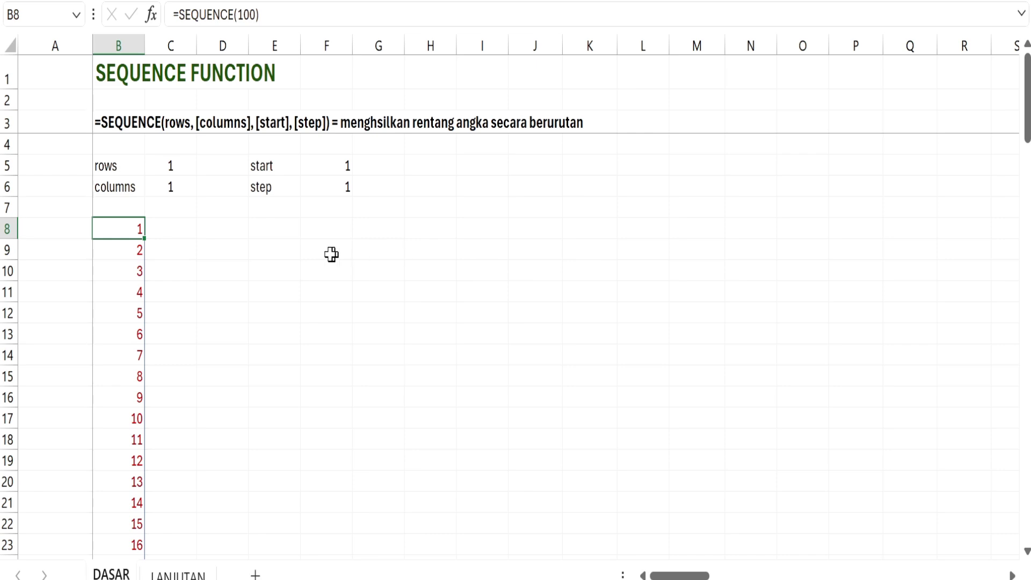
left_click(250, 16)
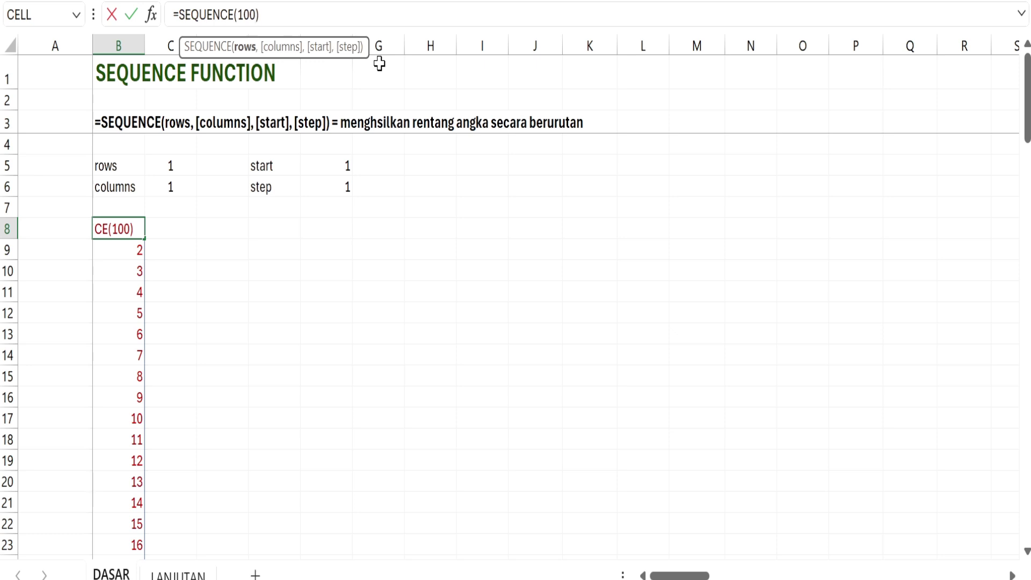
key("BackSpace")
key("BackSpace")
type(",1")
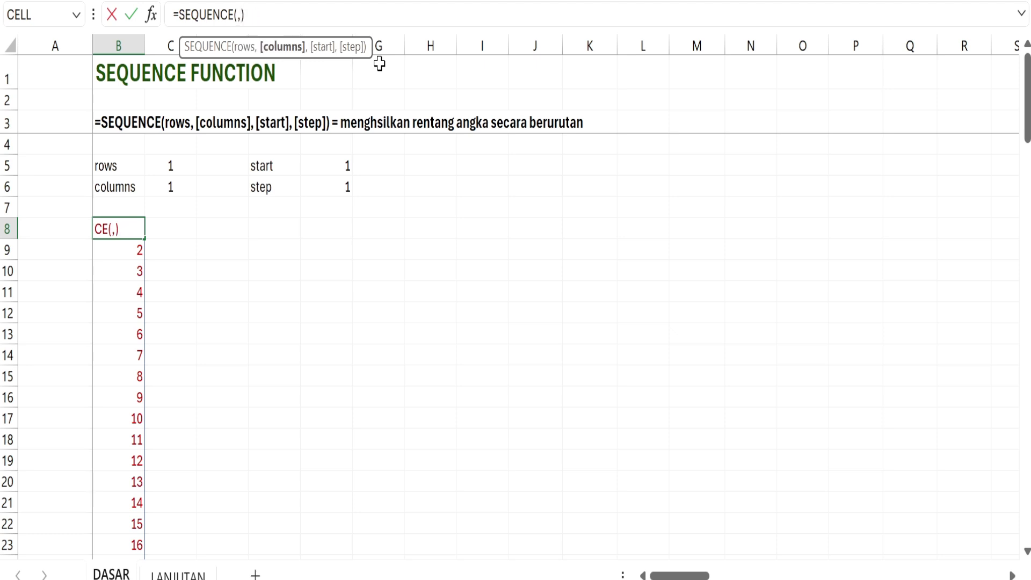
type("00")
key("Return")
key("Up")
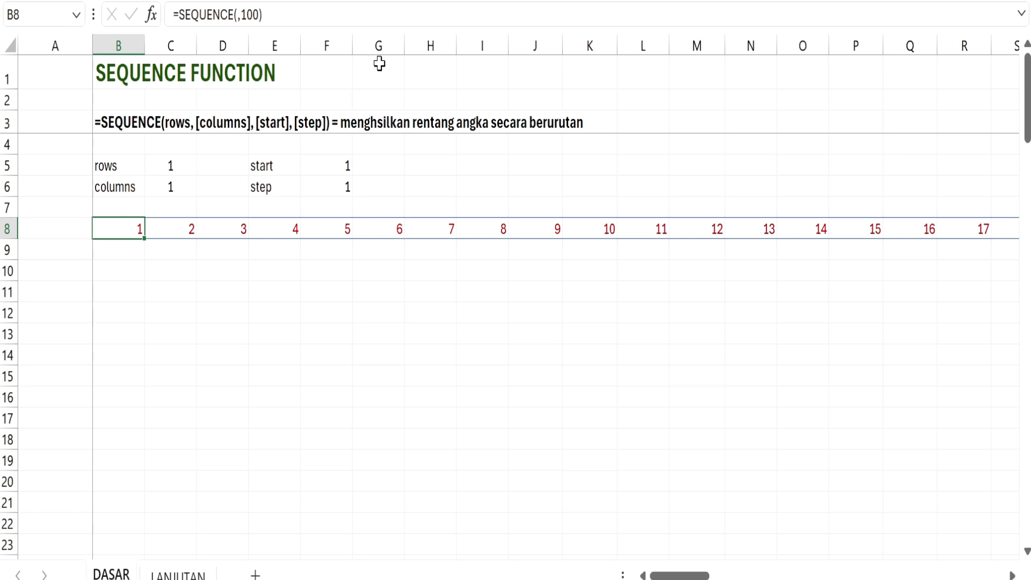
Check the horizontal series through to its last column and clear the formula from B8.
key("Right")
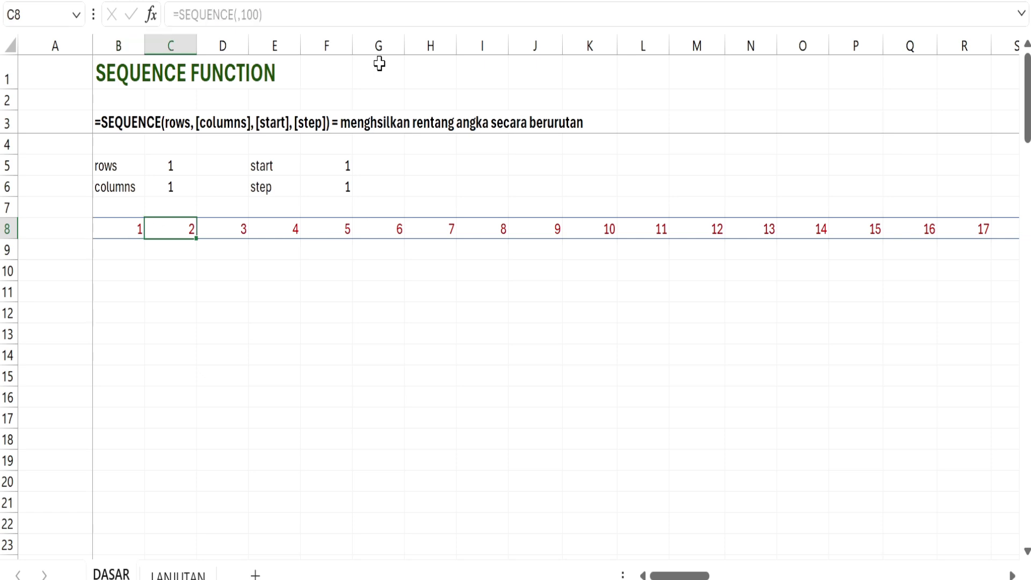
key("ctrl+Right")
key("Right")
key("Left")
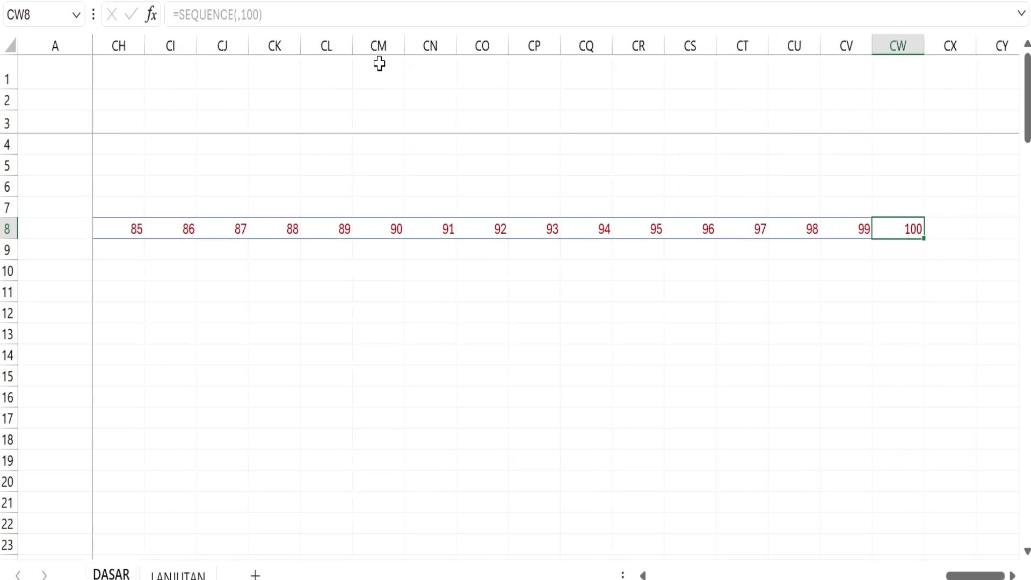
key("ctrl+Left")
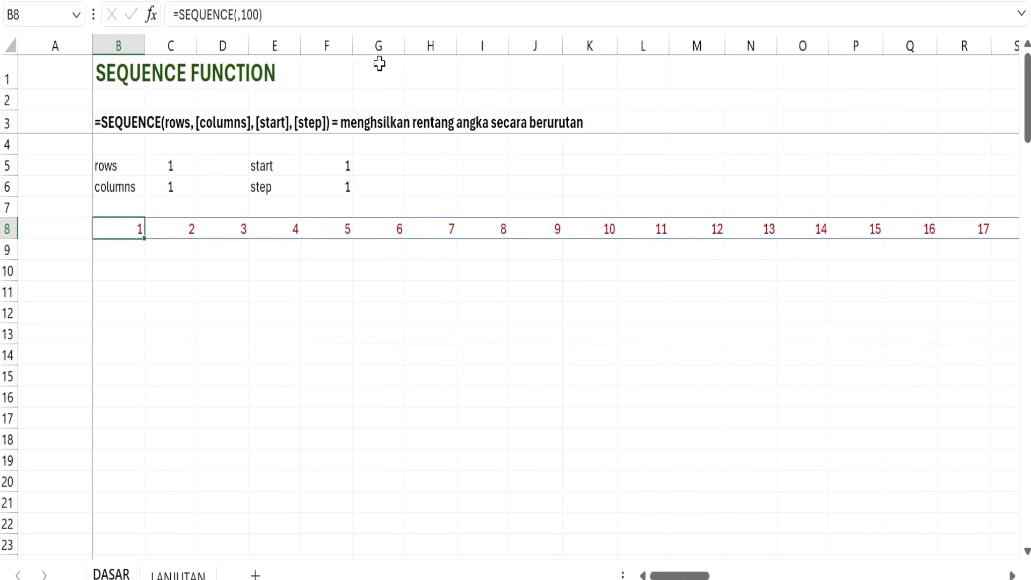
key("Delete")
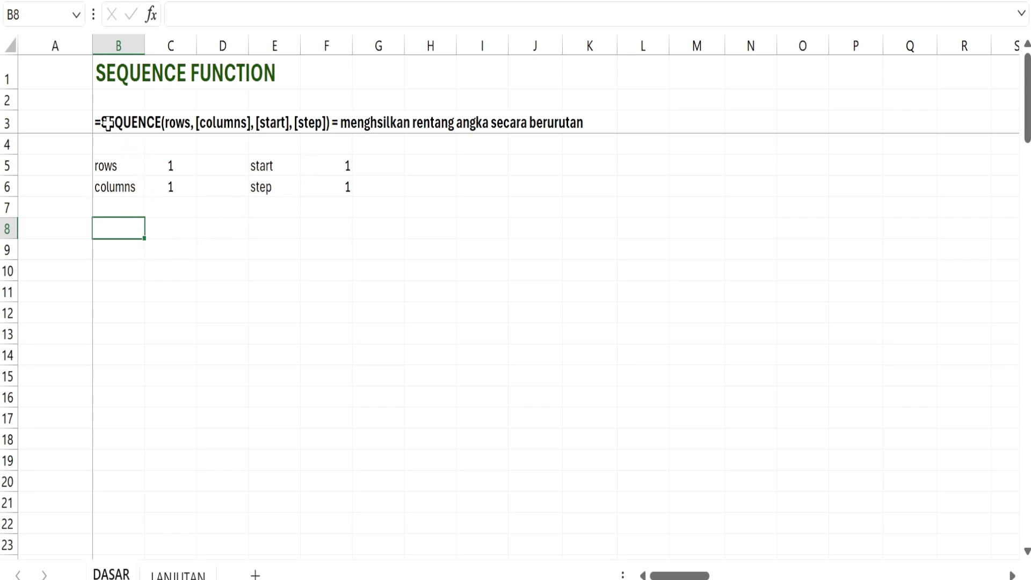
Enter the example values 1 in H5 and 3 in H6 to illustrate start and step.
left_click(108, 123)
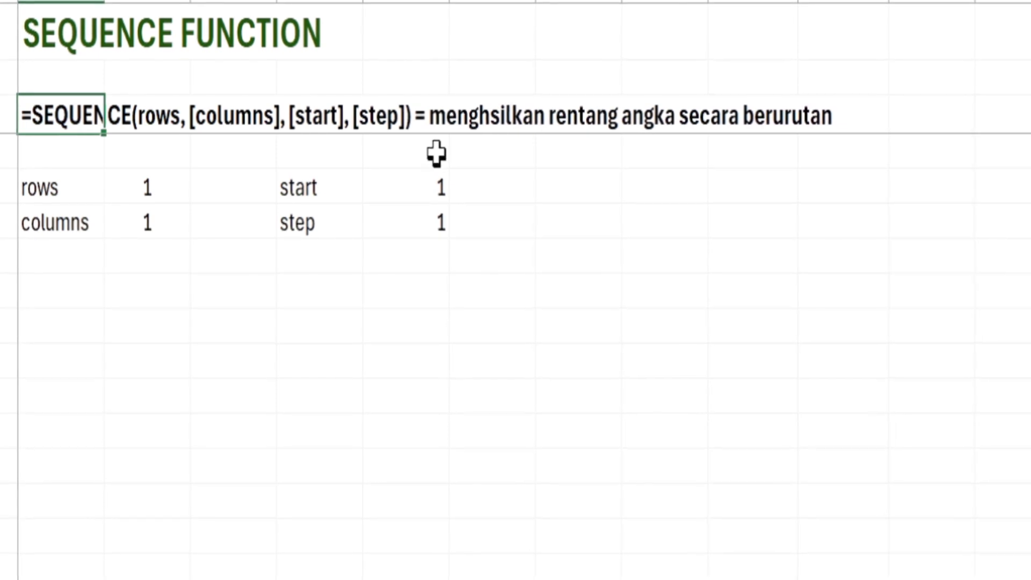
left_click(564, 196)
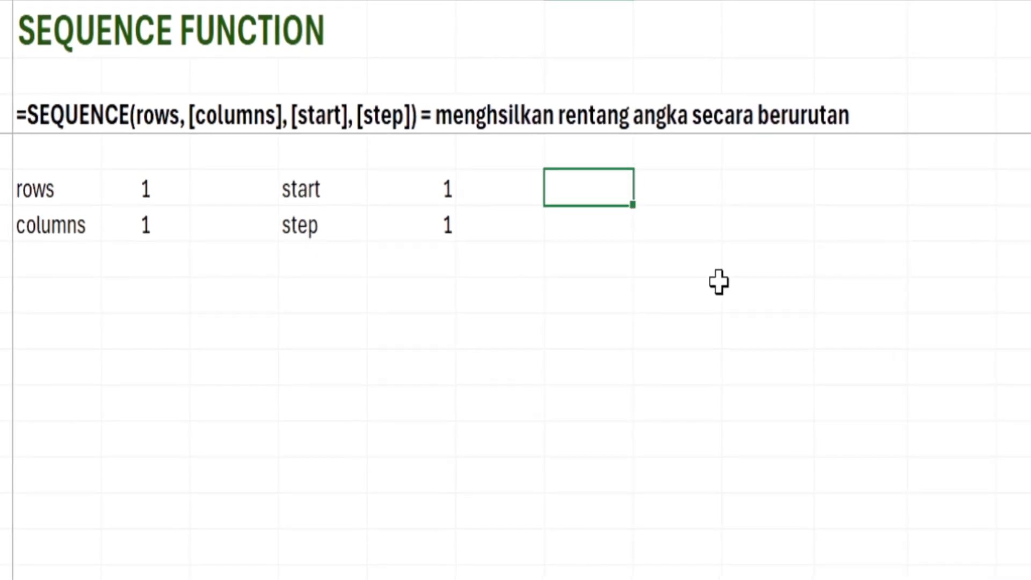
type("1")
key("Return")
key("Up")
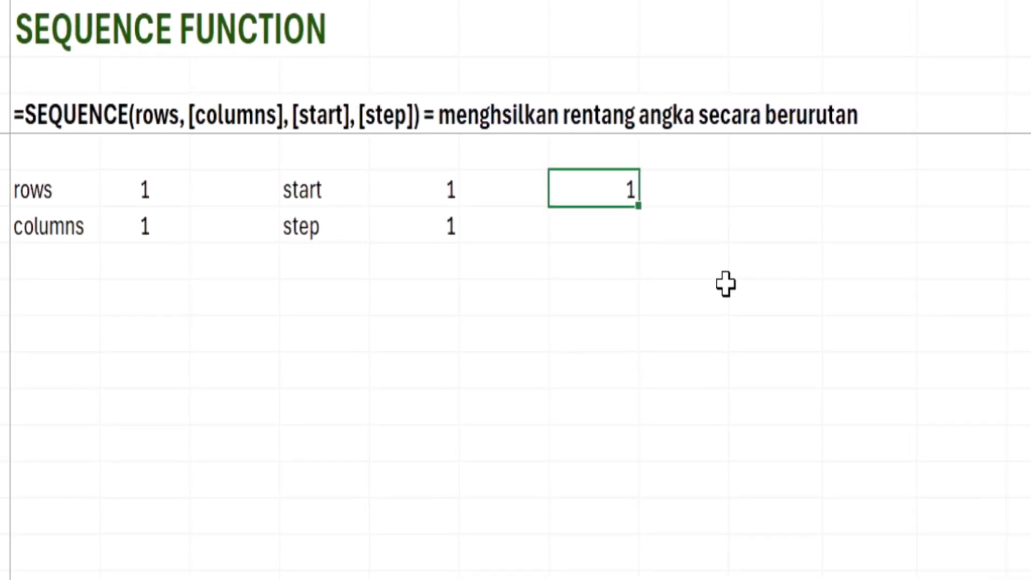
key("Down")
type("3")
key("Return")
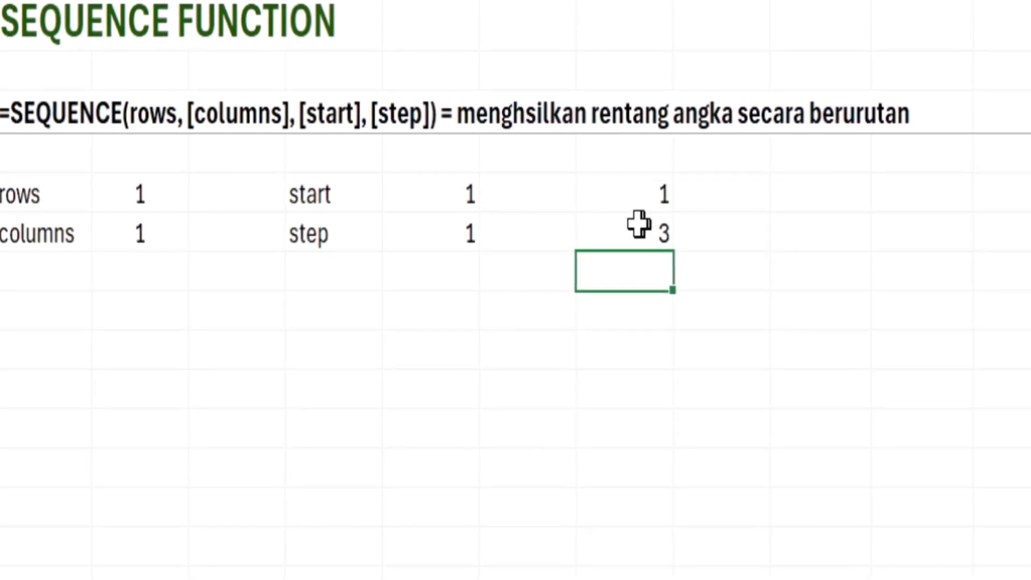
Clear the example values from cells H5:H6.
left_click(26, 127)
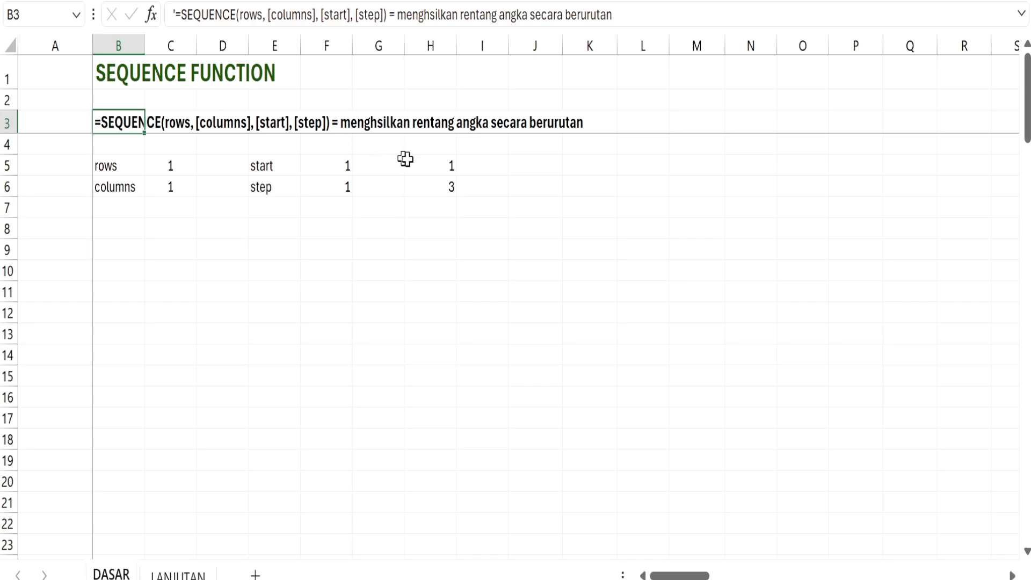
left_click_drag(406, 160, 439, 180)
key("Delete")
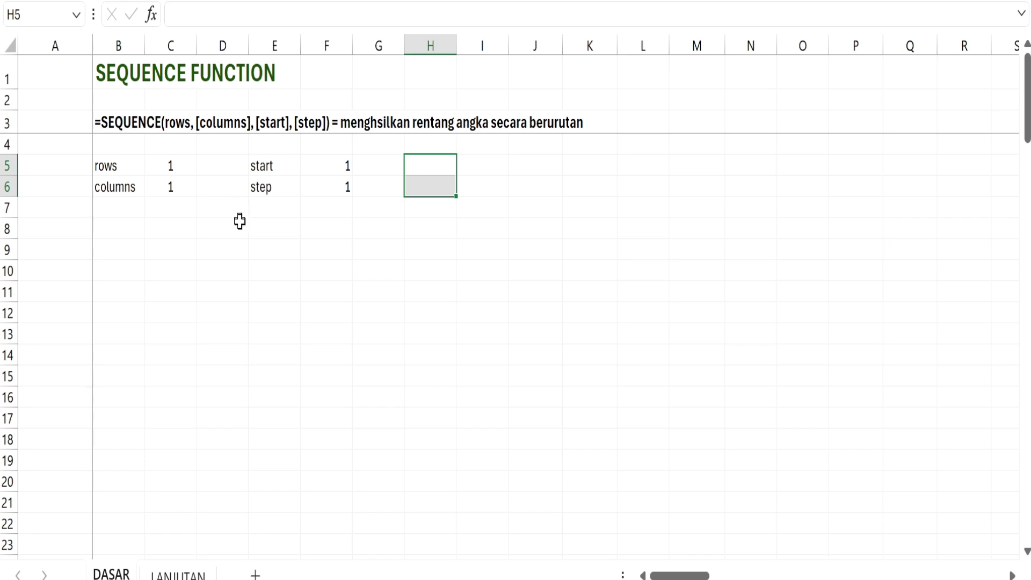
Enter the formula =SEQUENCE(C5,C6,F5,F6) in B8, referencing the rows, columns, start and step cells.
left_click(108, 232)
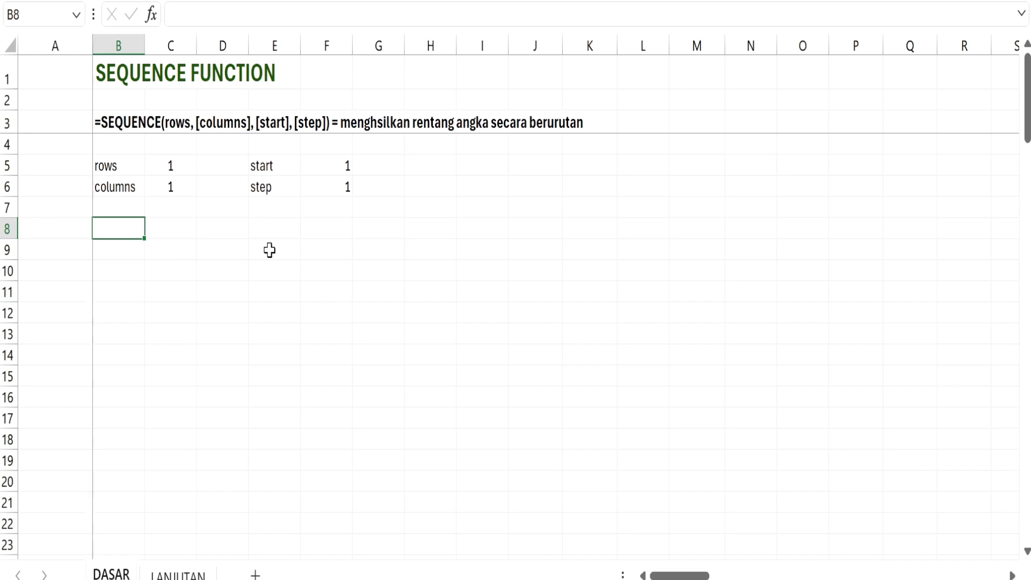
type("=SEQ")
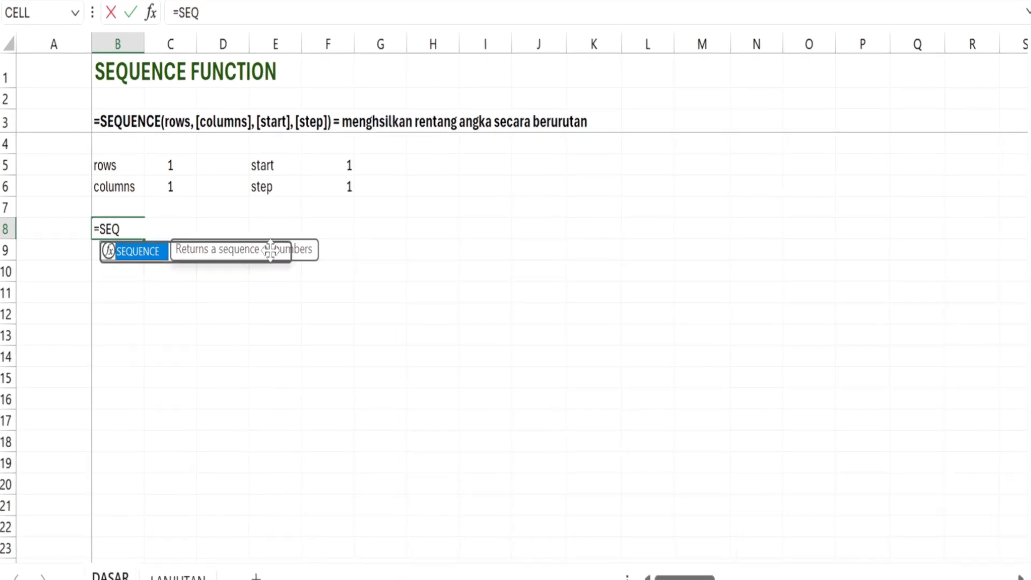
key("Tab")
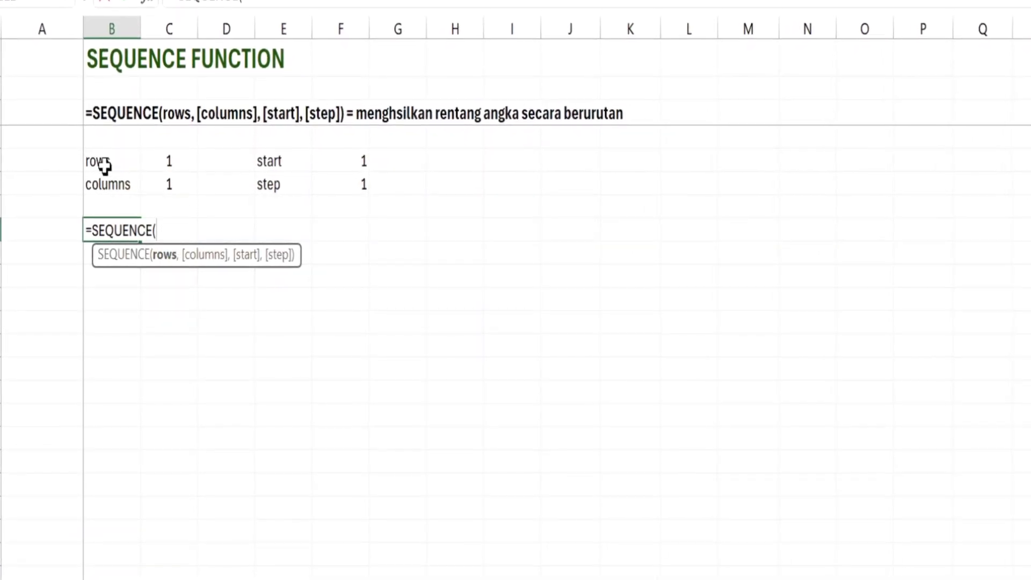
left_click(173, 159)
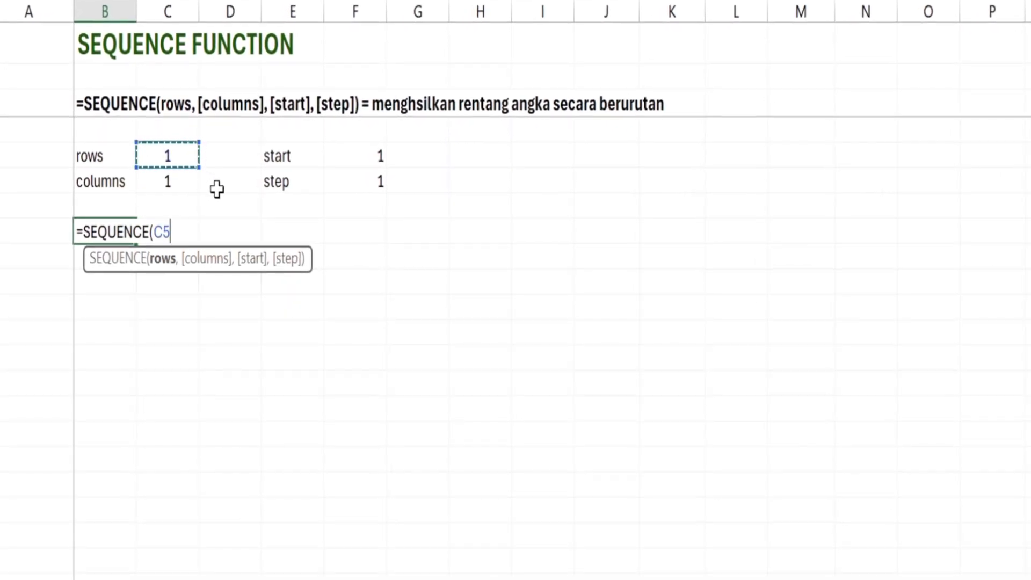
type(",")
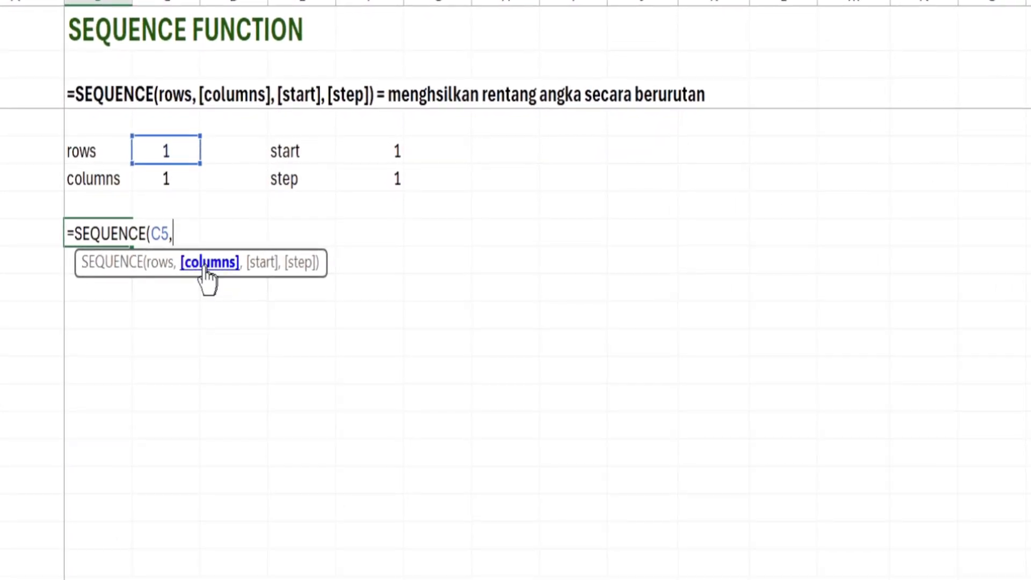
left_click(175, 173)
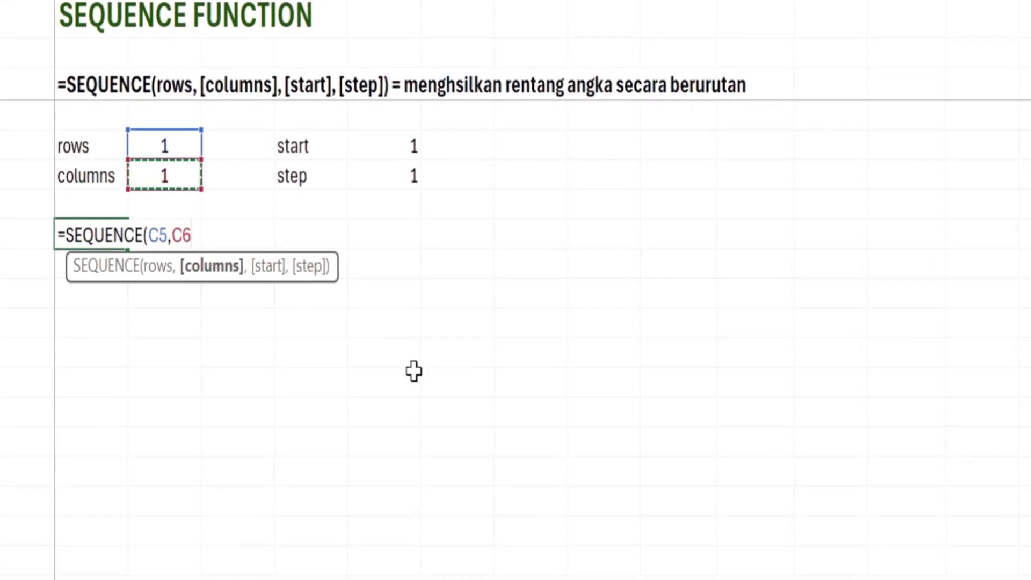
type(",")
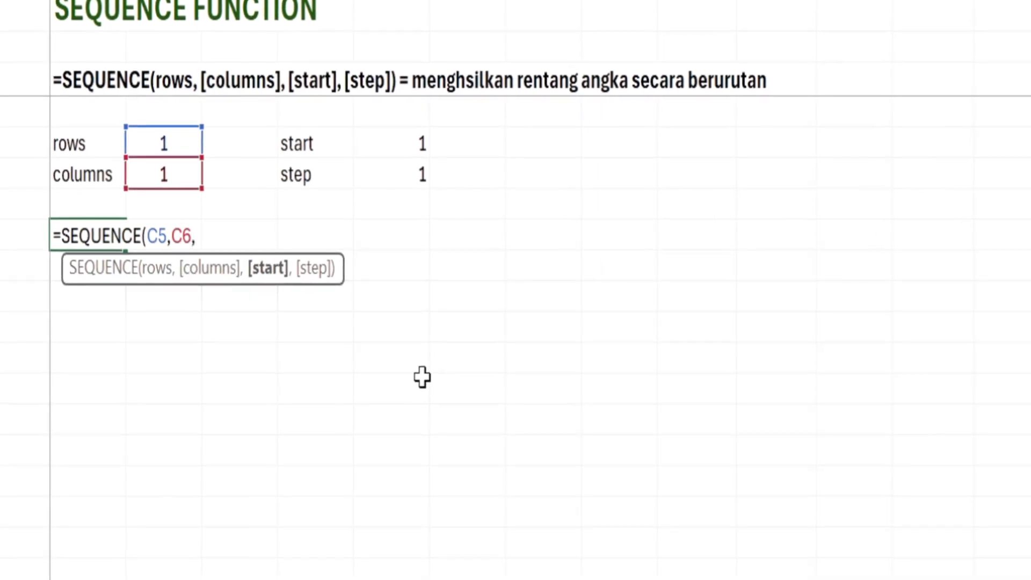
left_click(410, 140)
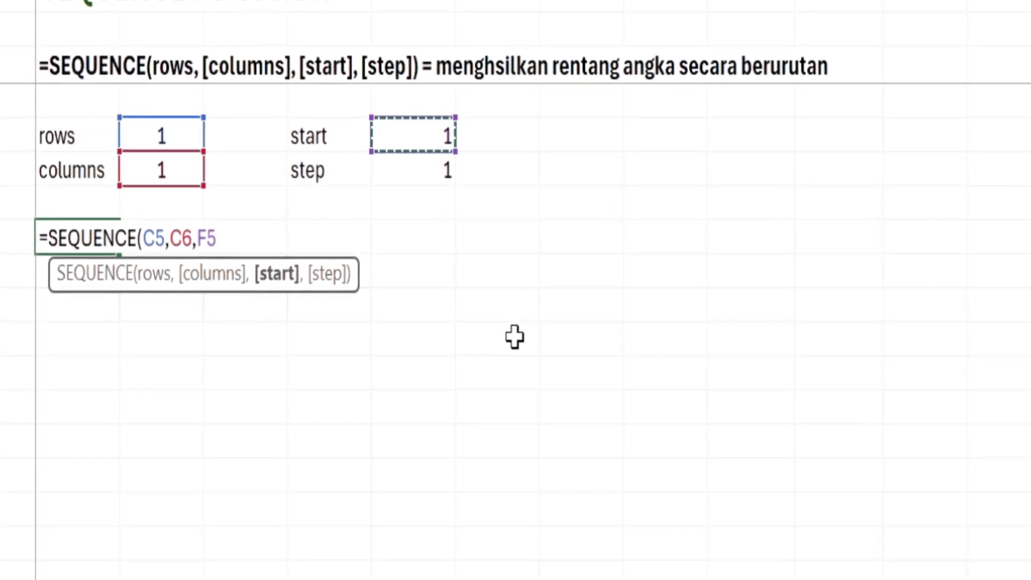
type(",")
left_click(428, 168)
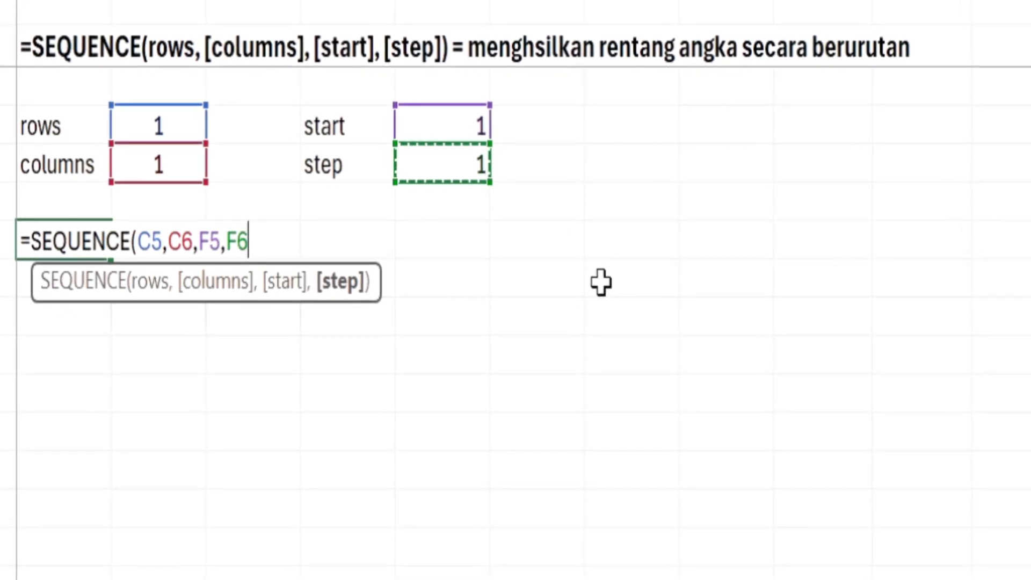
type(")")
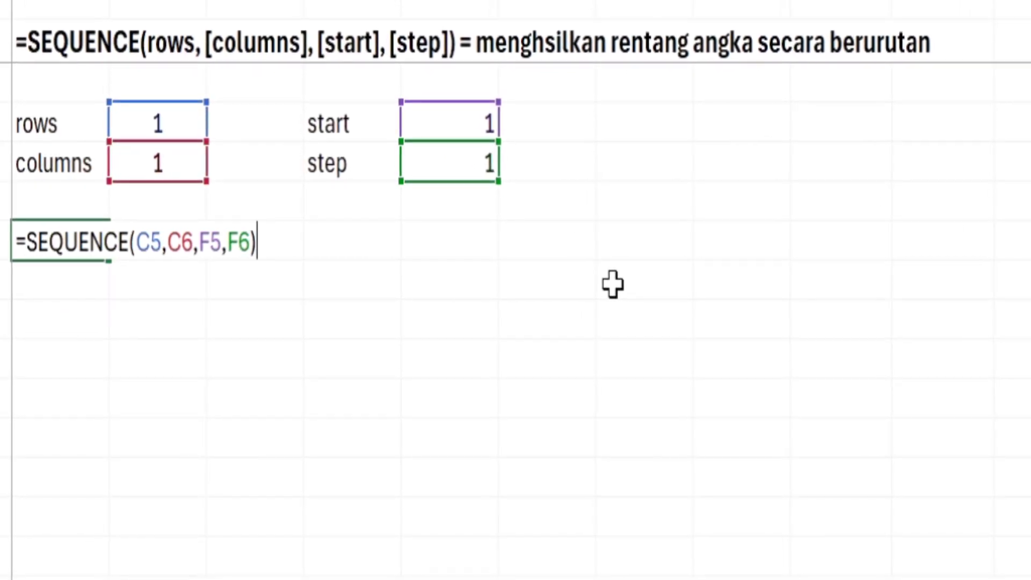
key("Return")
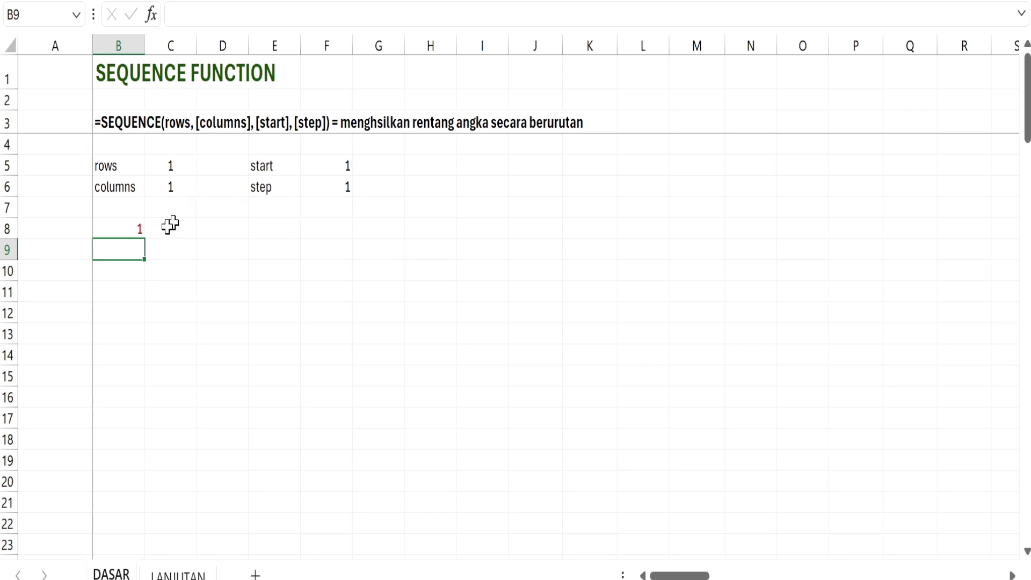
left_click(130, 228)
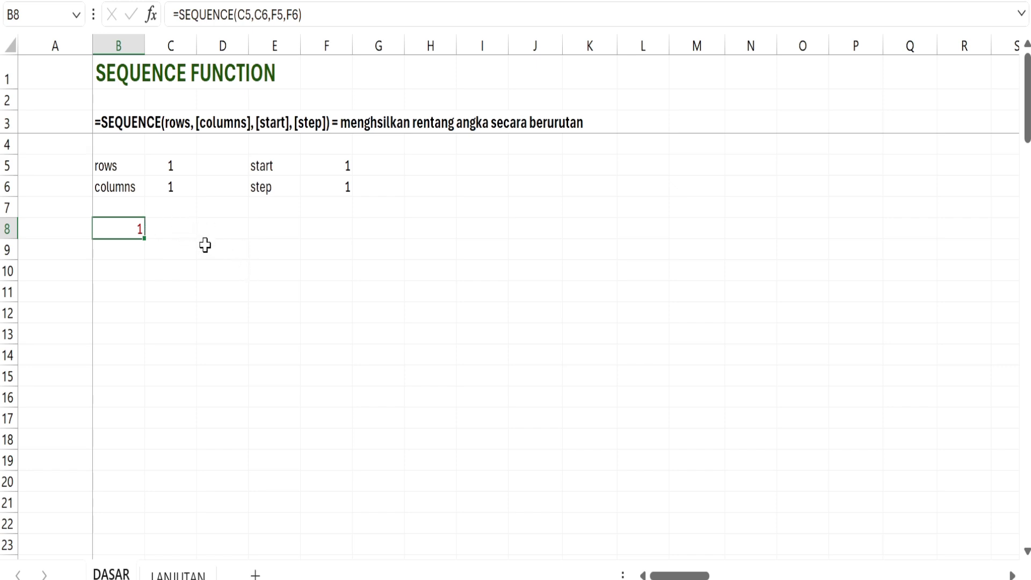
type("2")
key("Escape")
Set the rows value in C5 to 10 and the columns value in C6 to 3.
left_click(181, 168)
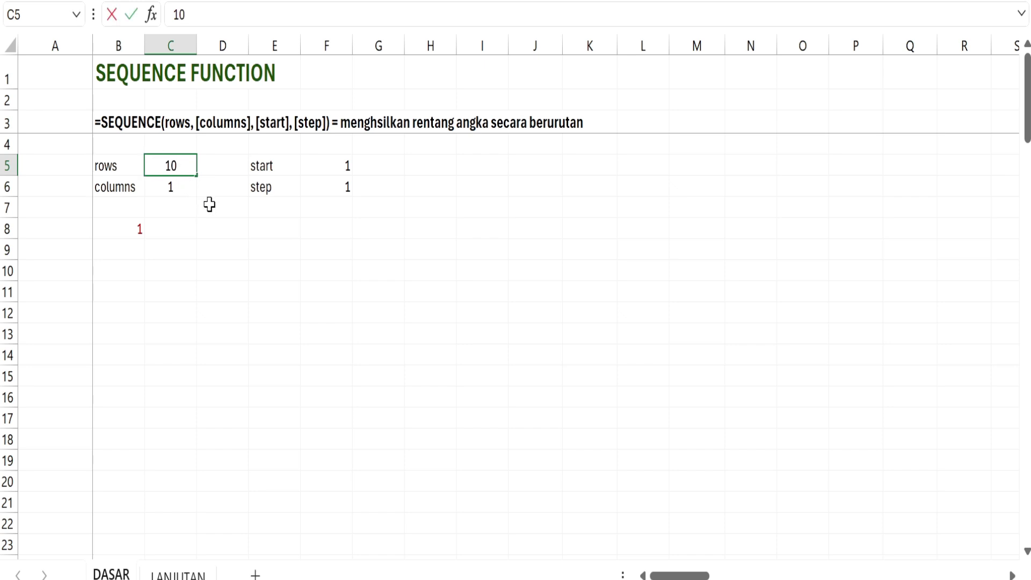
type("10")
key("Return")
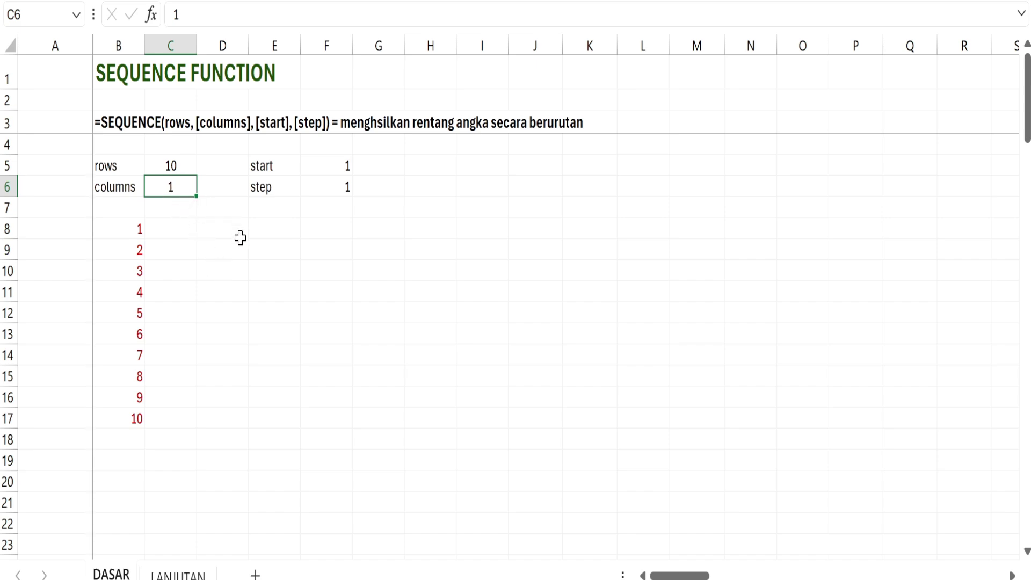
type("3")
key("Return")
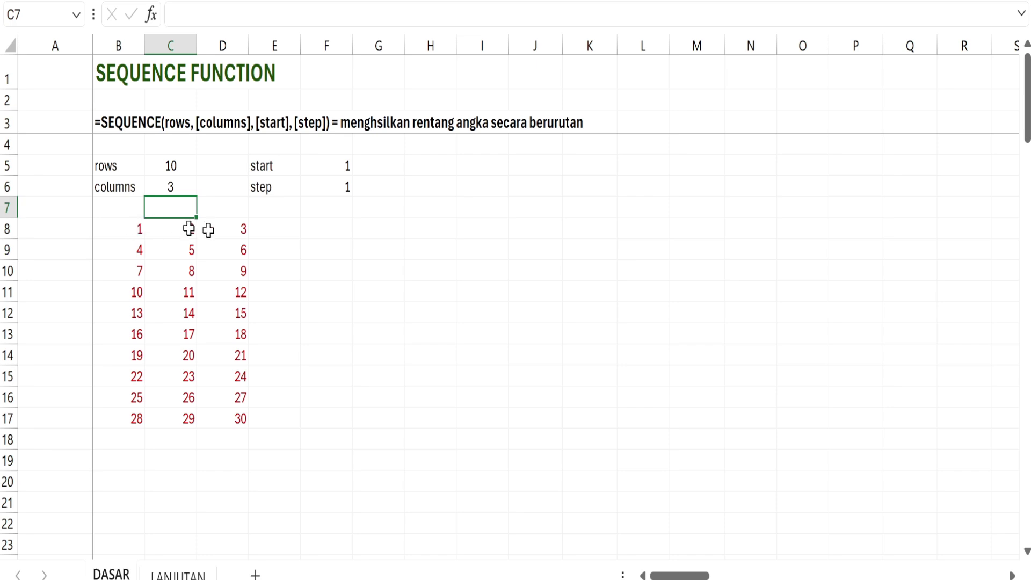
Examine the order in which the sequence numbers fill B8:D17, across the first row and down column B.
left_click(138, 232)
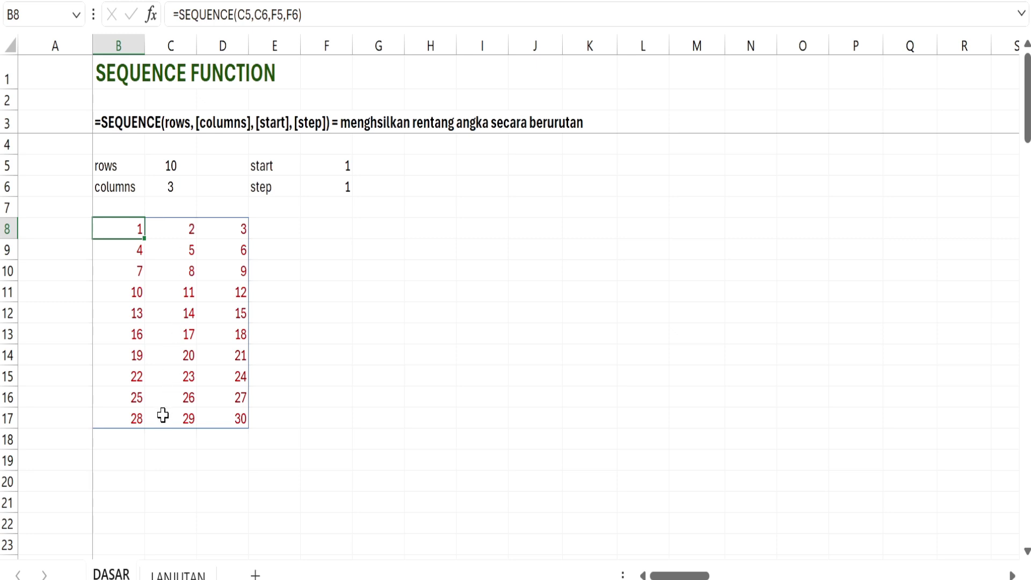
left_click(244, 421)
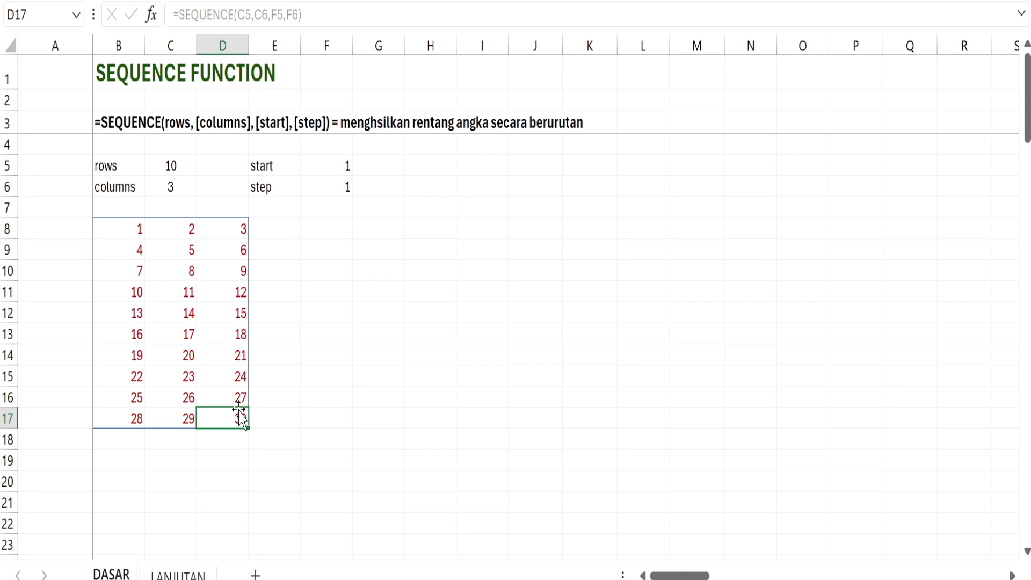
left_click(136, 230)
left_click(193, 230)
left_click(213, 227)
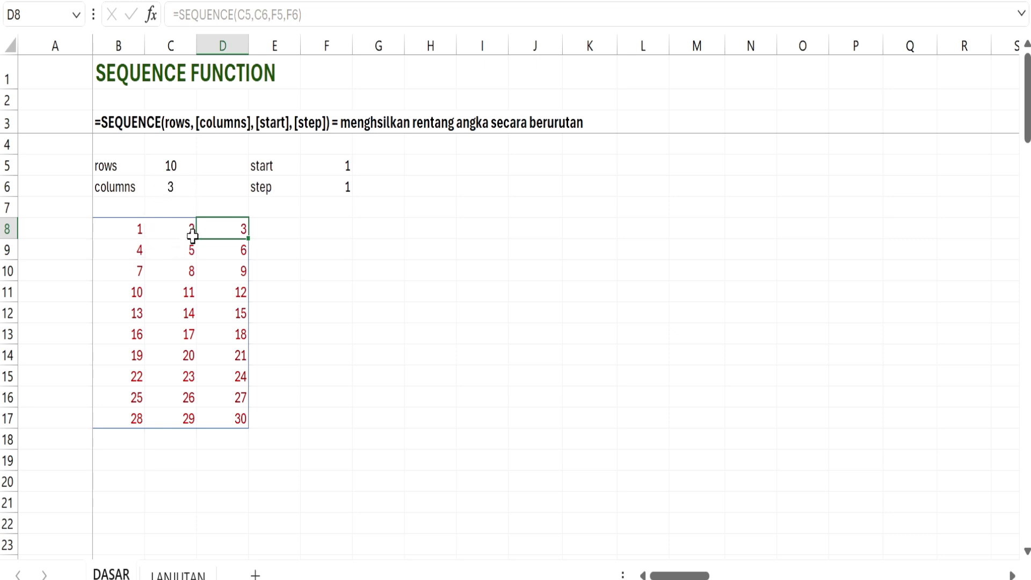
left_click(145, 234)
left_click(136, 256)
left_click(129, 269)
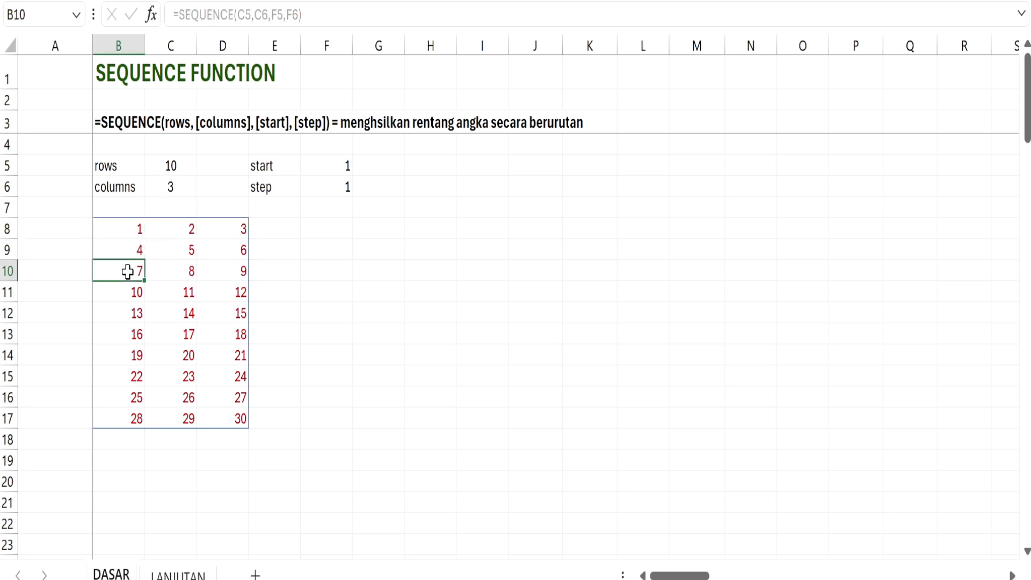
left_click(128, 294)
left_click(130, 320)
left_click(133, 333)
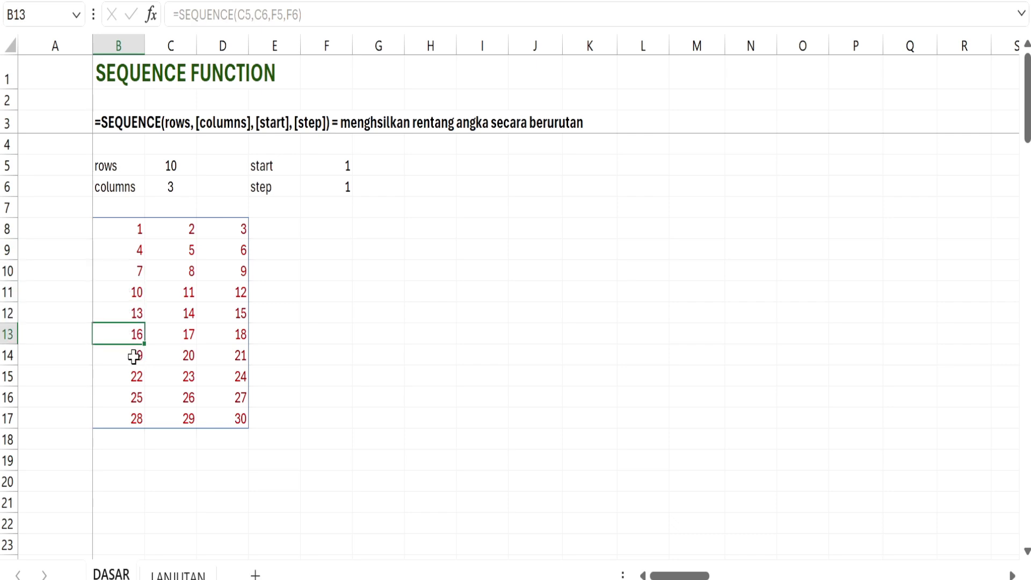
left_click(133, 355)
left_click(136, 377)
left_click(137, 399)
left_click(135, 418)
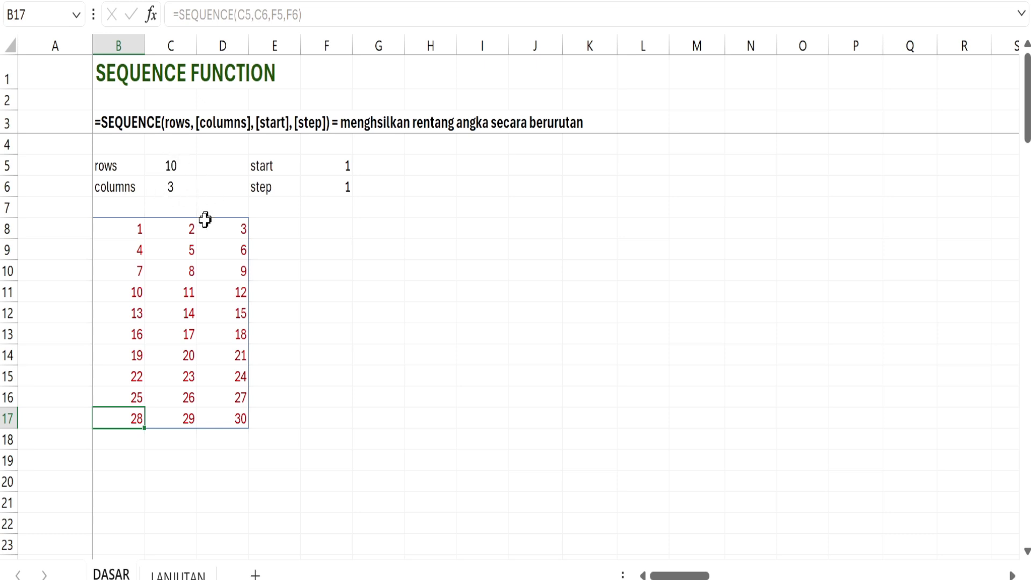
left_click(139, 227)
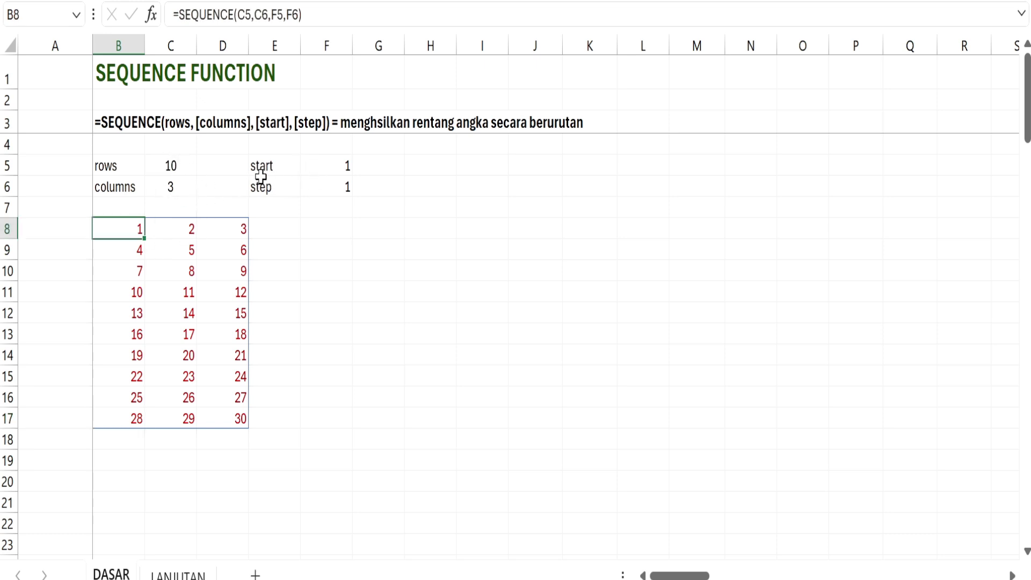
Set the start value in F5 to 5 and the step value in F6 to 2.
left_click(333, 174)
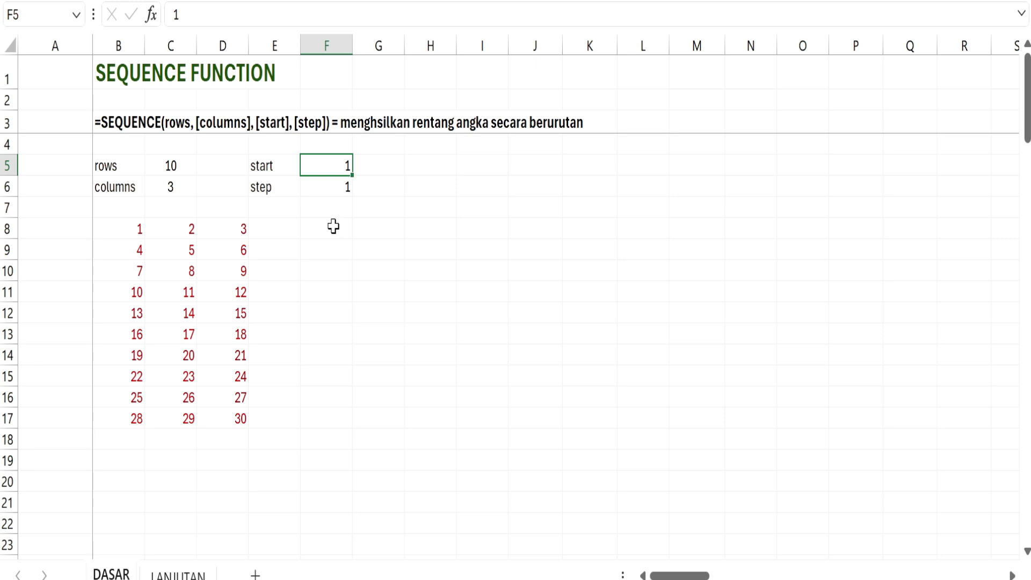
type("5")
key("Return")
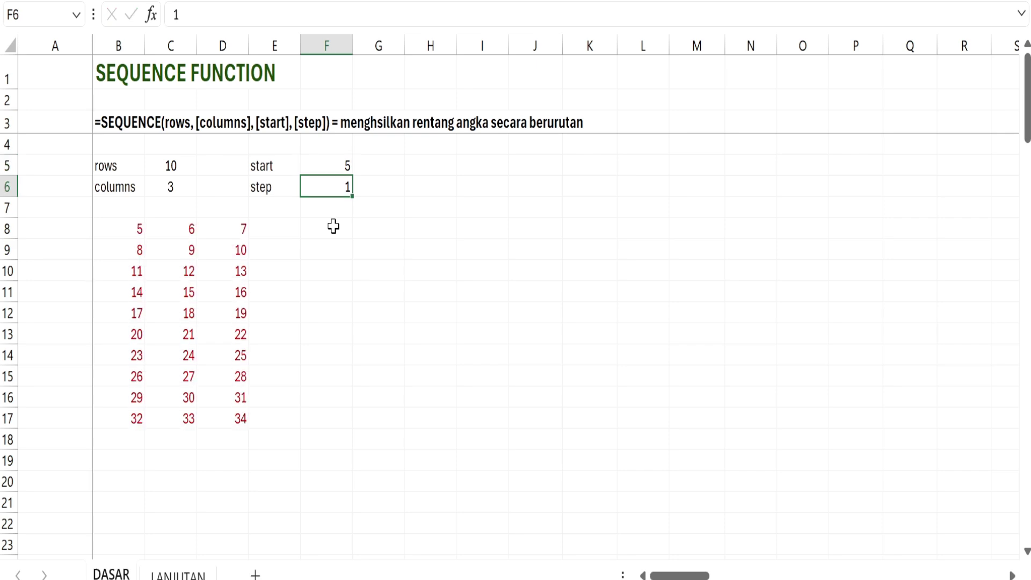
left_click(128, 232)
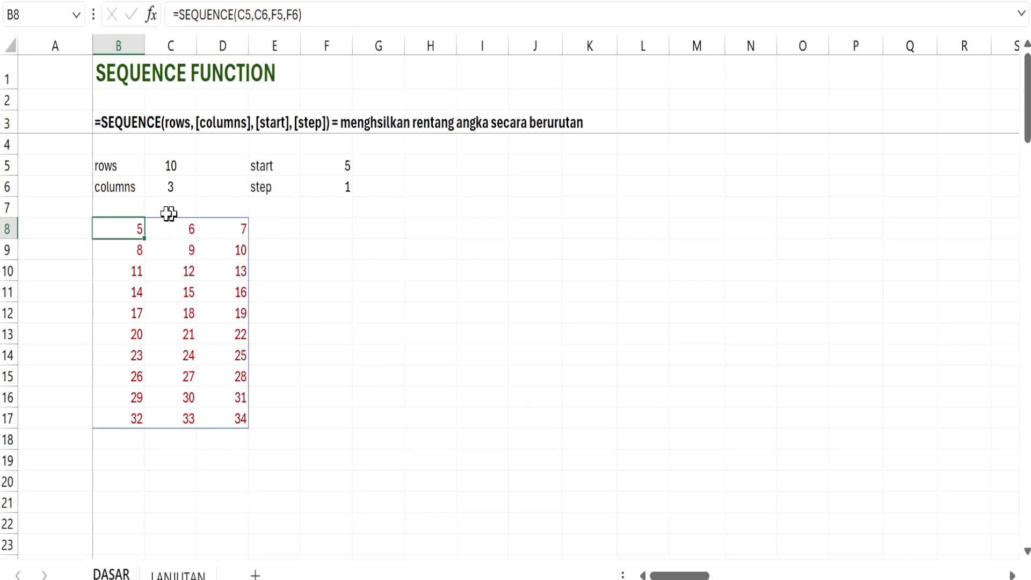
left_click(328, 186)
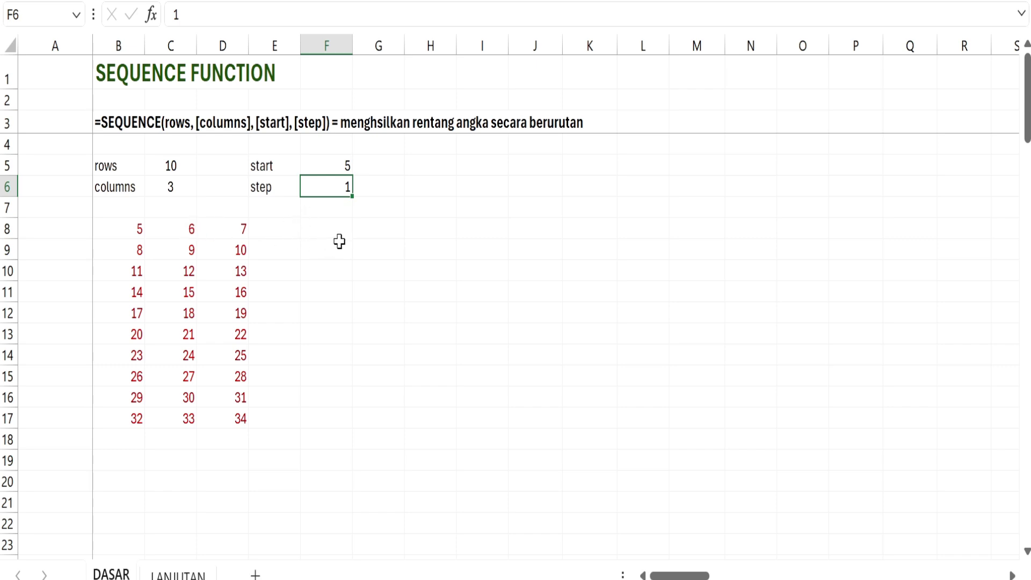
type("2")
key("Return")
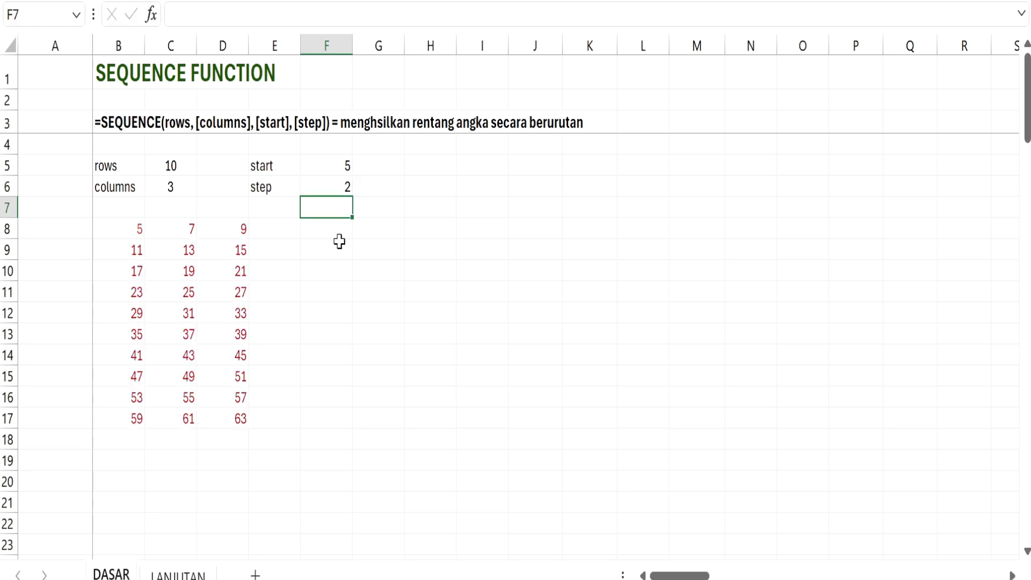
Compare the step value in F6 with the increments between neighbouring numbers across B8:D8 and into B9.
left_click(344, 182)
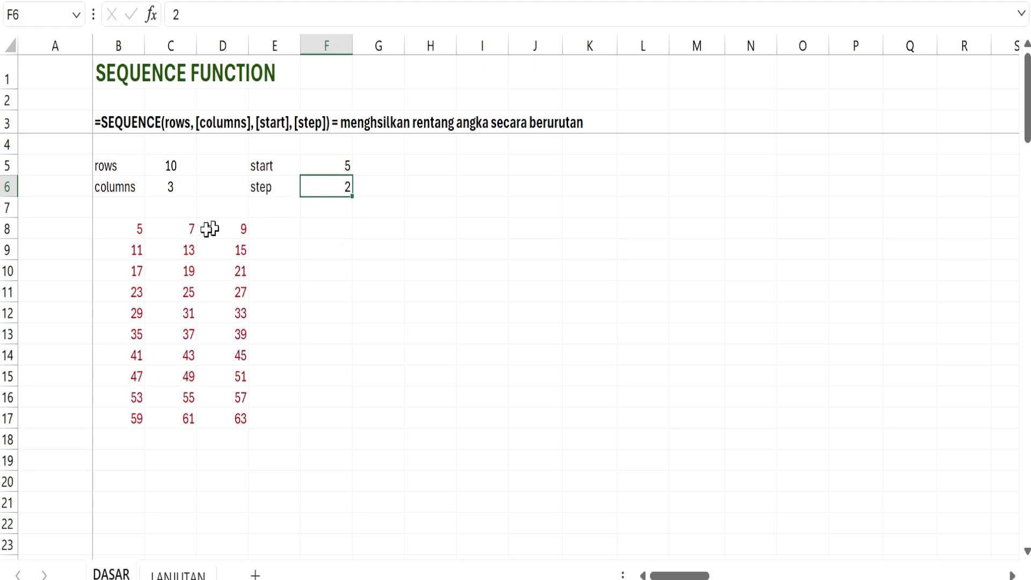
left_click(138, 234)
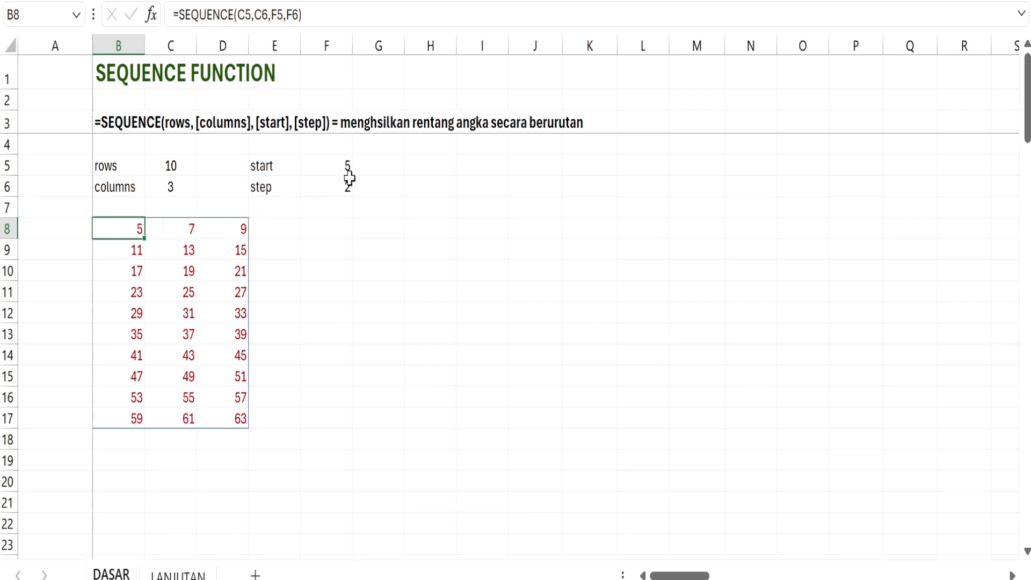
left_click(190, 232)
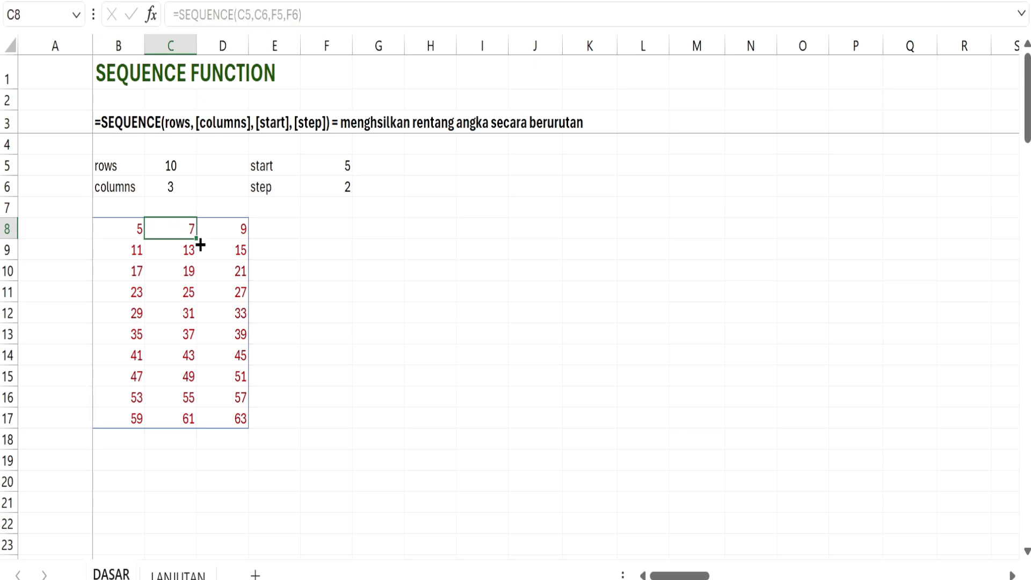
left_click(245, 231)
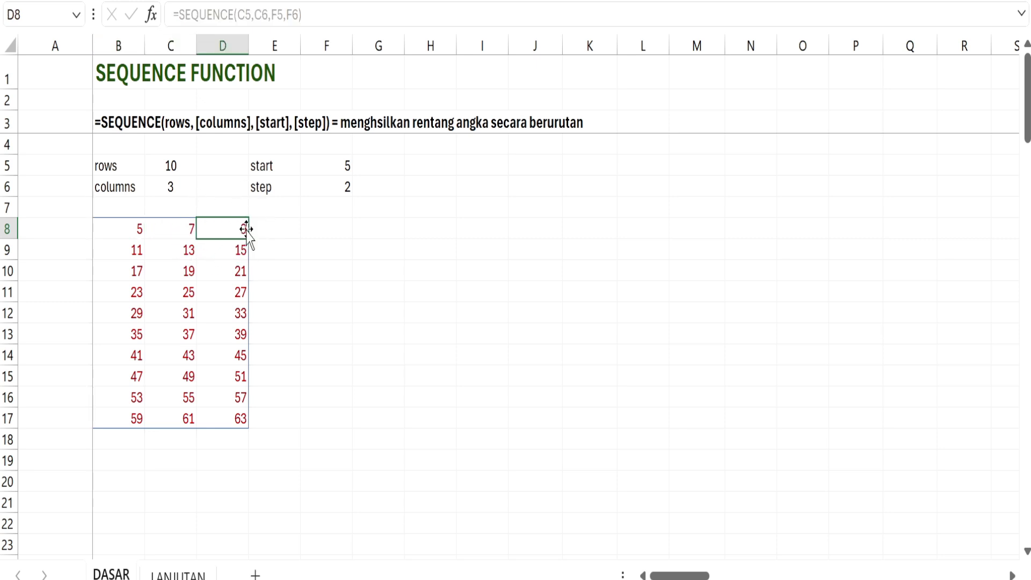
left_click(141, 229)
left_click(176, 224)
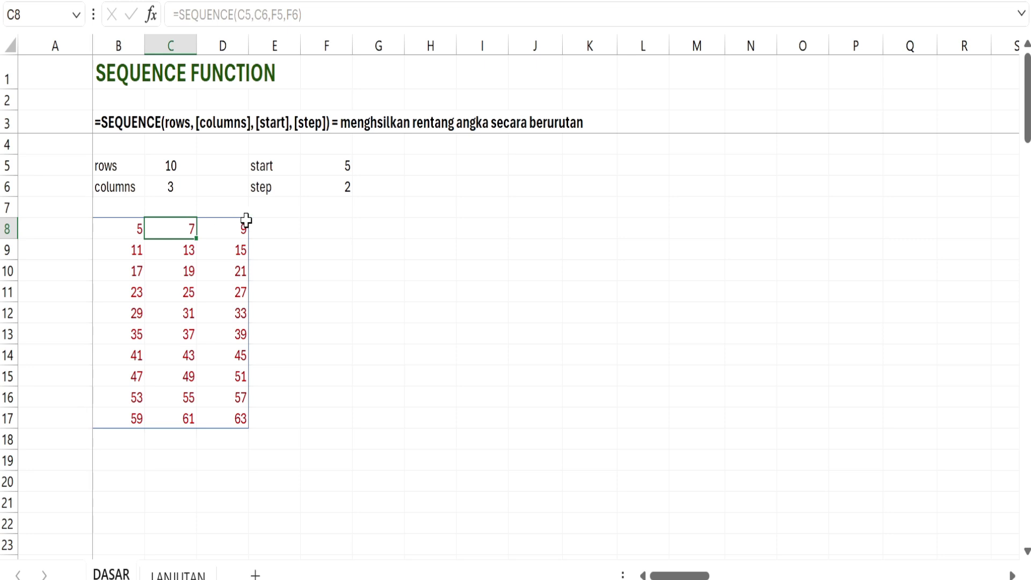
left_click(238, 224)
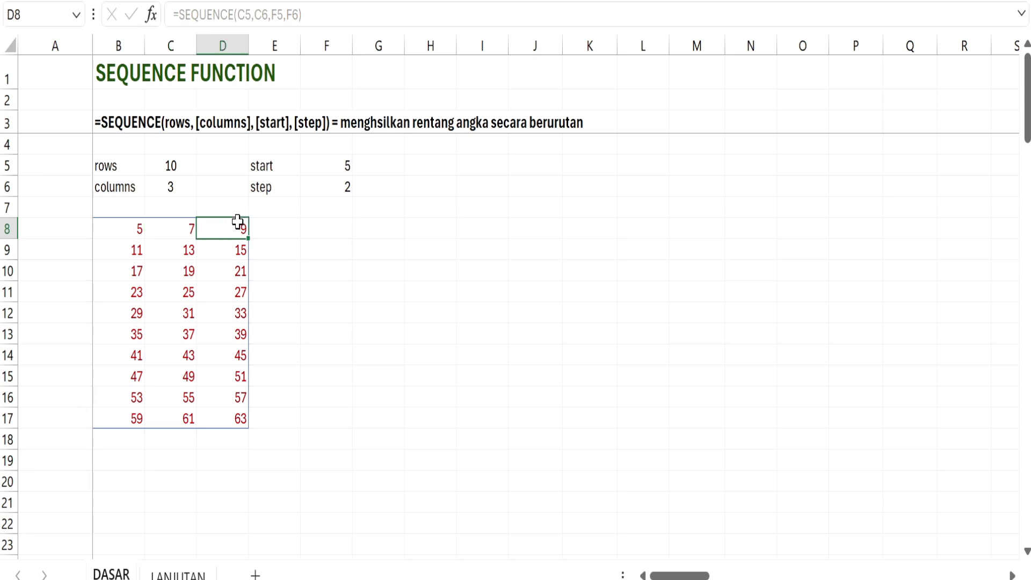
left_click(134, 248)
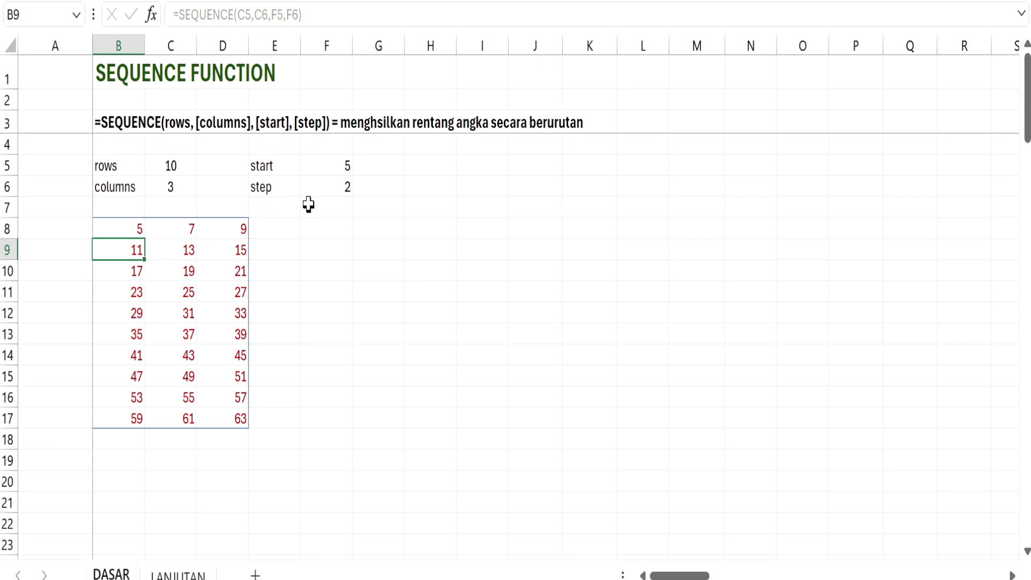
left_click(328, 186)
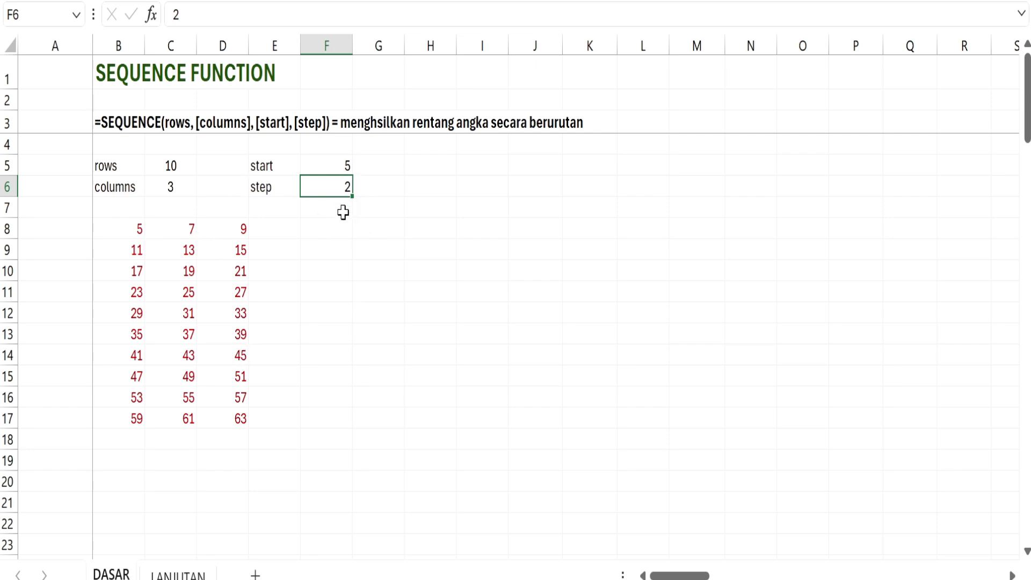
Check the spilled cells C8, D8 and B9 against the step value, finishing at the formula in B8.
left_click(152, 229)
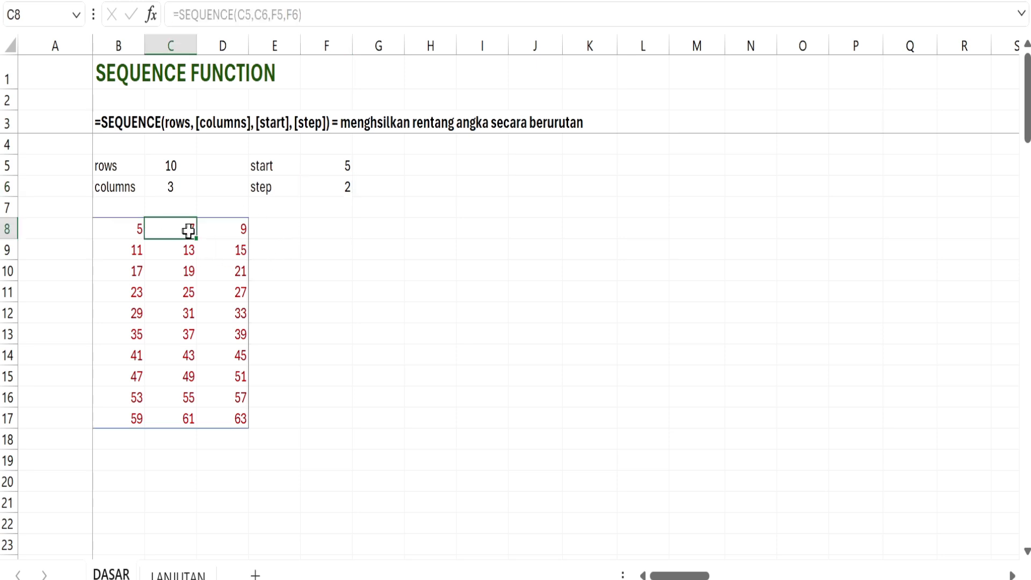
left_click(240, 230)
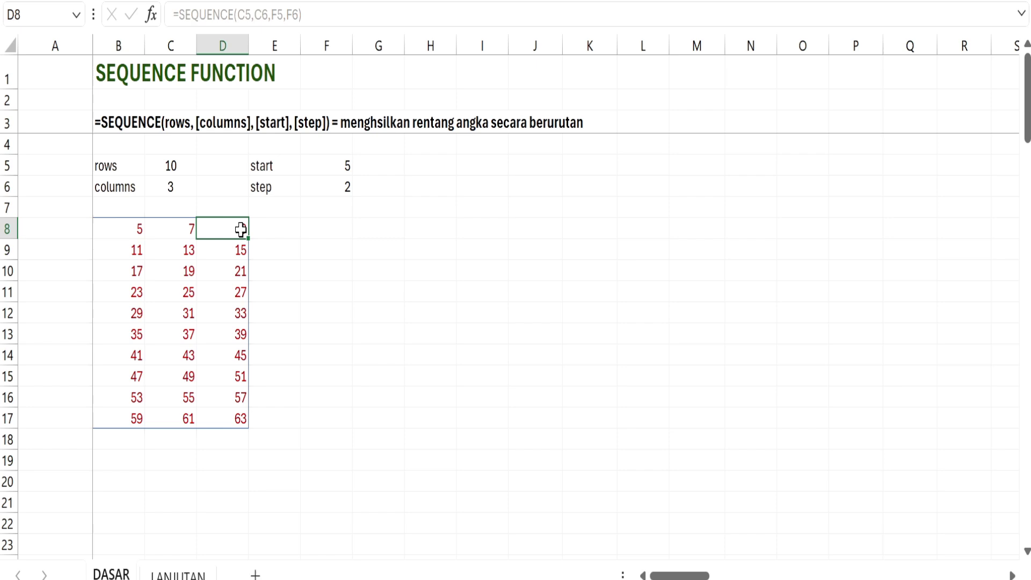
left_click(138, 256)
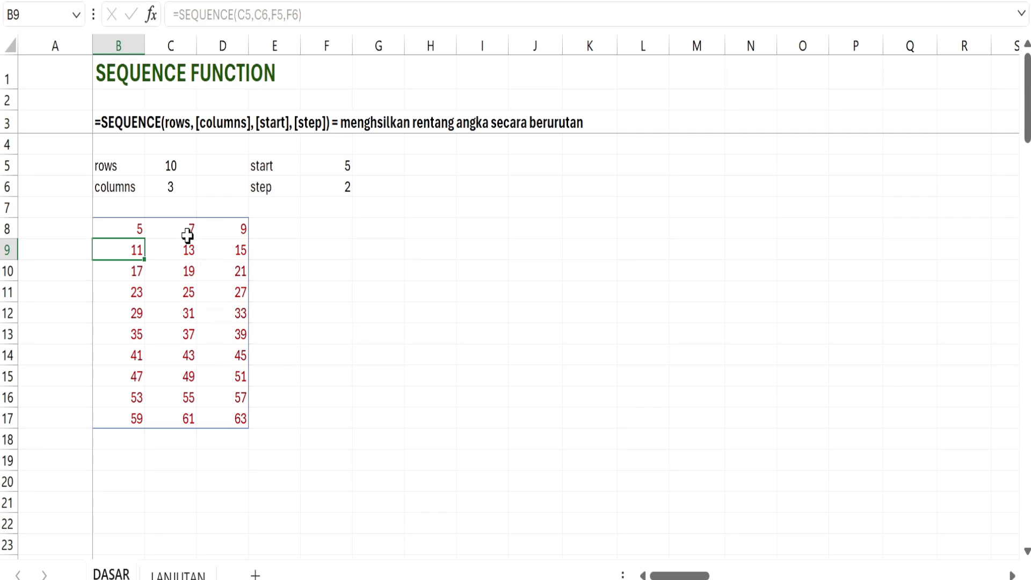
left_click(139, 225)
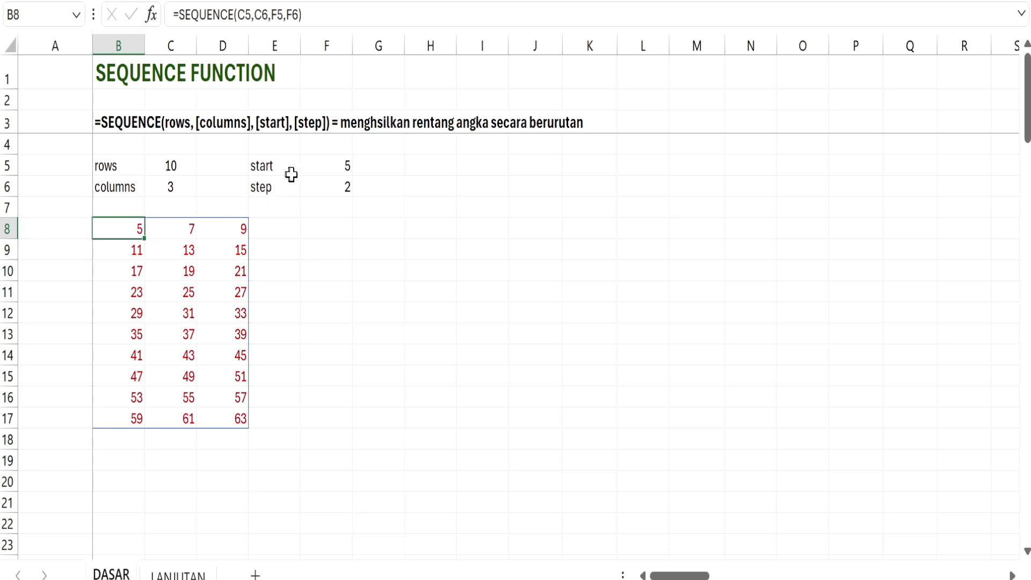
Set the start value in F5 to 1 and the step value in F6 to 1.
left_click(315, 169)
type("1")
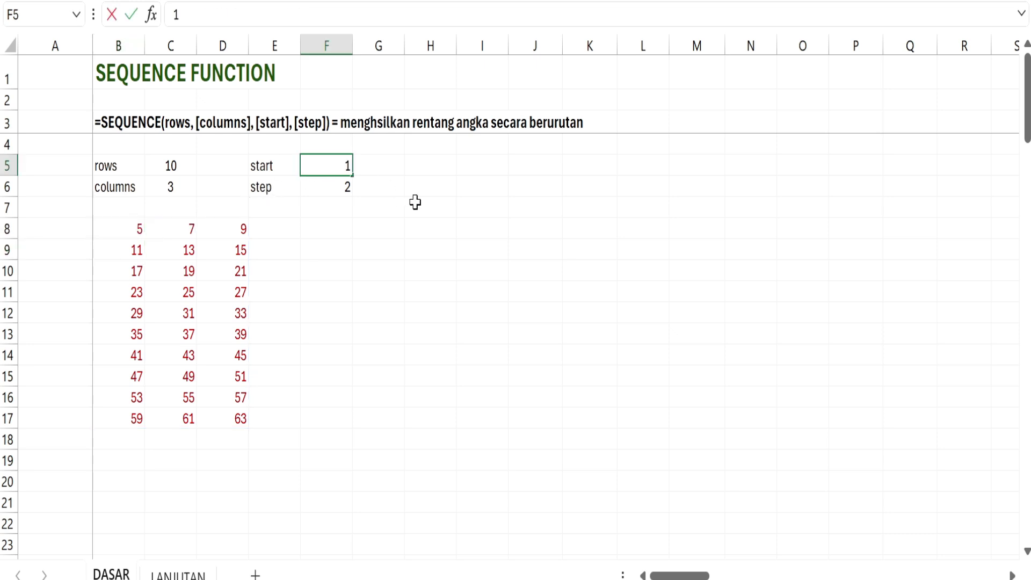
key("Return")
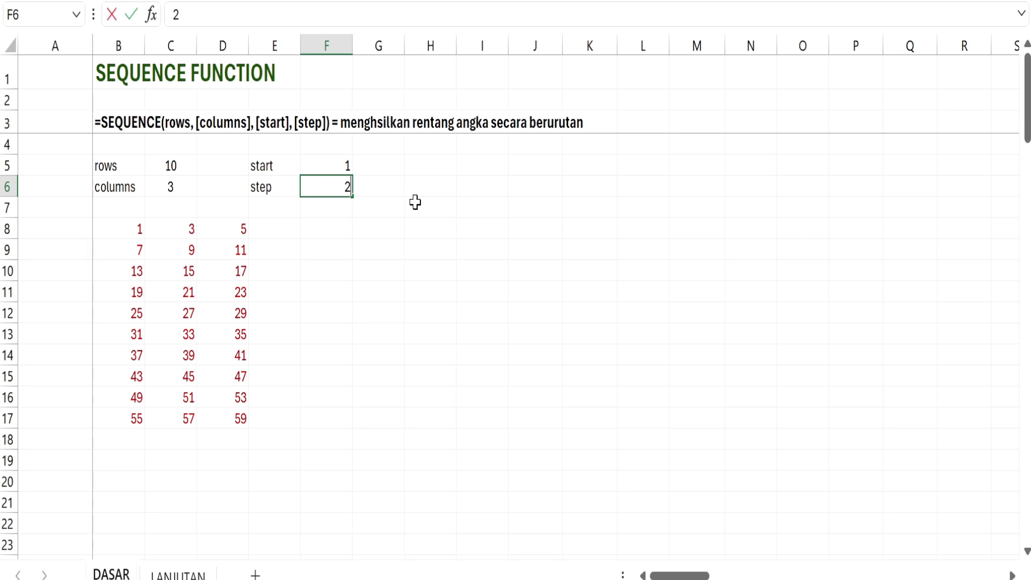
key("Return")
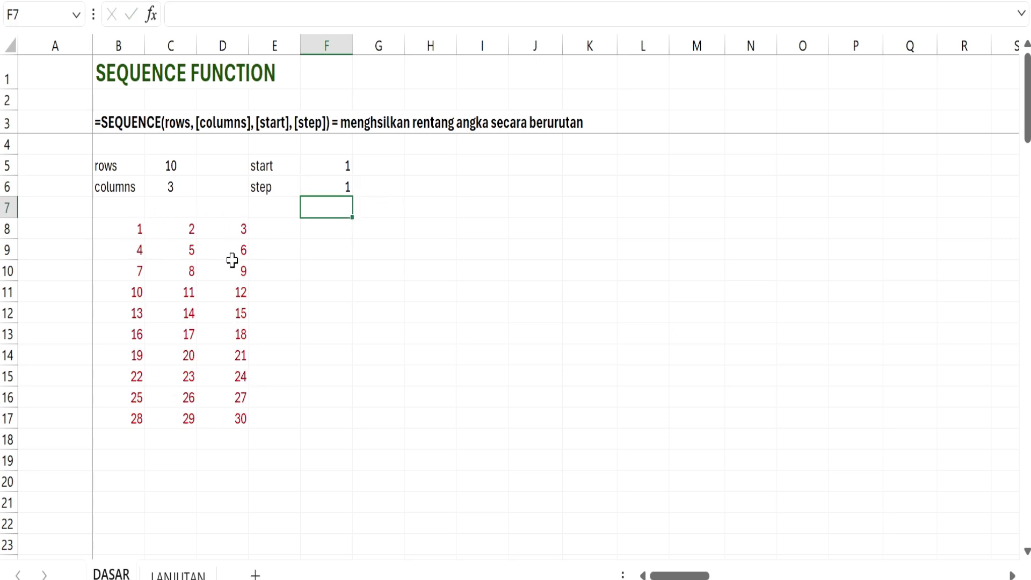
Set the columns value in C6 to 1 so the sequence fills a single column.
left_click(185, 185)
type("1")
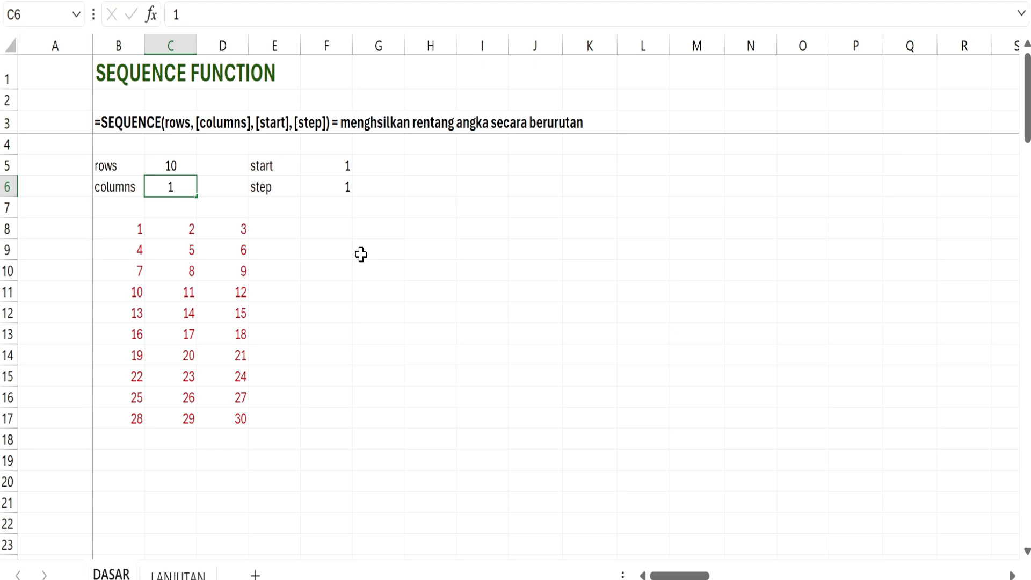
key("Return")
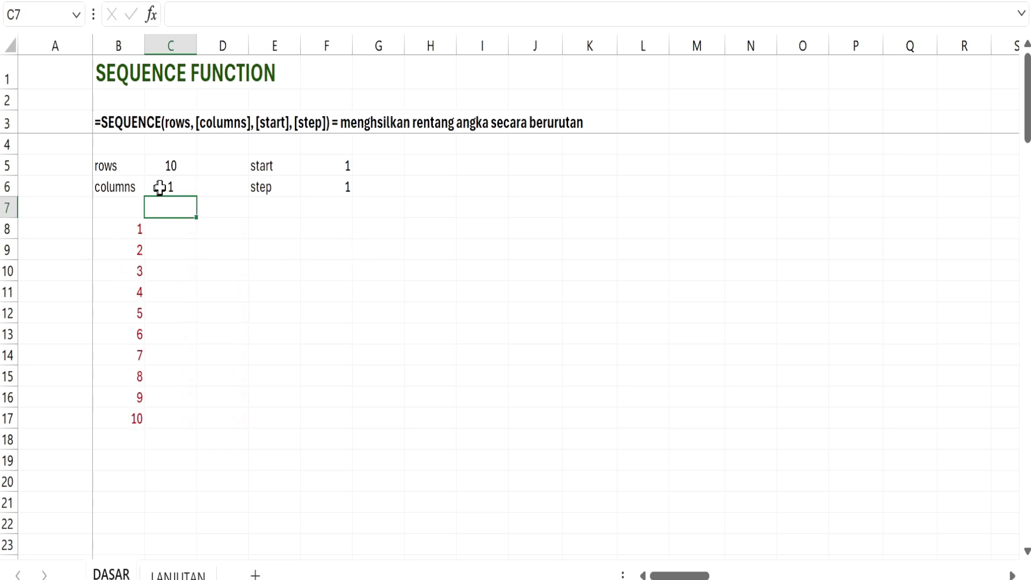
Set the rows value in C5 to 100 to extend the sequence down column B.
left_click(177, 169)
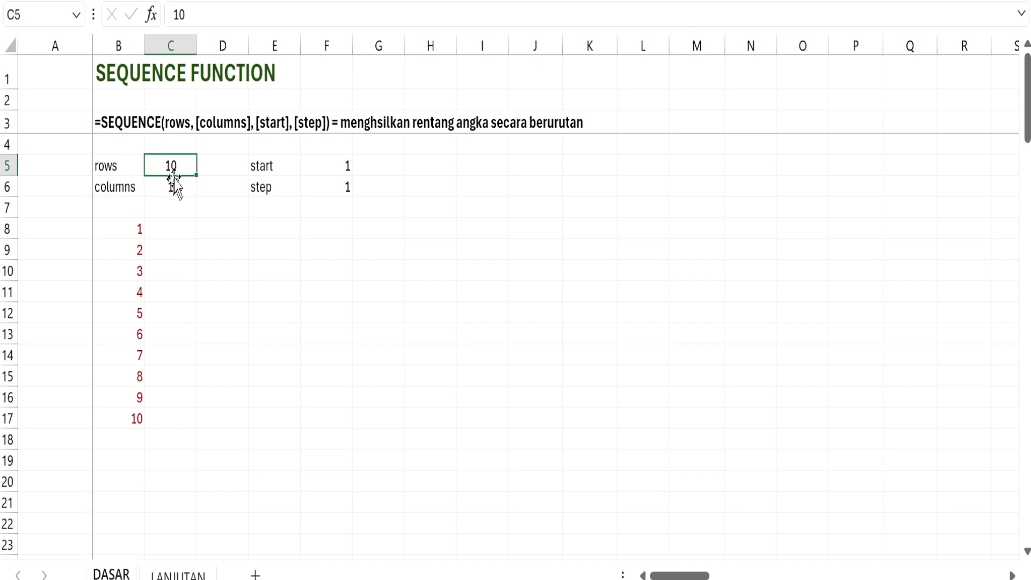
left_click(231, 20)
type("0")
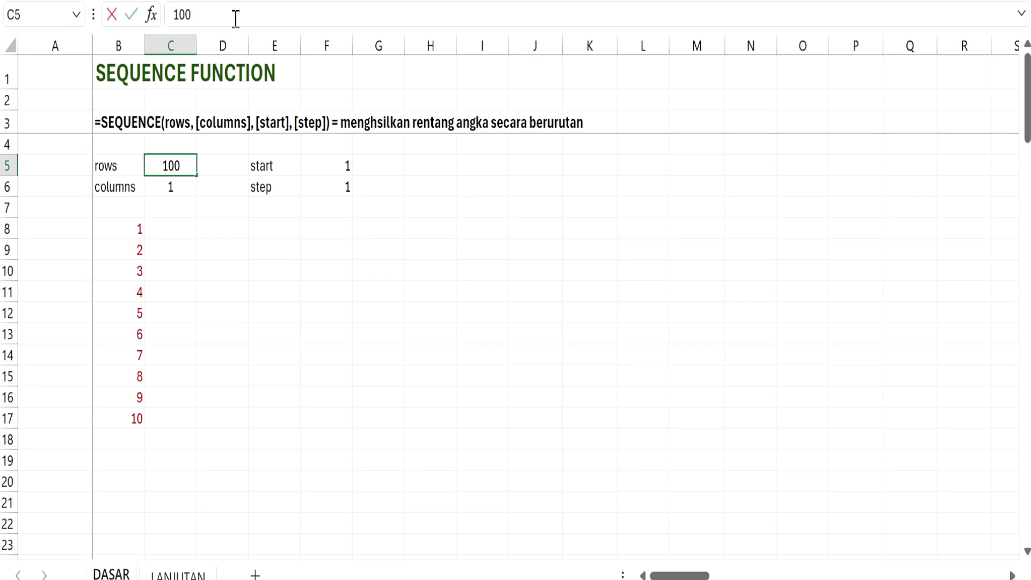
key("Return")
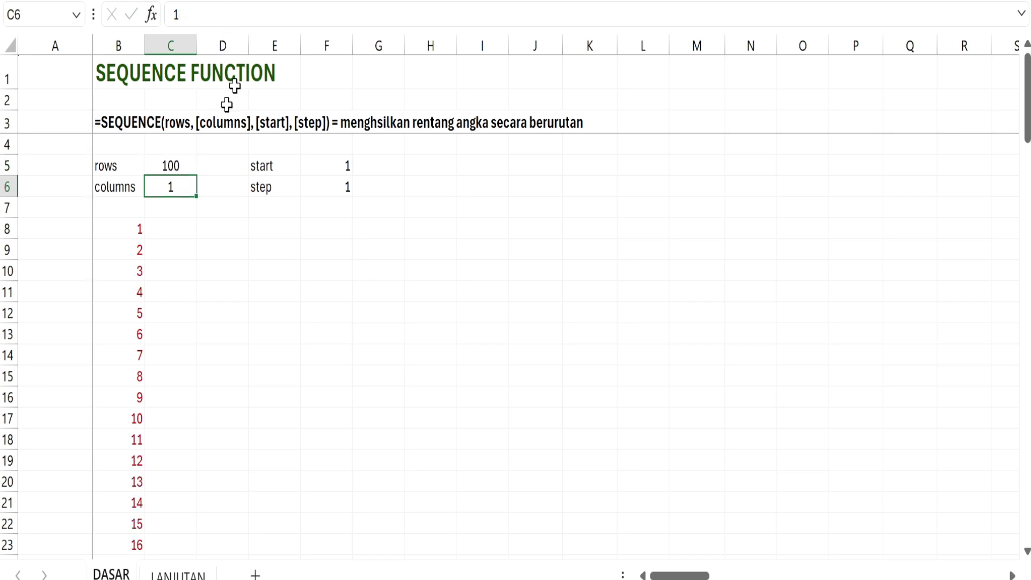
Examine the 100-row sequence in column B from B8 down to its last number and return to the first rows.
left_click(119, 230)
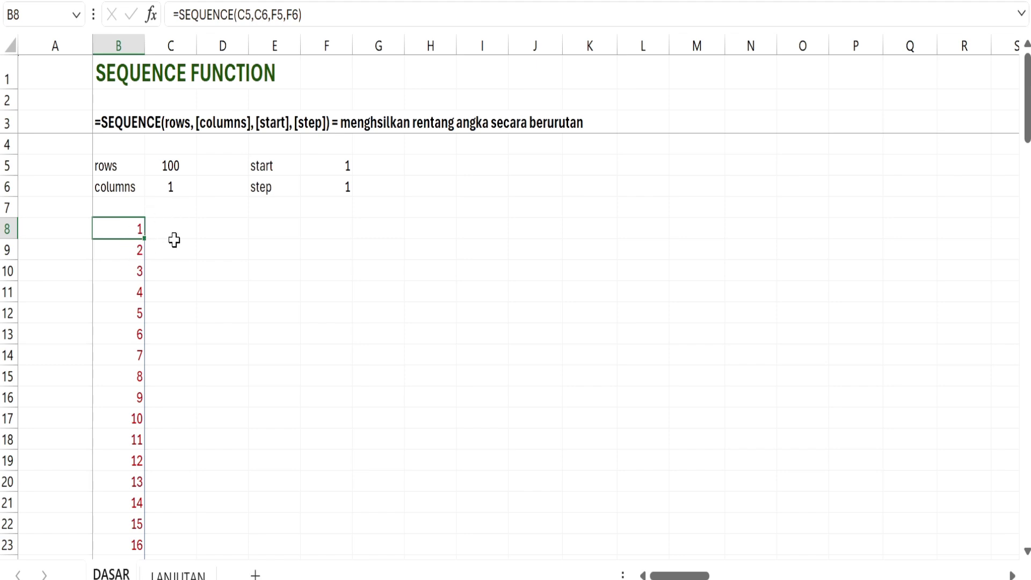
left_click(127, 271)
scroll(128, 273, "down", 3)
scroll(128, 275, "down", 6)
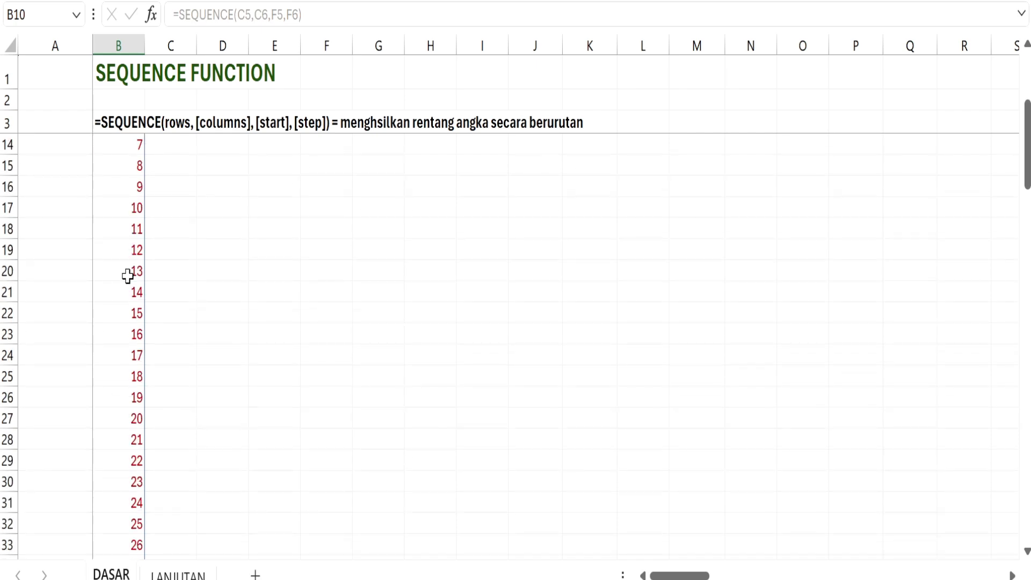
scroll(128, 277, "down", 11)
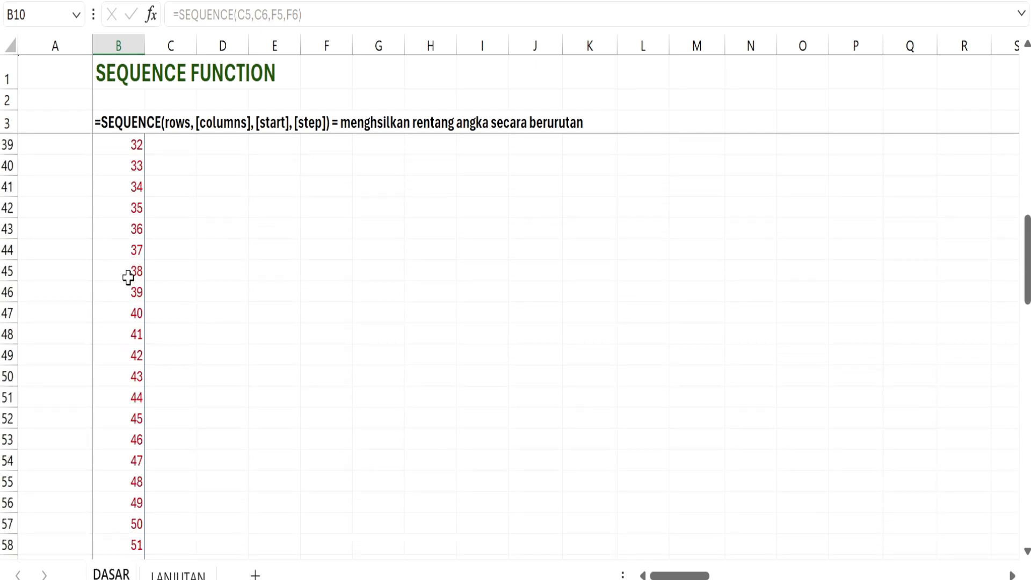
scroll(128, 277, "down", 11)
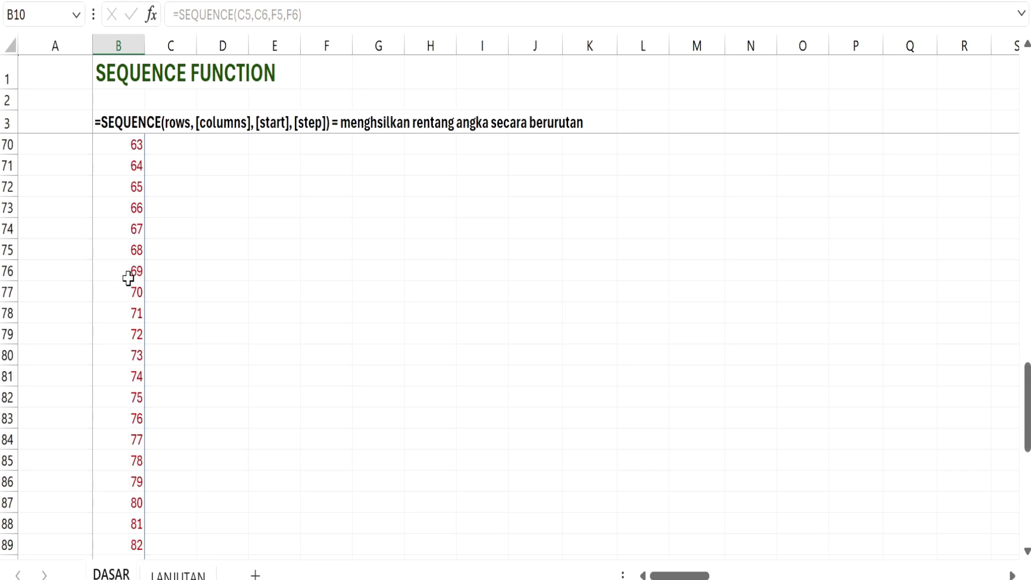
scroll(131, 322, "down", 1)
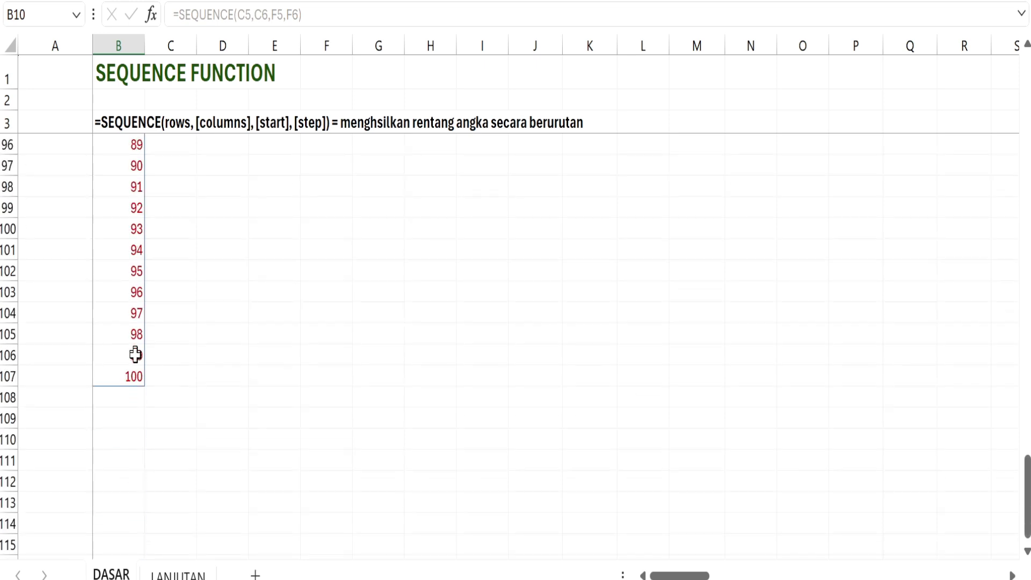
scroll(143, 357, "up", 4)
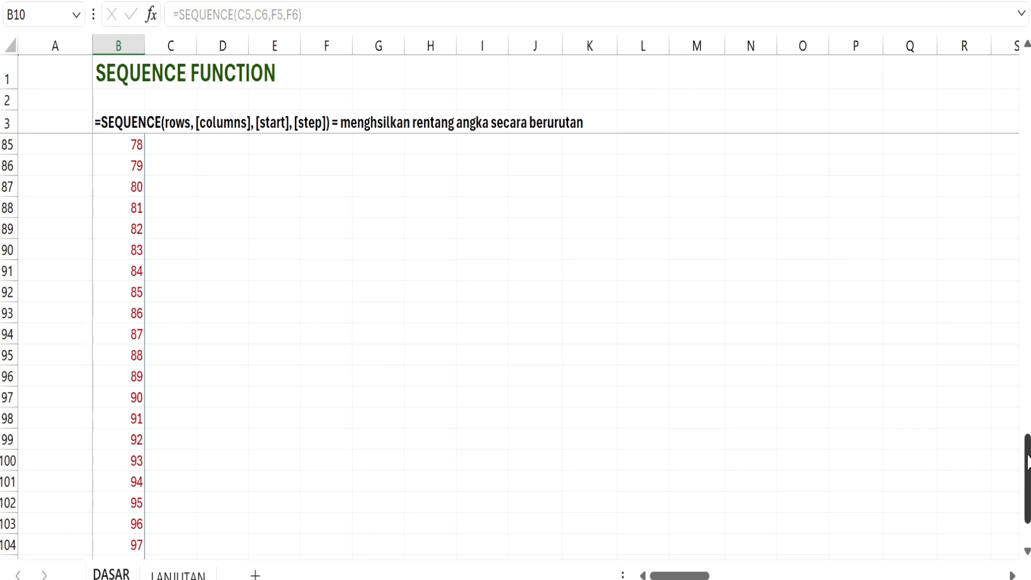
left_click_drag(1027, 479, 1027, 98)
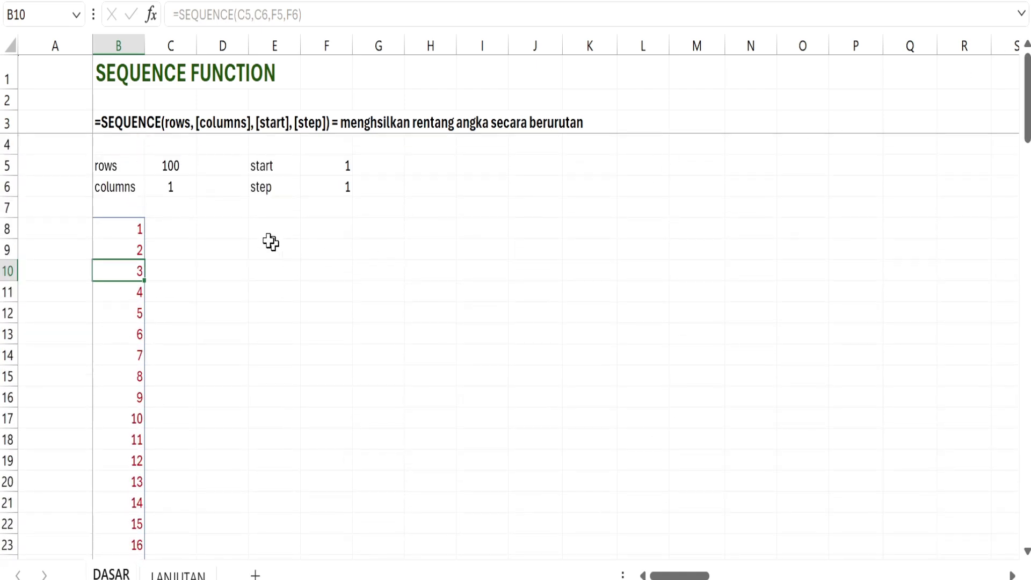
Set the rows value in C5 to 1000.
left_click(171, 164)
left_click(239, 13)
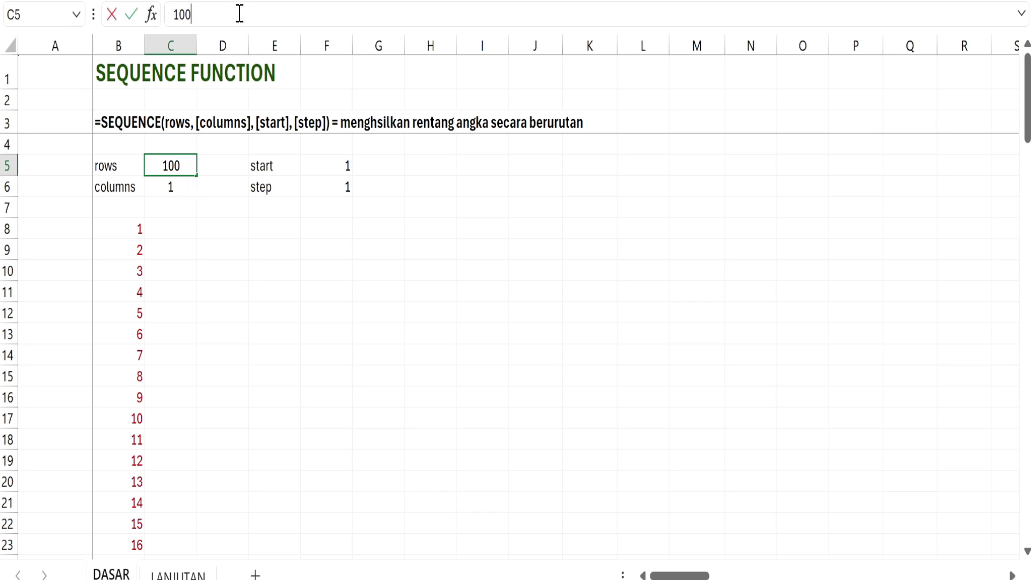
type("0")
key("Return")
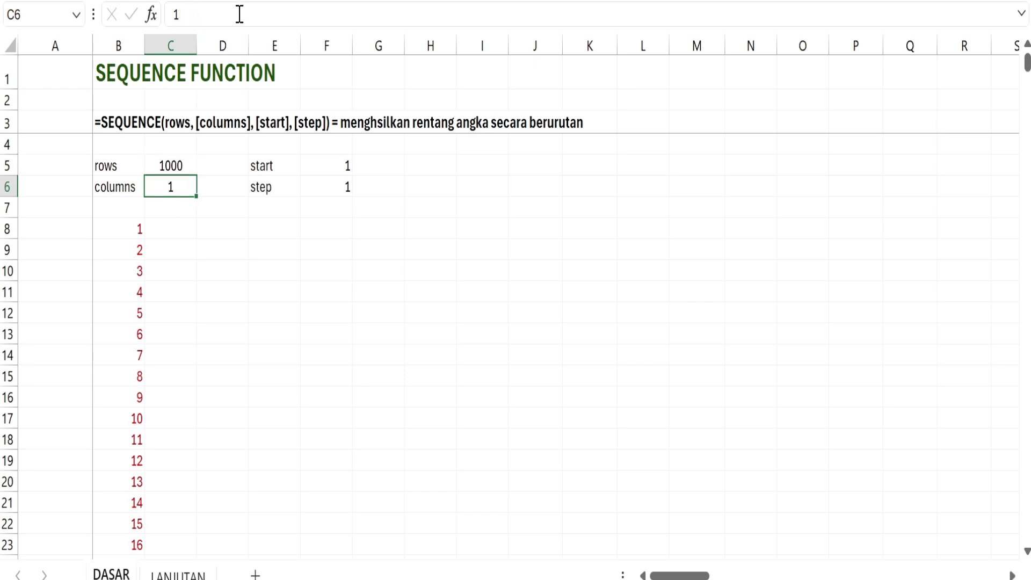
Examine the end of the 1000-row sequence in column B and return to its formula in B8.
scroll(110, 240, "down", 1)
left_click(110, 237)
key("Down")
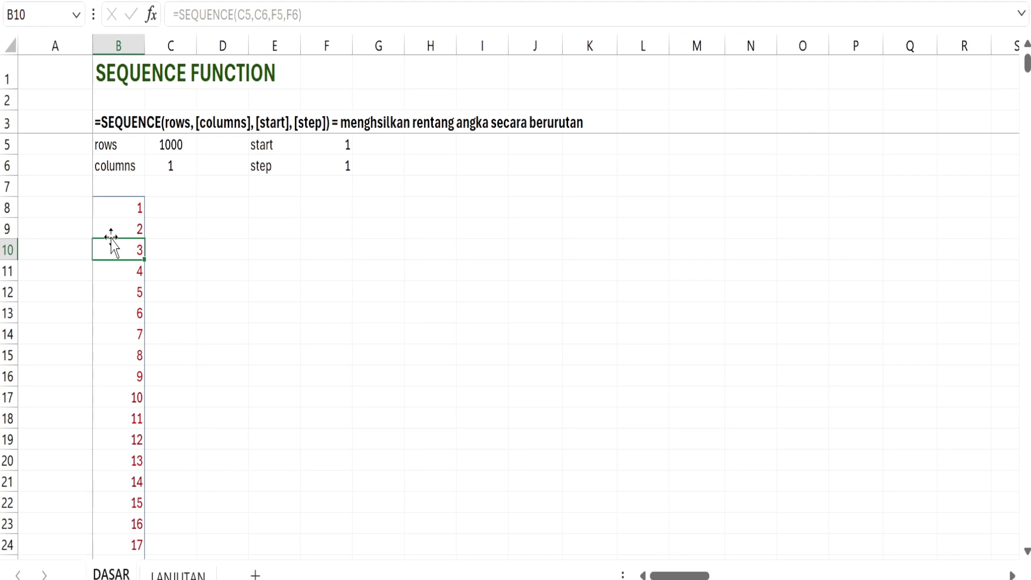
key("ctrl+Down")
key("Down")
key("Down")
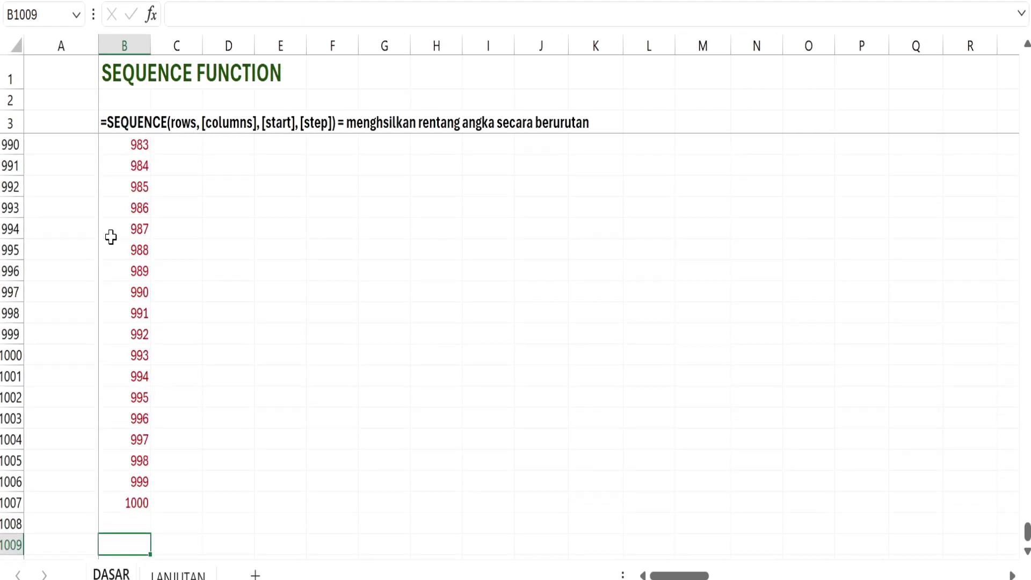
scroll(110, 236, "down", 2)
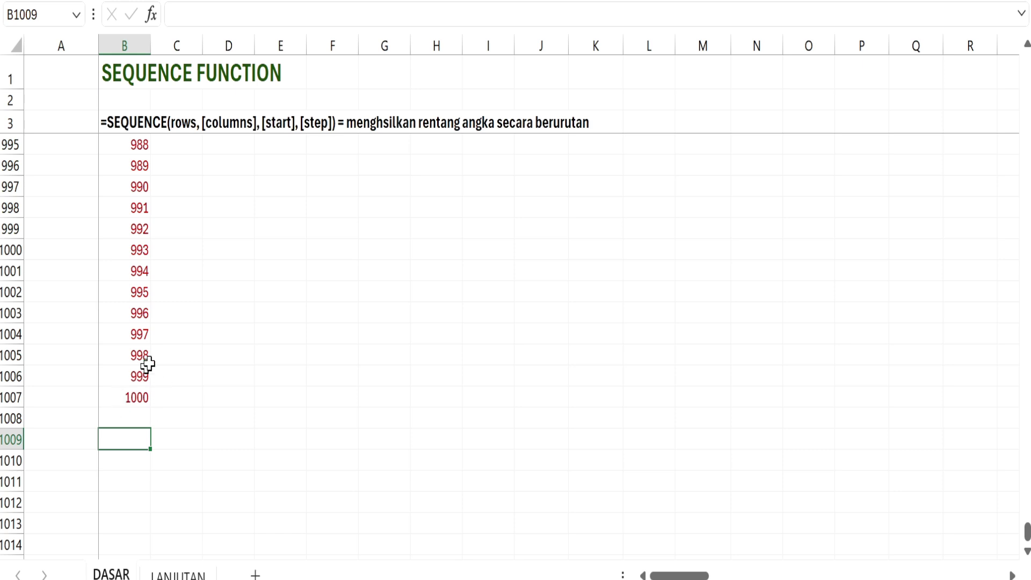
scroll(150, 279, "up", 5)
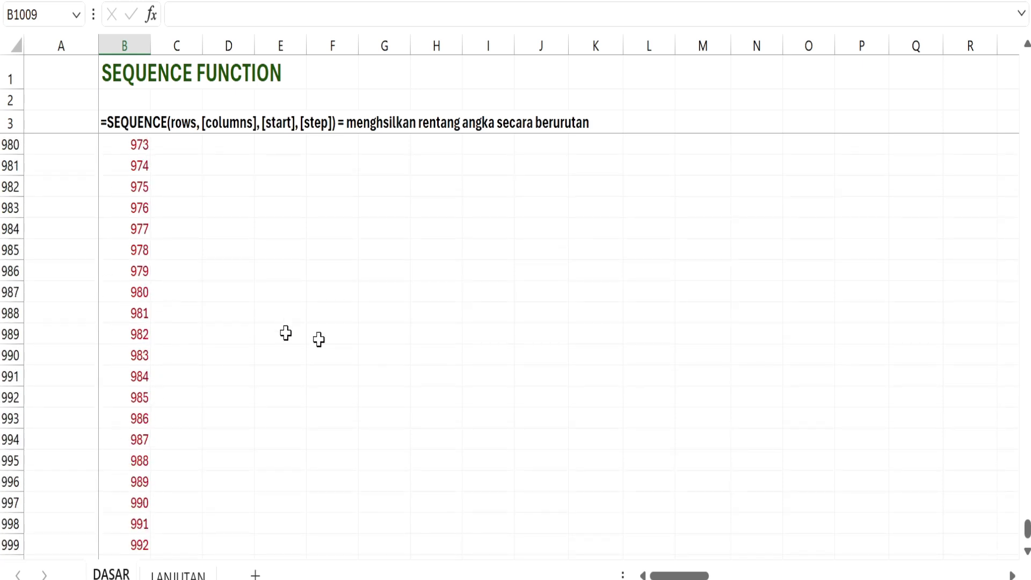
left_click_drag(1026, 529, 1026, 62)
left_click(131, 230)
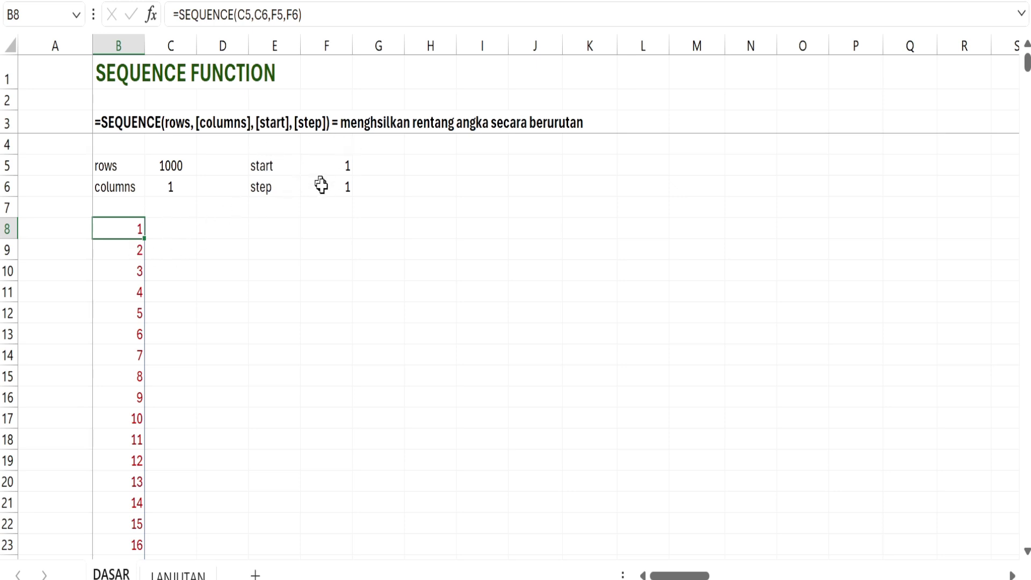
Enter the formula =SEQUENCE(1000) in cell D8, giving only the rows argument.
left_click(237, 233)
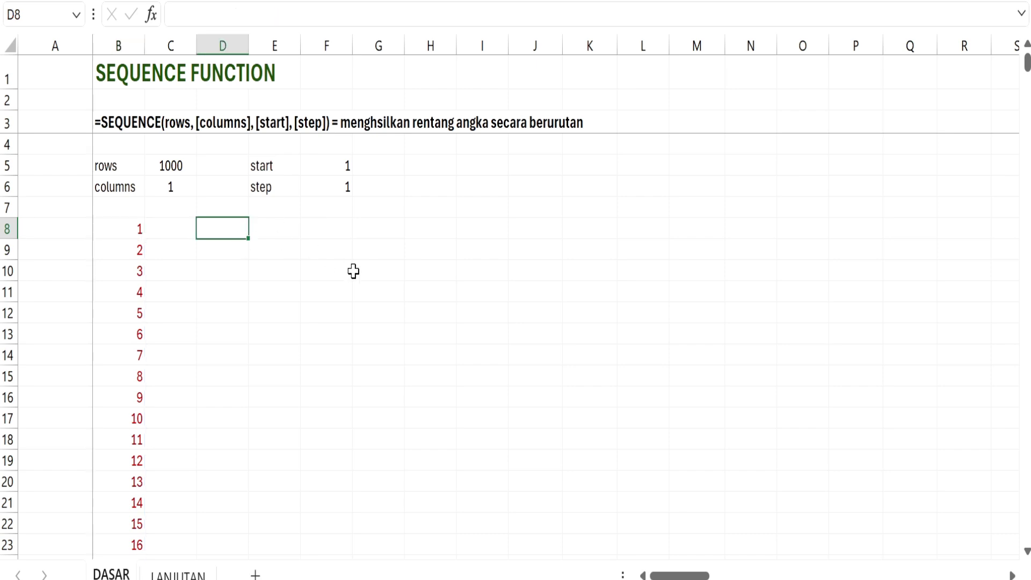
type("=RO")
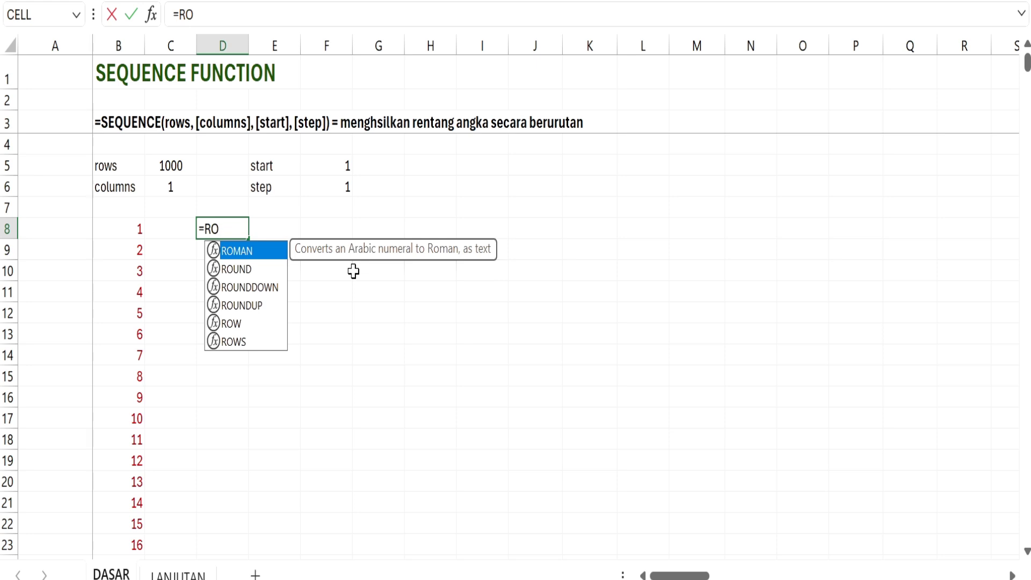
key("Escape")
type("=")
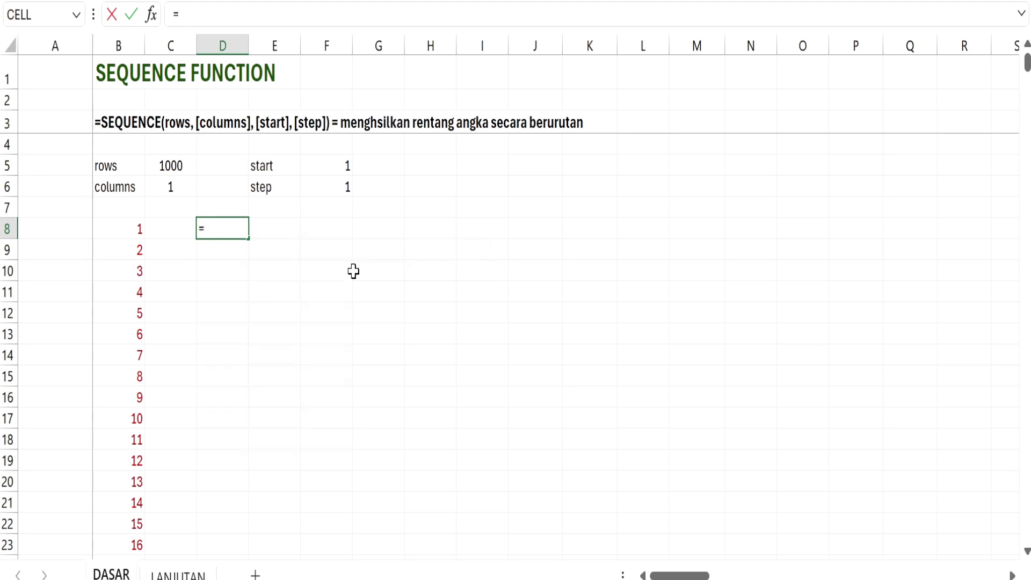
type("SEQ")
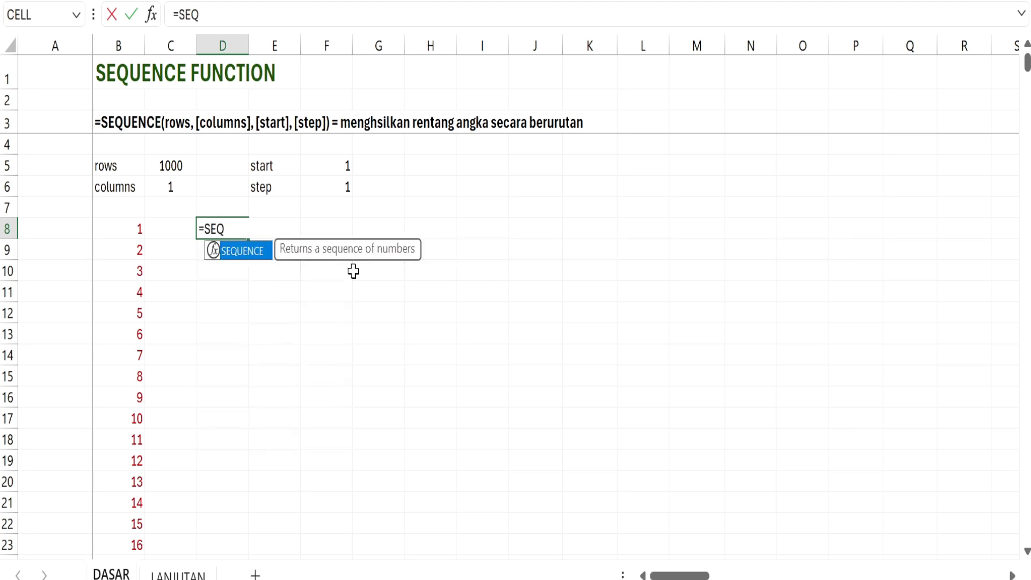
key("Tab")
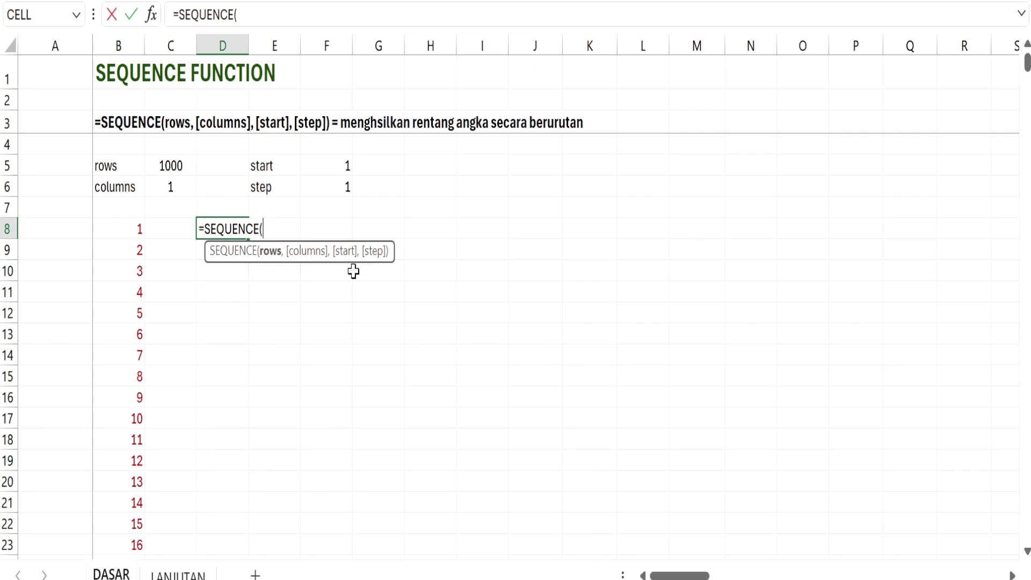
type("1000)")
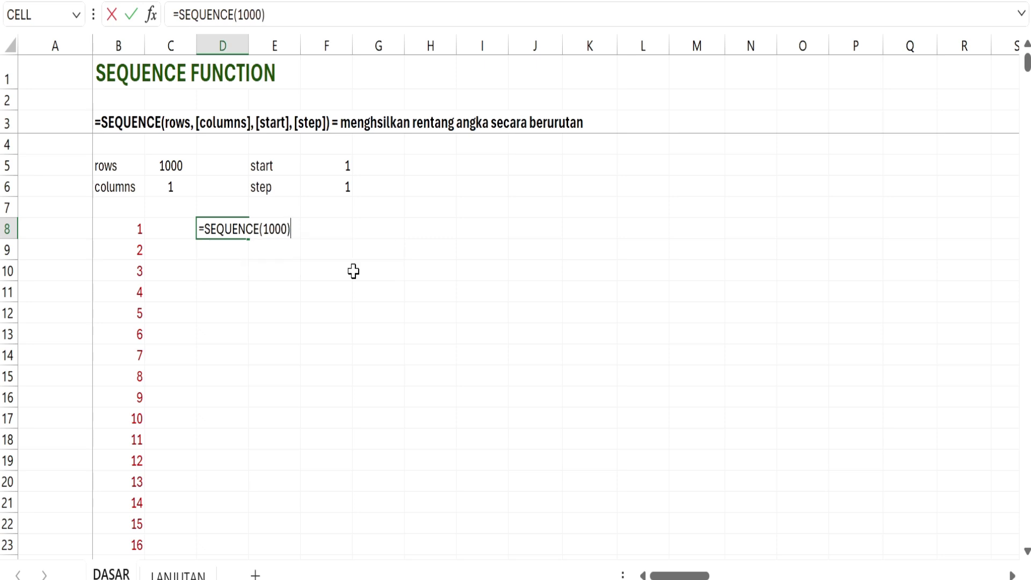
key("Return")
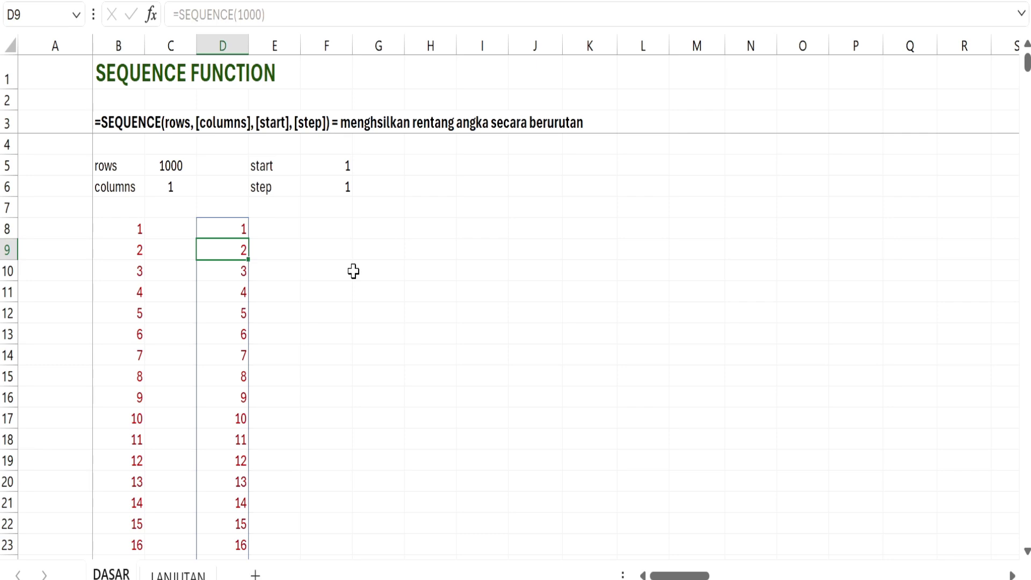
Check the last numbers of the sequence in column D and return to the input rows above it.
left_click(238, 315)
key("ctrl+Down")
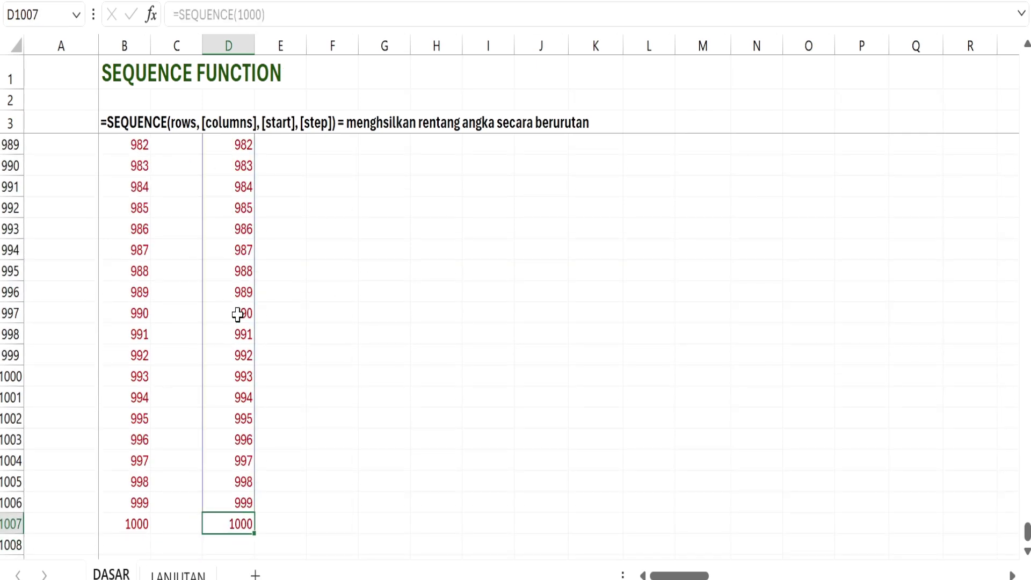
key("Up")
key("Up")
key("ctrl+Up")
key("Up")
key("Up")
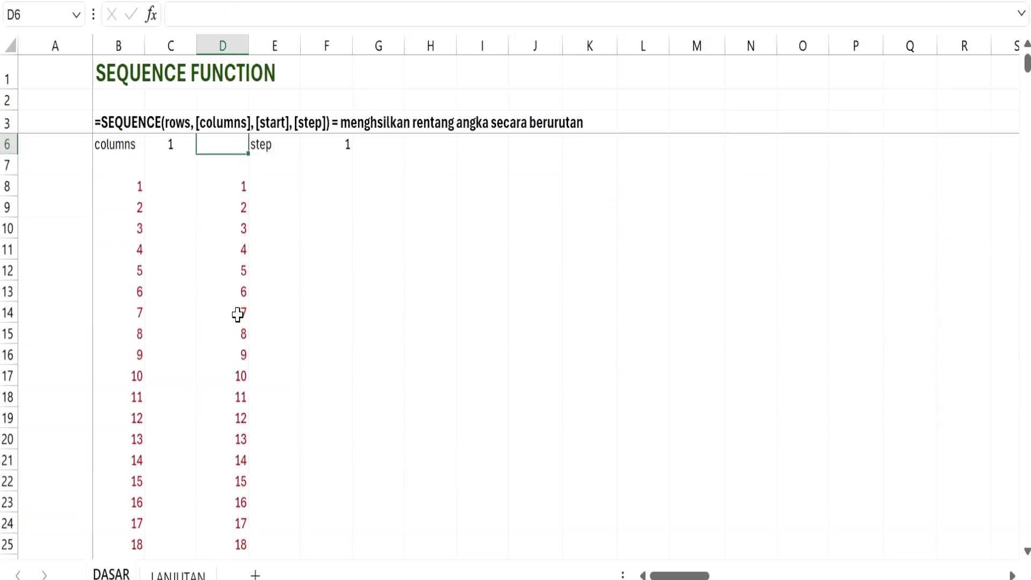
Change the formula in D8 to =SEQUENCE(10000).
key("Up")
key("Down")
key("Down")
key("Down")
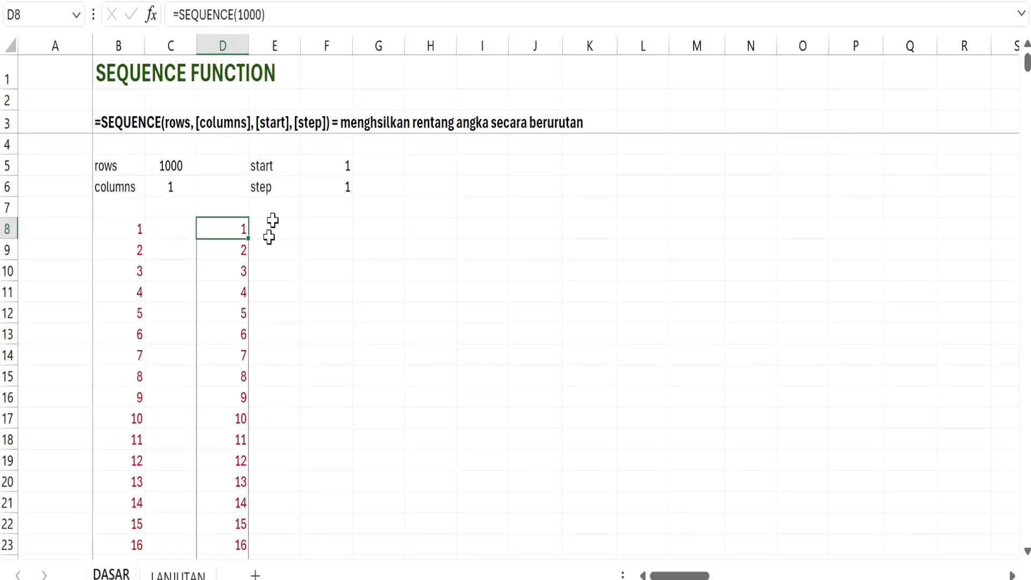
left_click(262, 14)
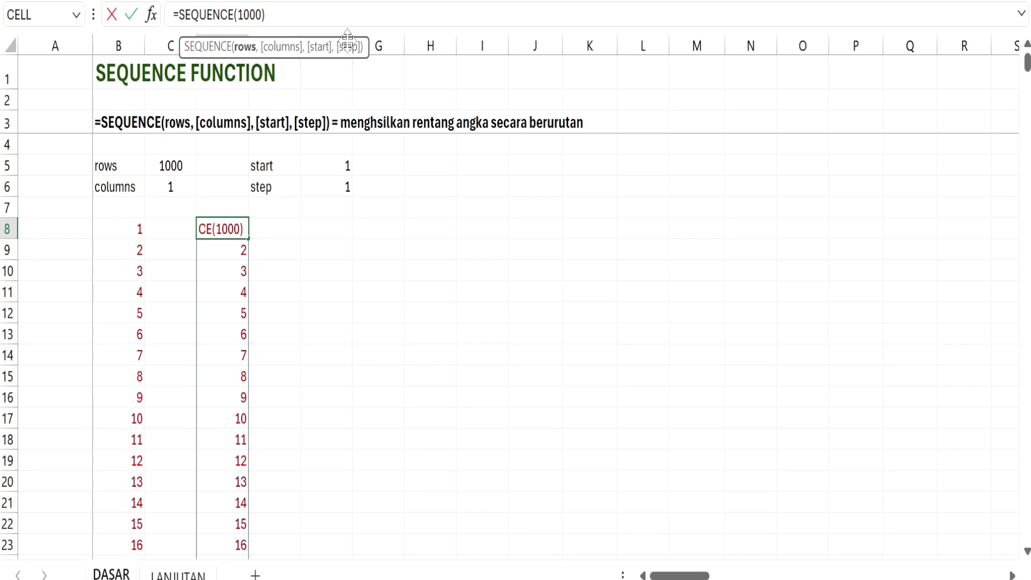
type("0")
key("Return")
key("Up")
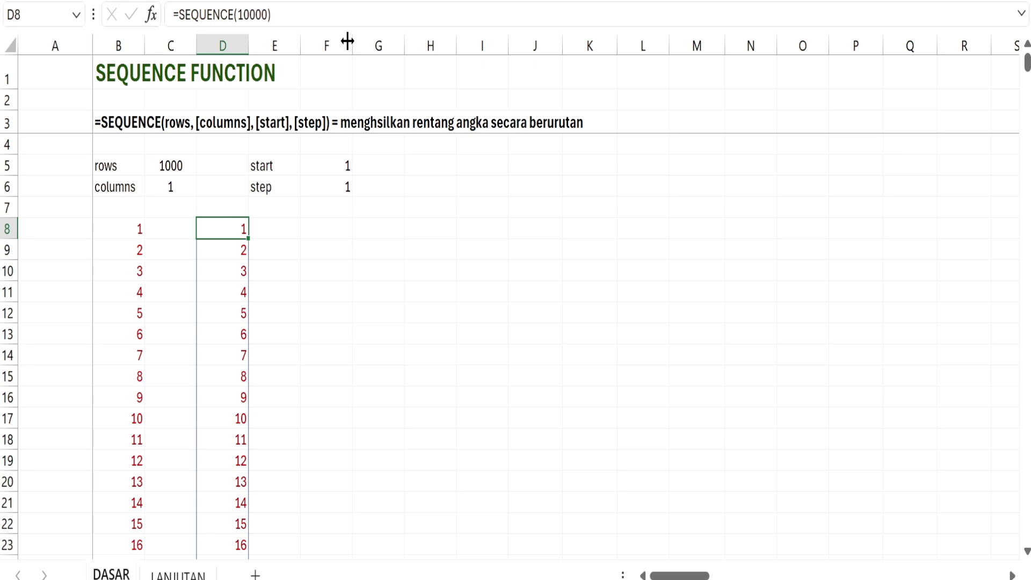
Examine the last numbers of the 10000-row sequence in column D and the empty cells below, returning to its formula in D8.
key("ctrl+Down")
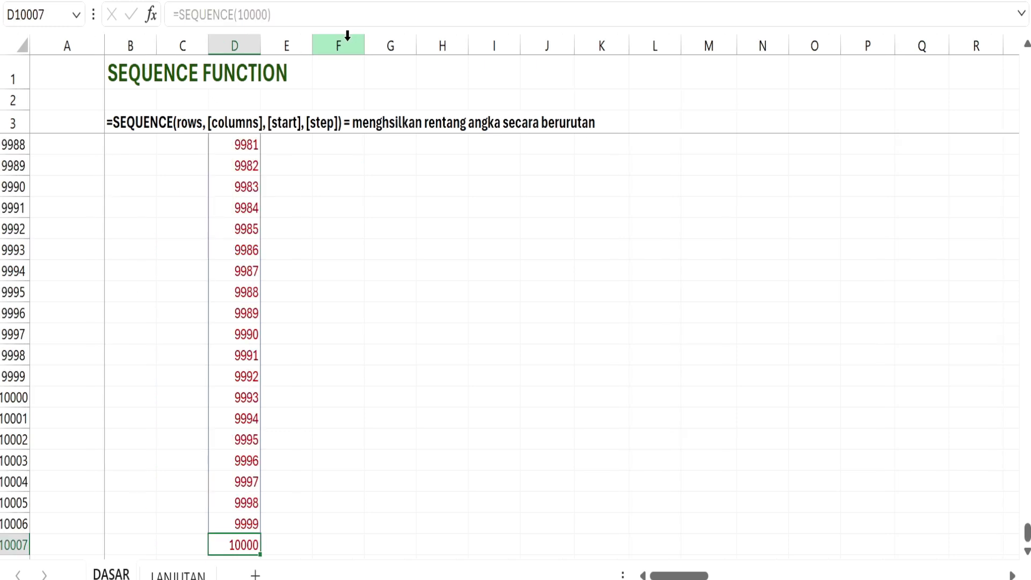
key("Down")
key("Down")
key("Down")
key("Down")
key("Down")
key("Down")
key("Down")
key("Down")
key("Down")
key("Down")
key("Up")
key("Up")
key("Up")
key("Up")
key("Up")
key("Up")
key("Up")
key("Up")
key("Up")
key("Up")
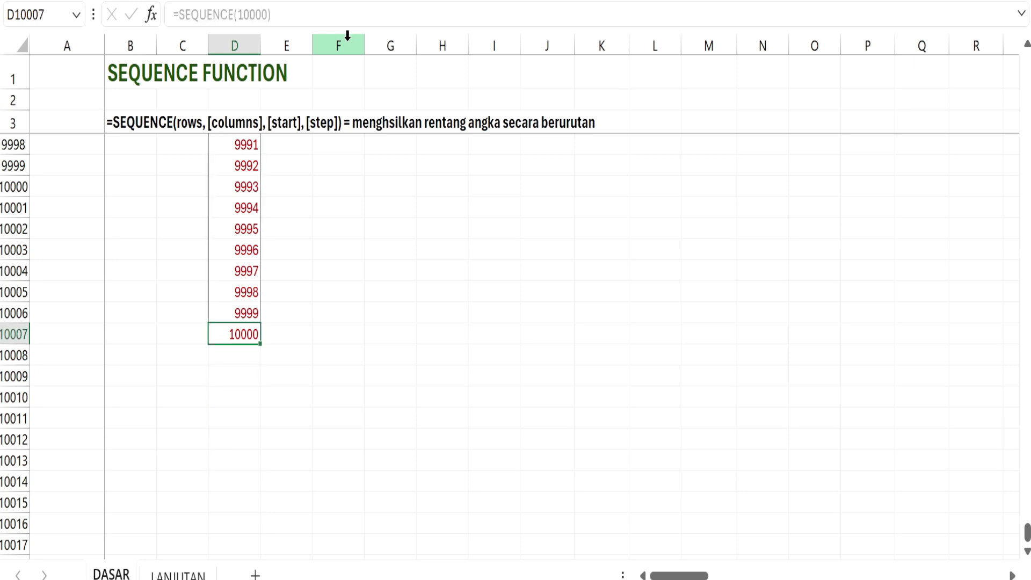
key("ctrl+Up")
key("Up")
key("Up")
key("Down")
key("Down")
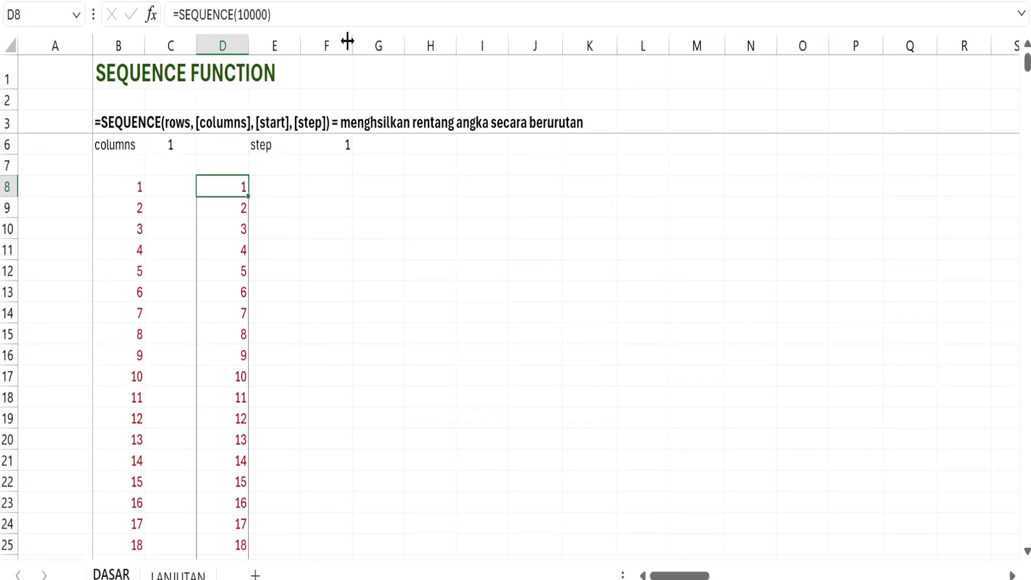
key("Right")
key("Left")
scroll(319, 192, "up", 1)
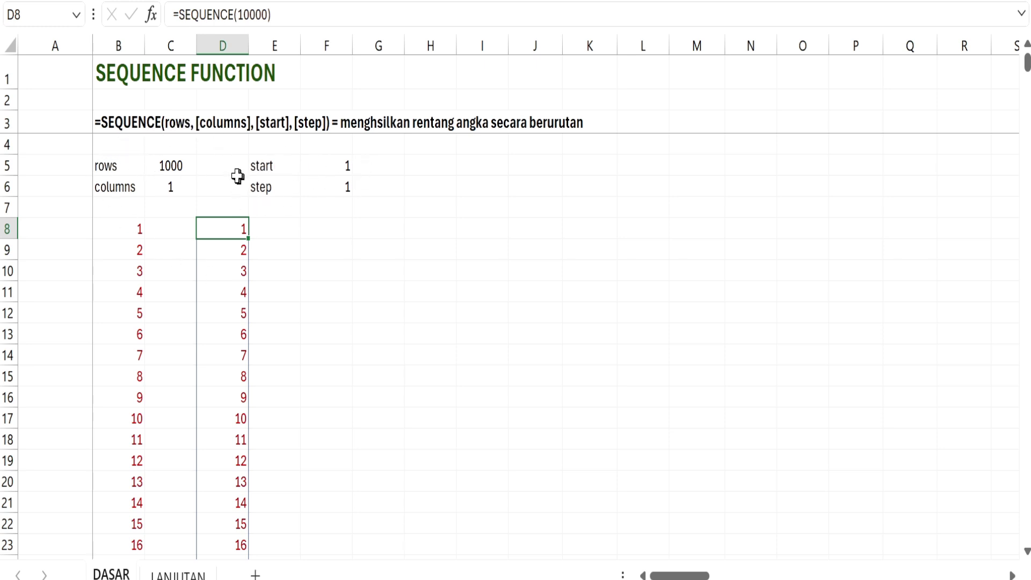
Switch to the LANJUTAN sheet and select cell B4.
left_click(179, 573)
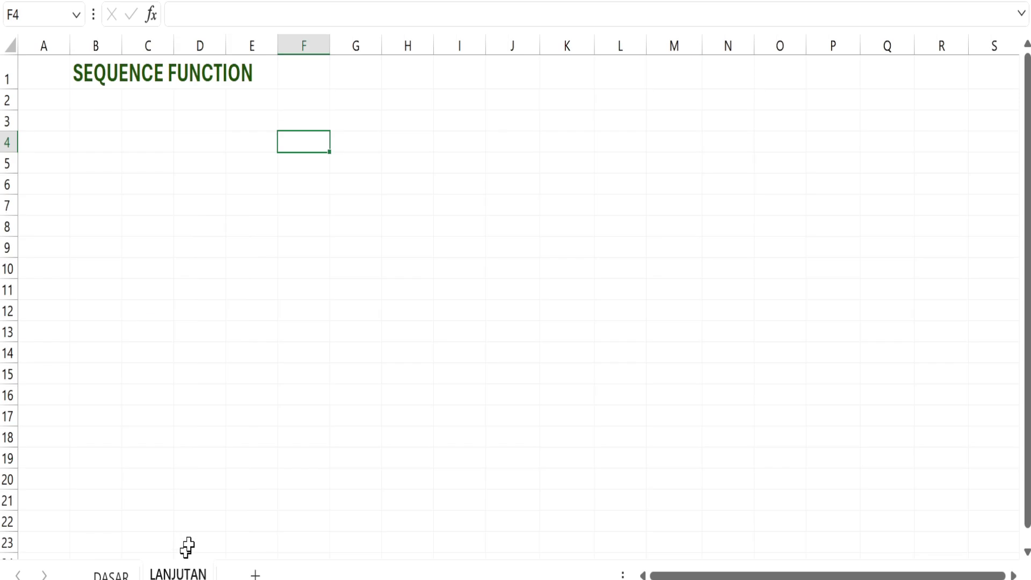
left_click(108, 128)
left_click(109, 146)
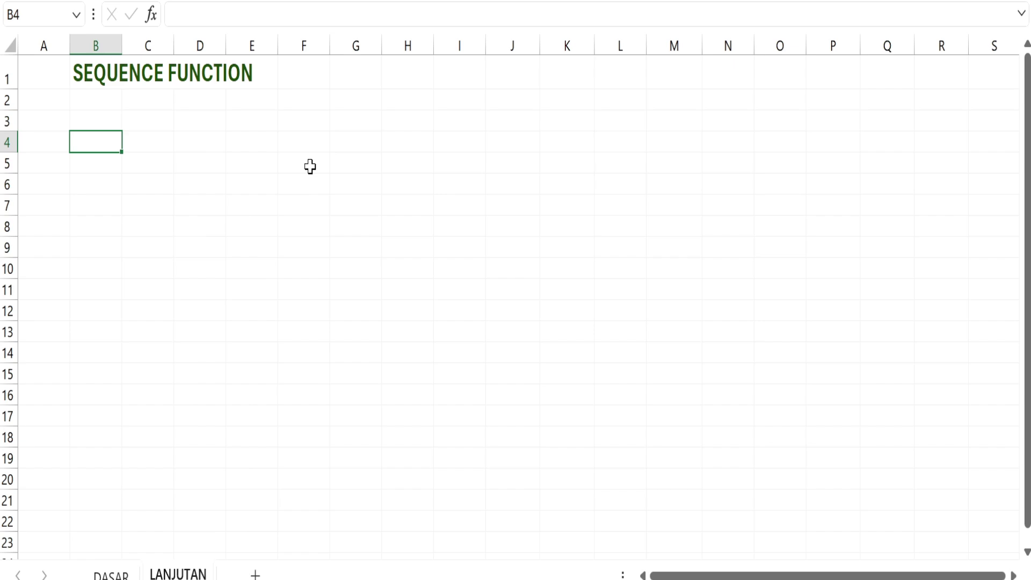
left_click(221, 137)
left_click(106, 137)
key("Down")
key("Up")
key("Left")
Enter the formula =DATE(2024,SEQUENCE(12),1) in cell B4 to generate the first day of each month of 2024.
type("=DATE")
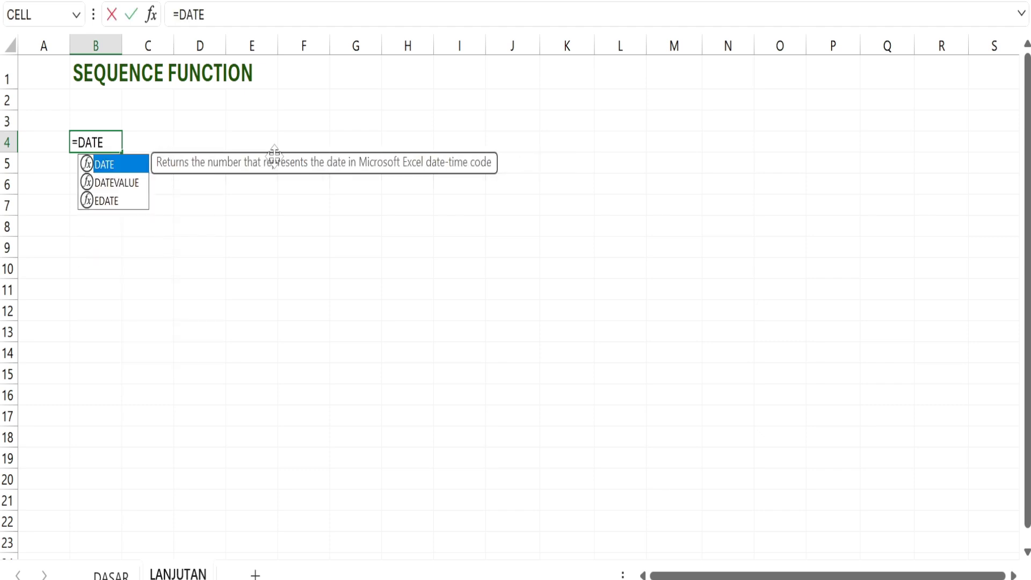
type("(")
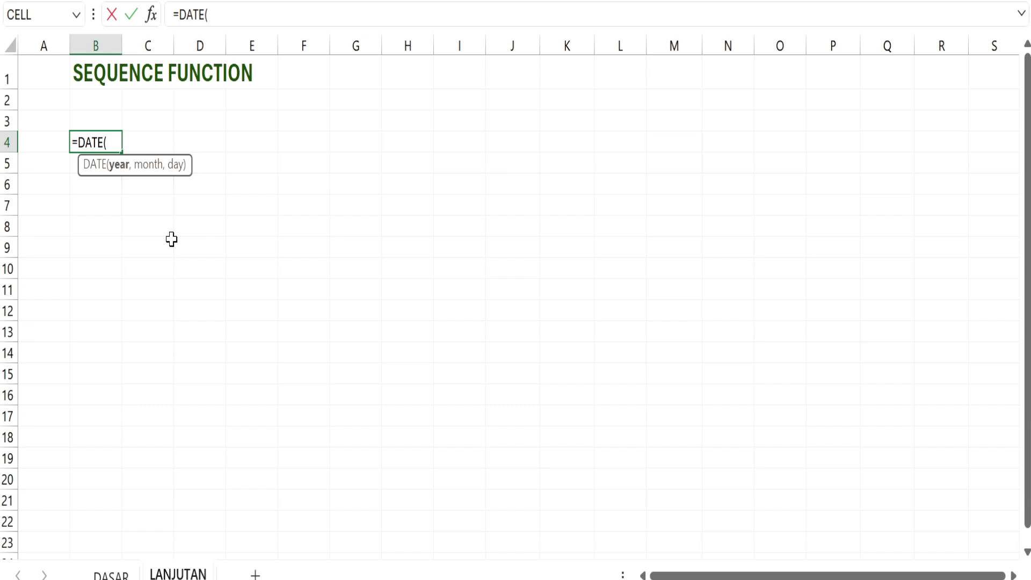
type("2024,")
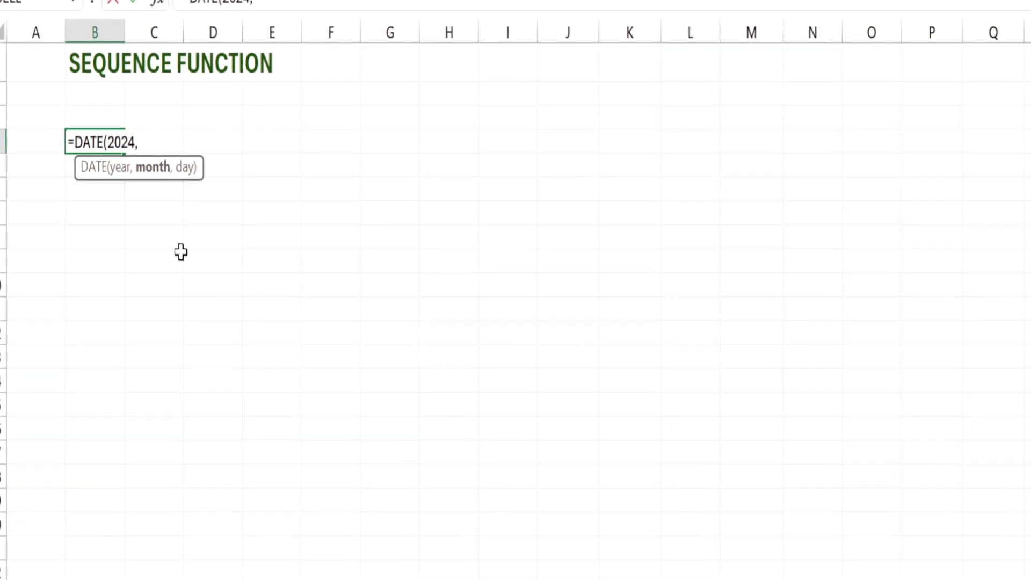
type("SEQ")
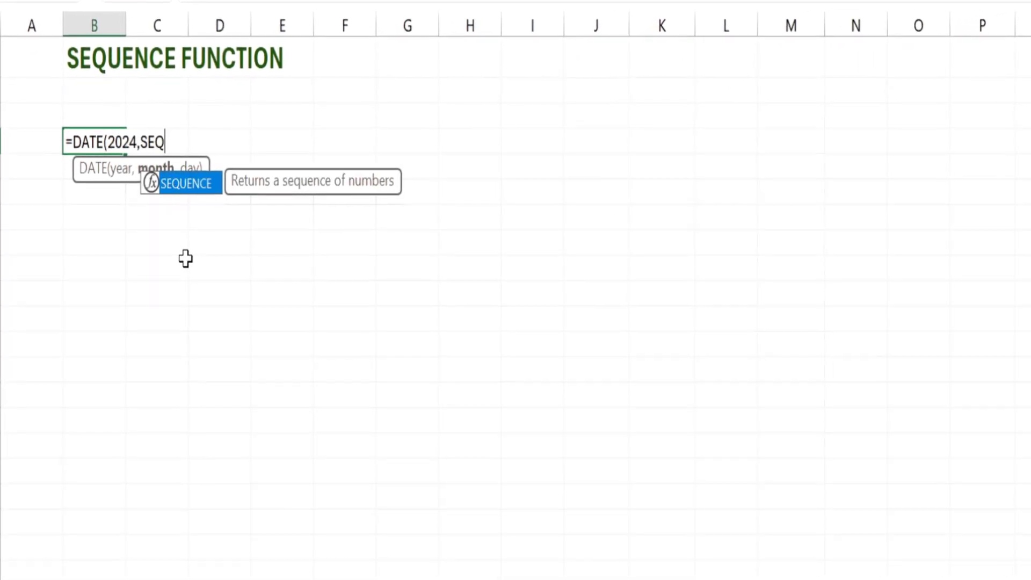
type("UE")
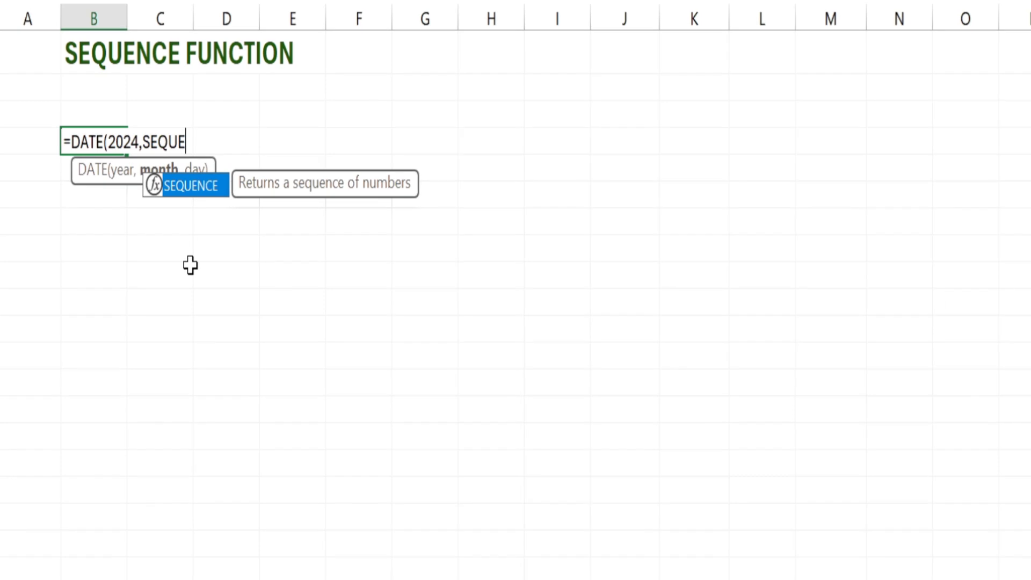
key("Tab")
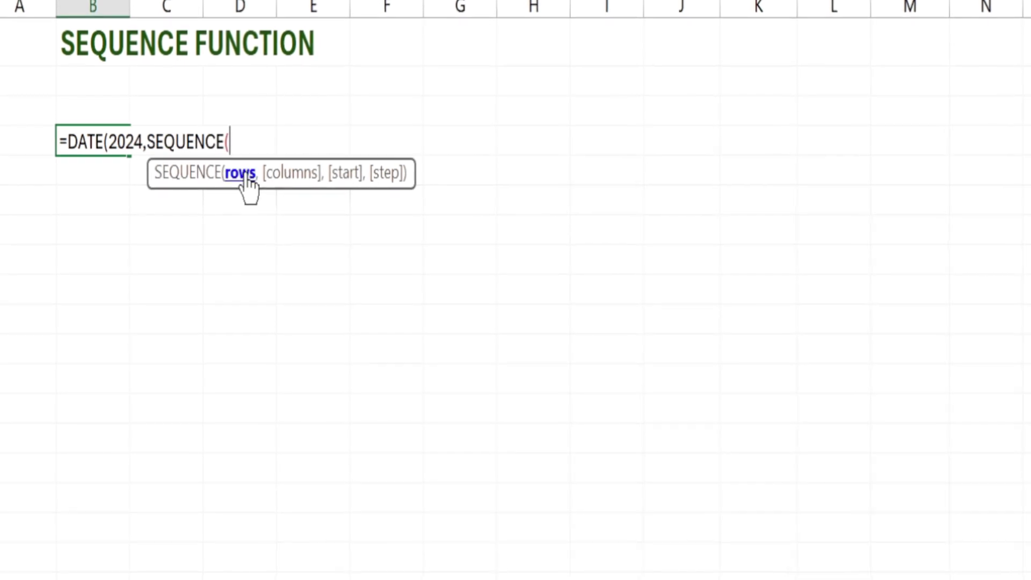
type("12")
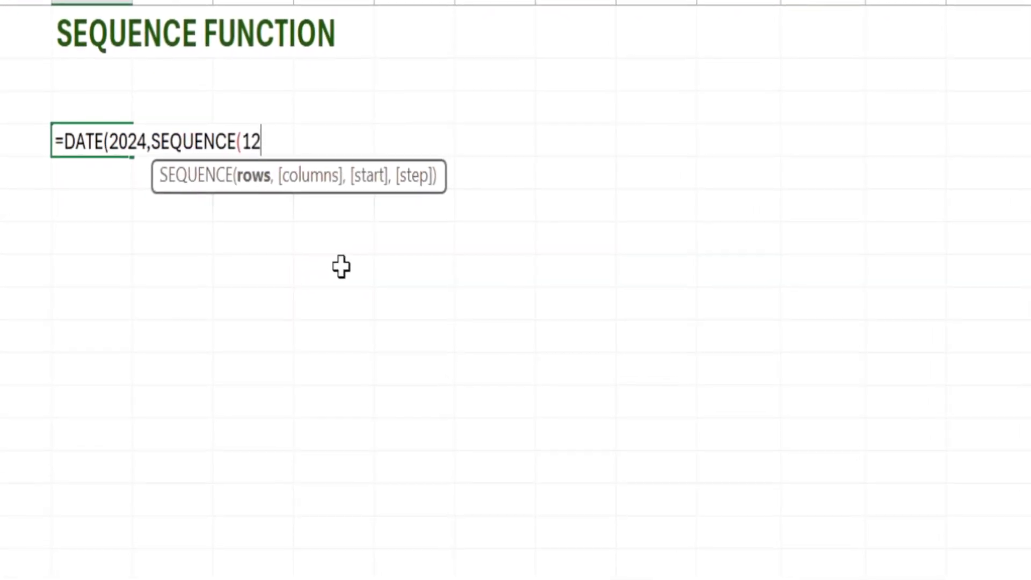
type(")")
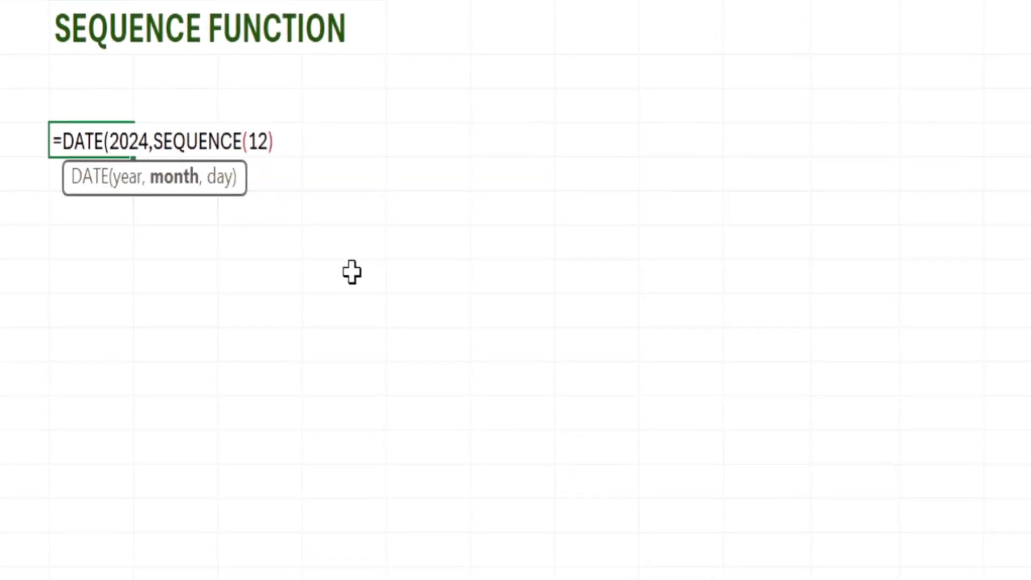
type(",")
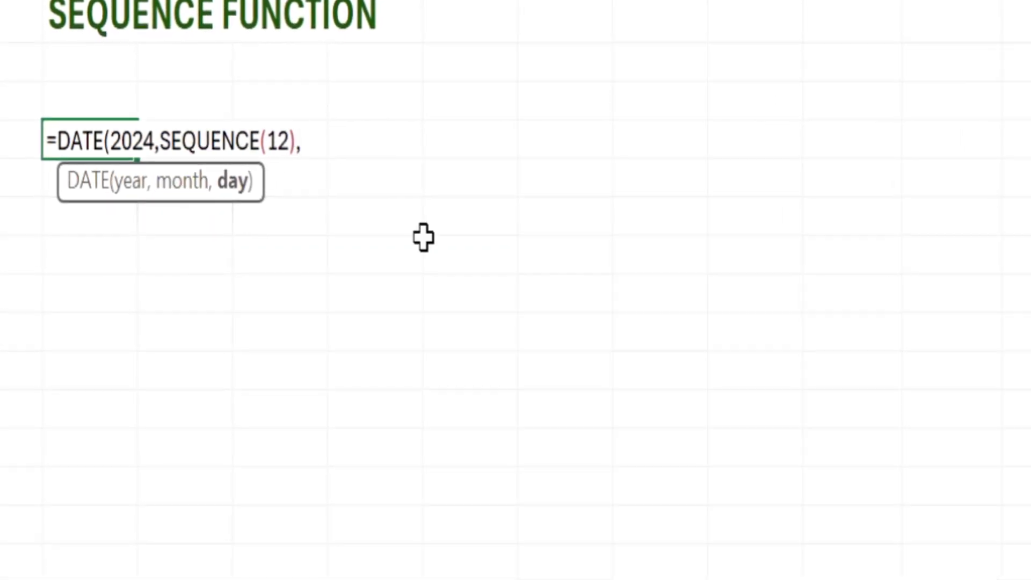
type("1)")
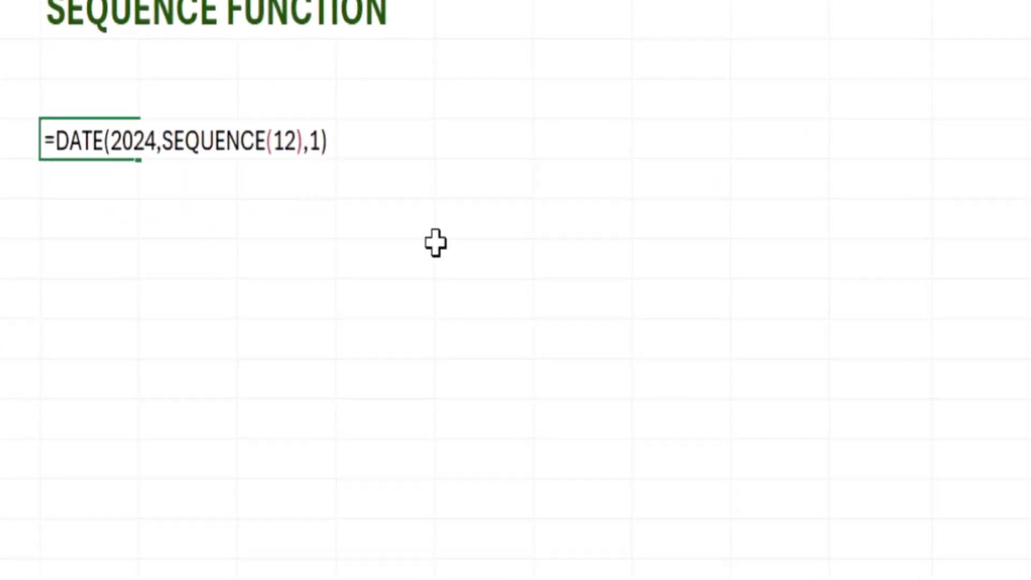
key("Return")
Format the spilled range B4:B15 as day-month-year dates, such as 1-Jan-24.
key("Up")
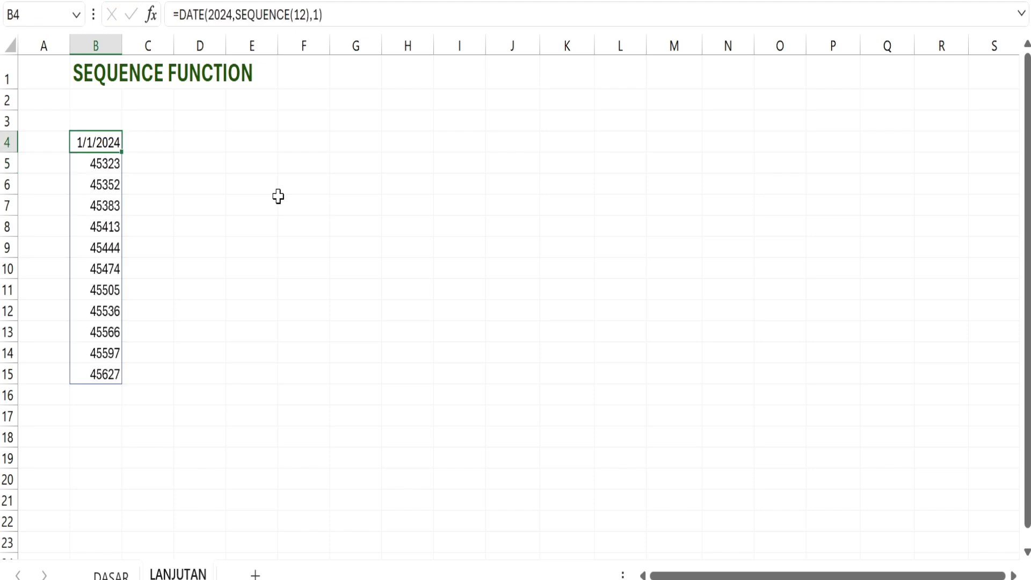
key("ctrl+shift+Down")
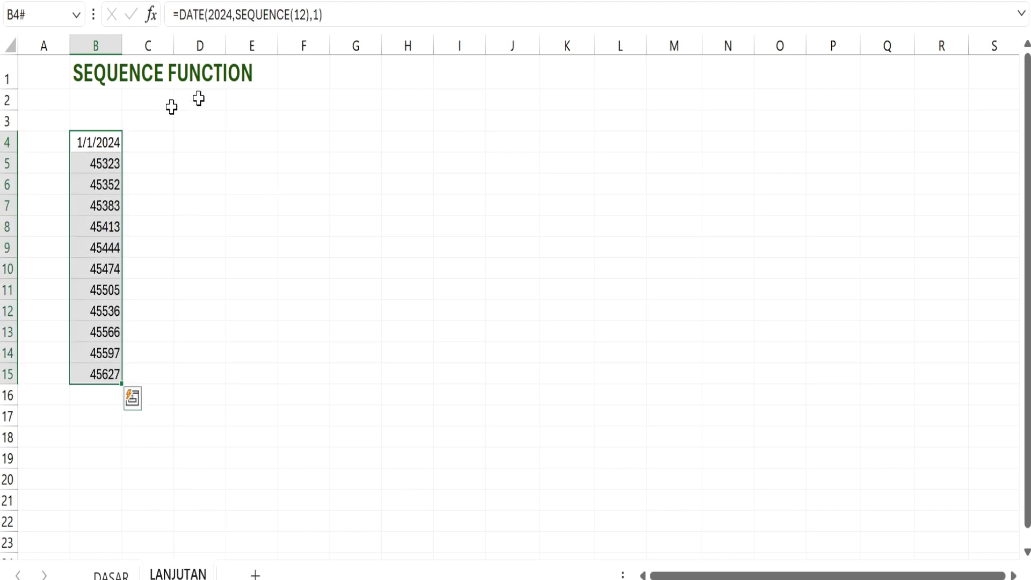
key("ctrl+shift+3")
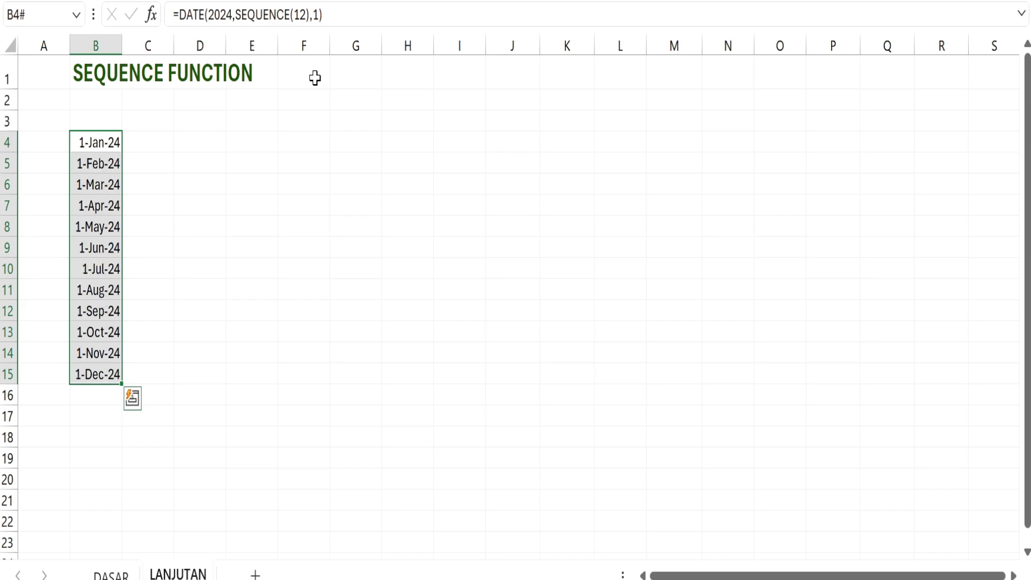
Examine the monthly dates spilled down column B and the formula in B4 that produces them.
left_click(113, 150)
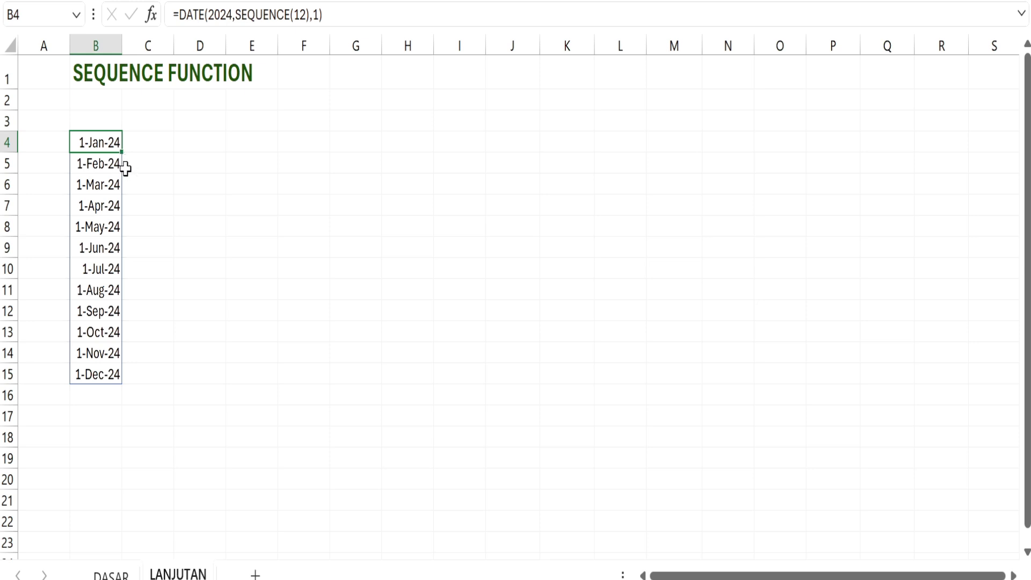
left_click(107, 163)
left_click(107, 184)
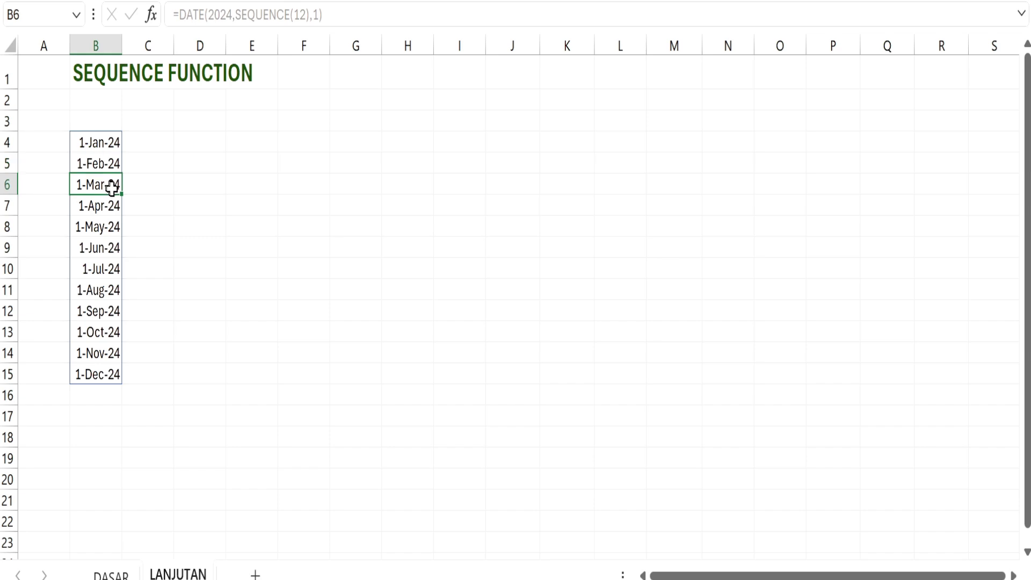
left_click(107, 207)
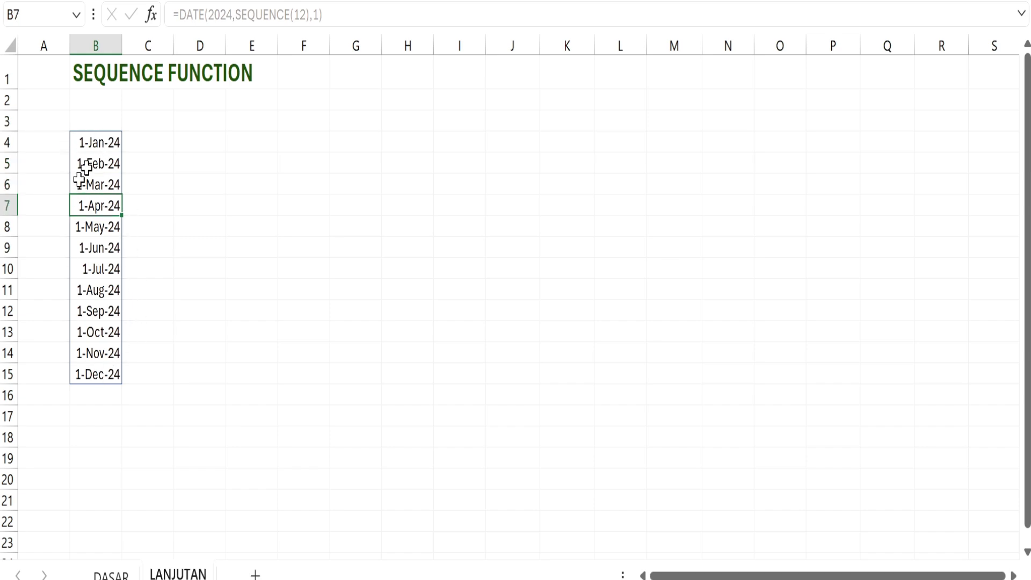
left_click(111, 378)
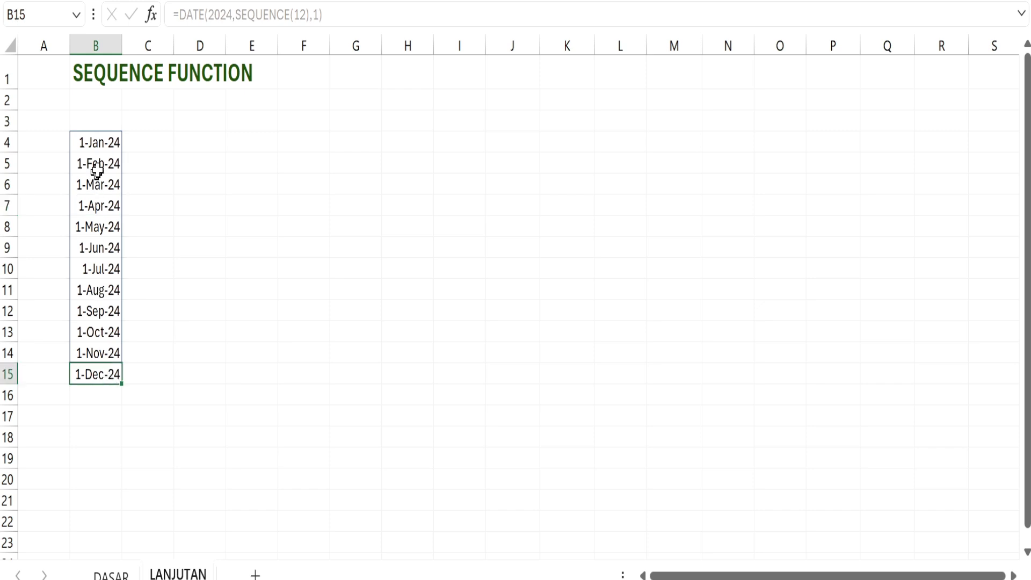
left_click(105, 142)
left_click_drag(148, 290, 88, 338)
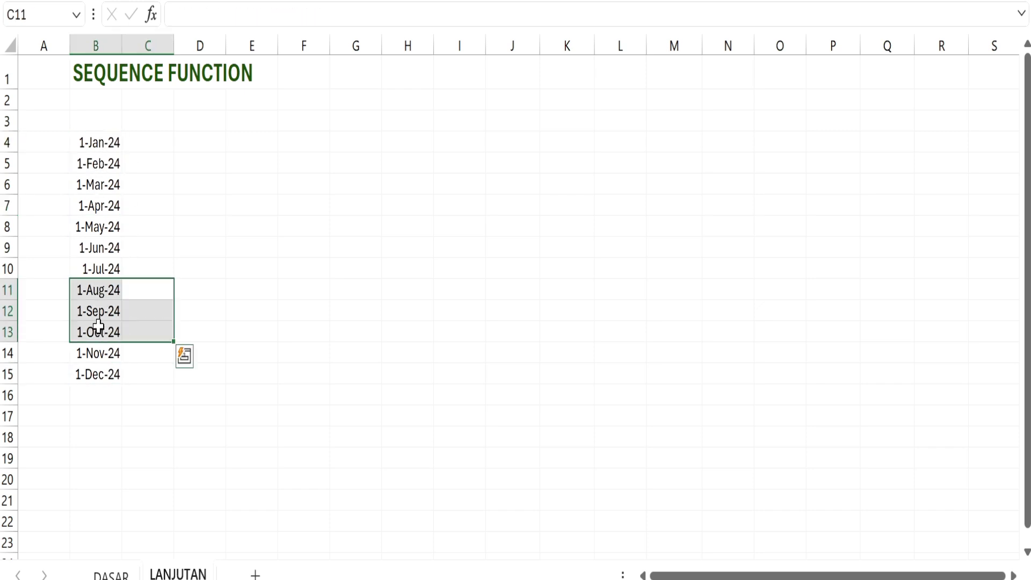
left_click(99, 143)
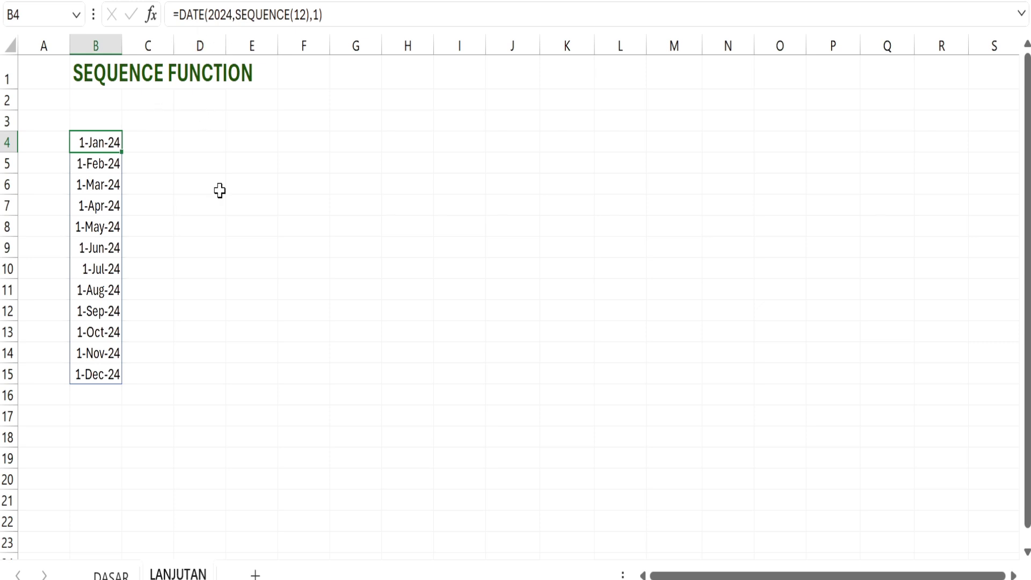
left_click(196, 144)
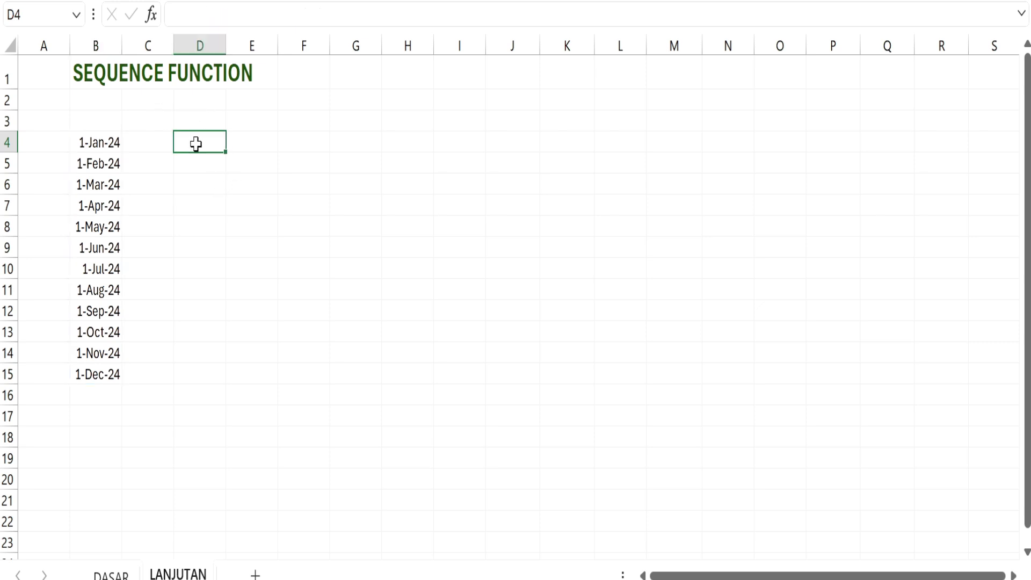
left_click(109, 143)
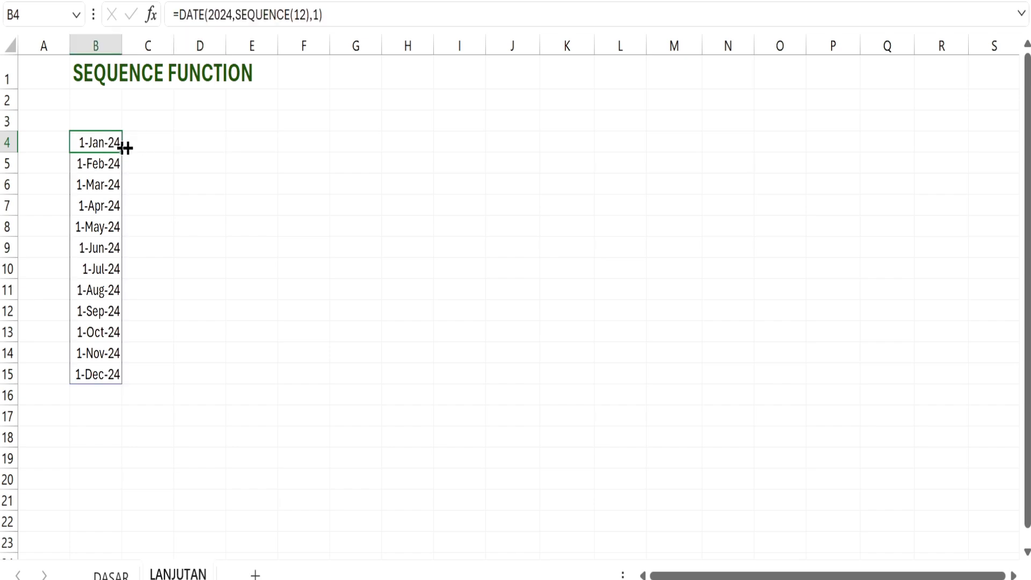
Enter the formula =DATE(2024,SEQUENCE(1,12),1) in cell D4 to generate the first day of each month of 2024 across the row.
left_click(198, 144)
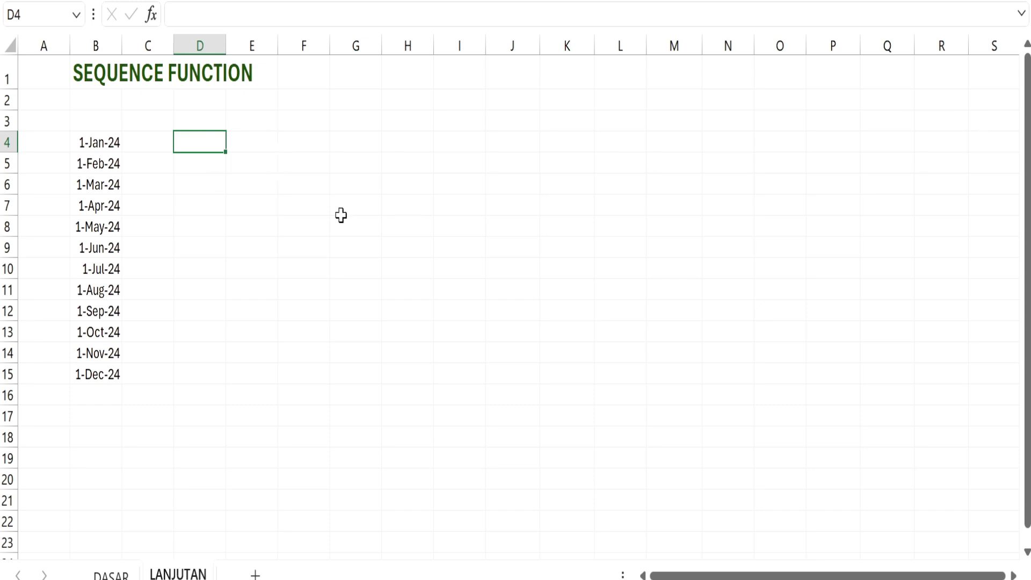
left_click(249, 198)
left_click(209, 142)
type("=DATE(")
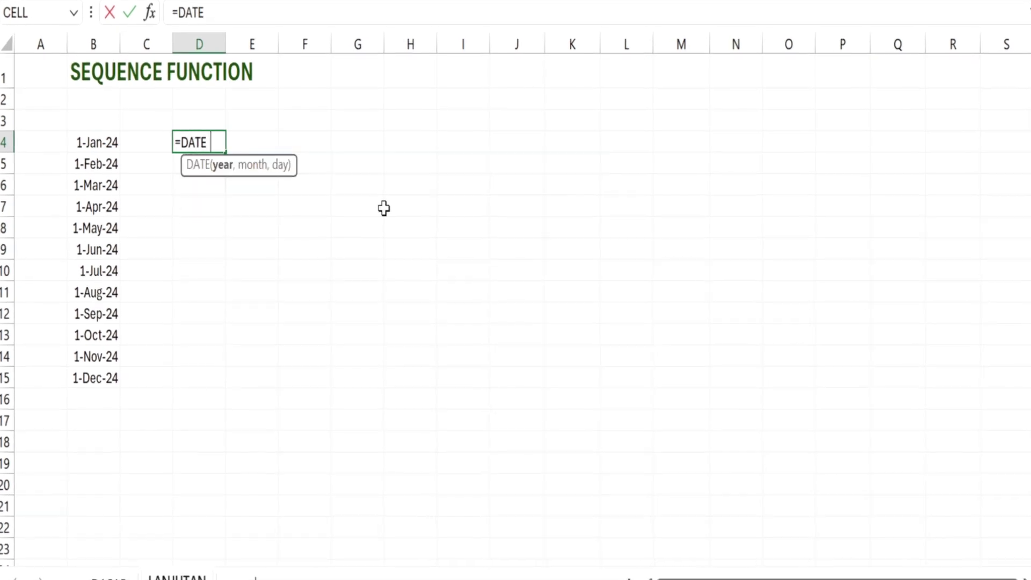
type("2024")
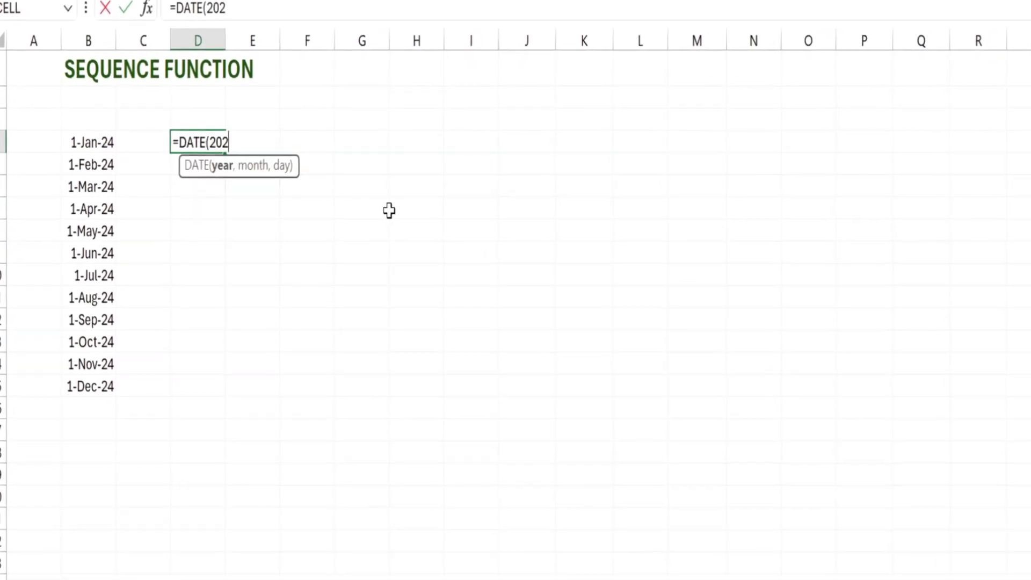
type(",")
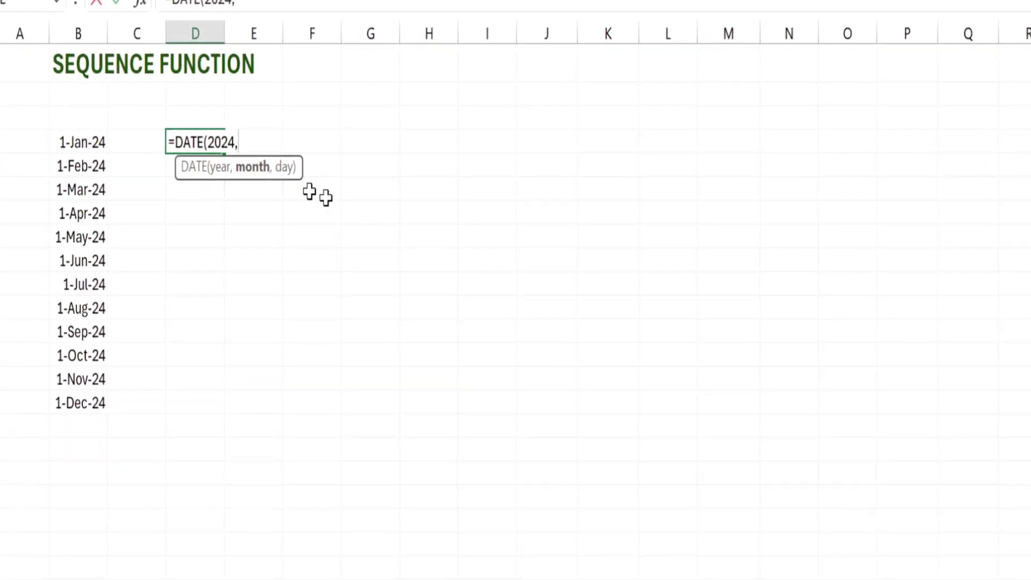
type("SEQUENCE(1,")
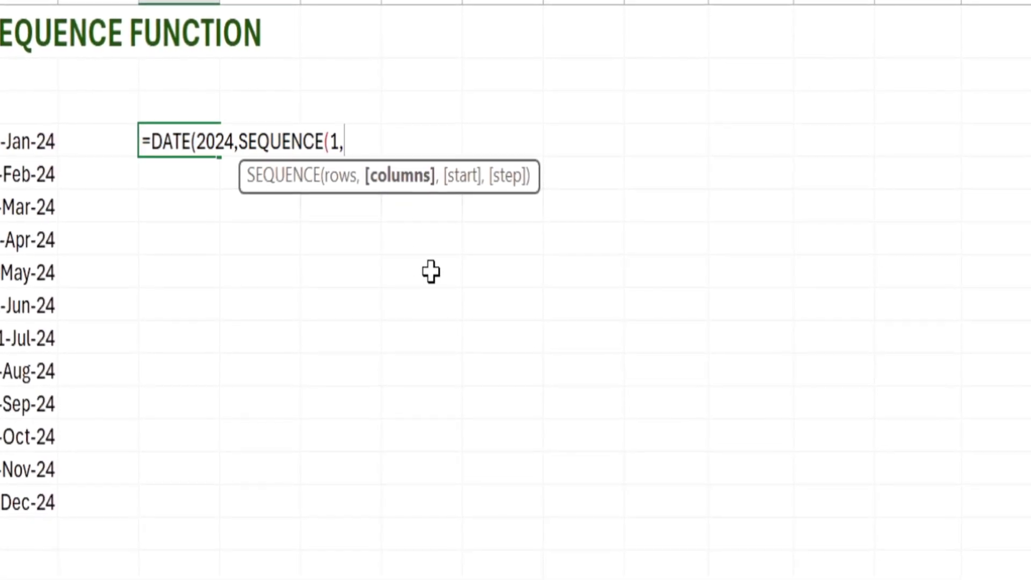
type("2")
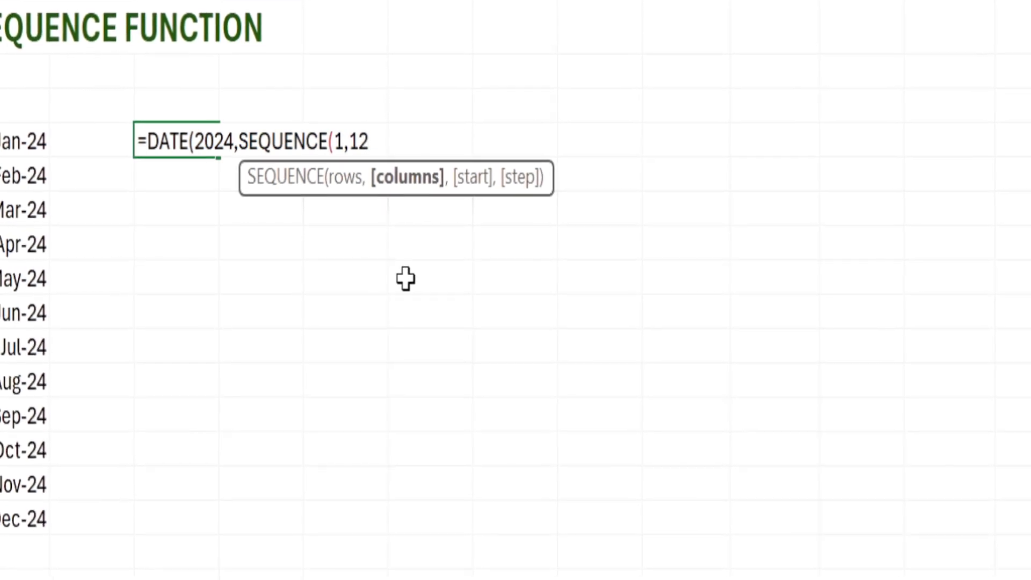
type(")")
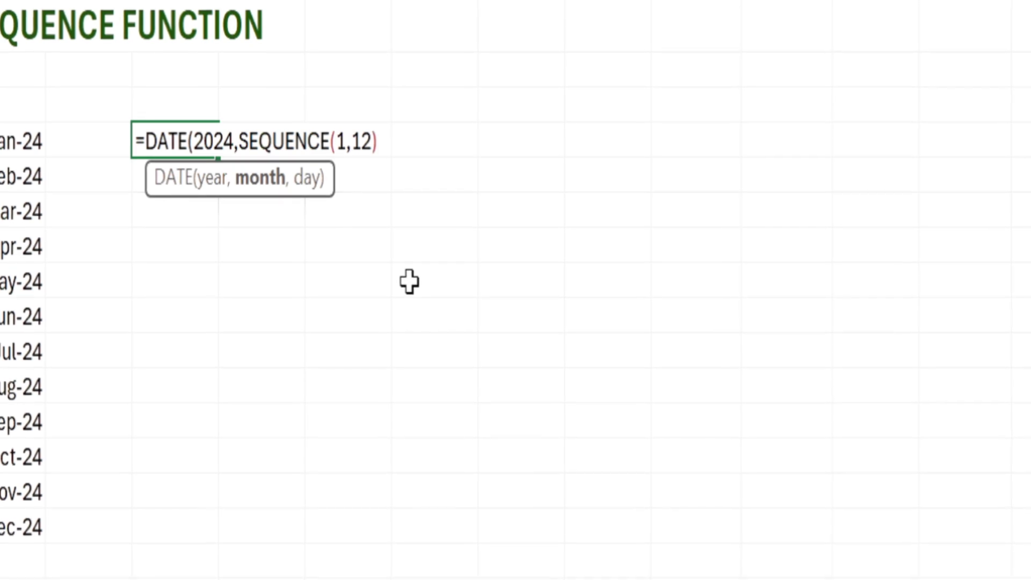
type(",")
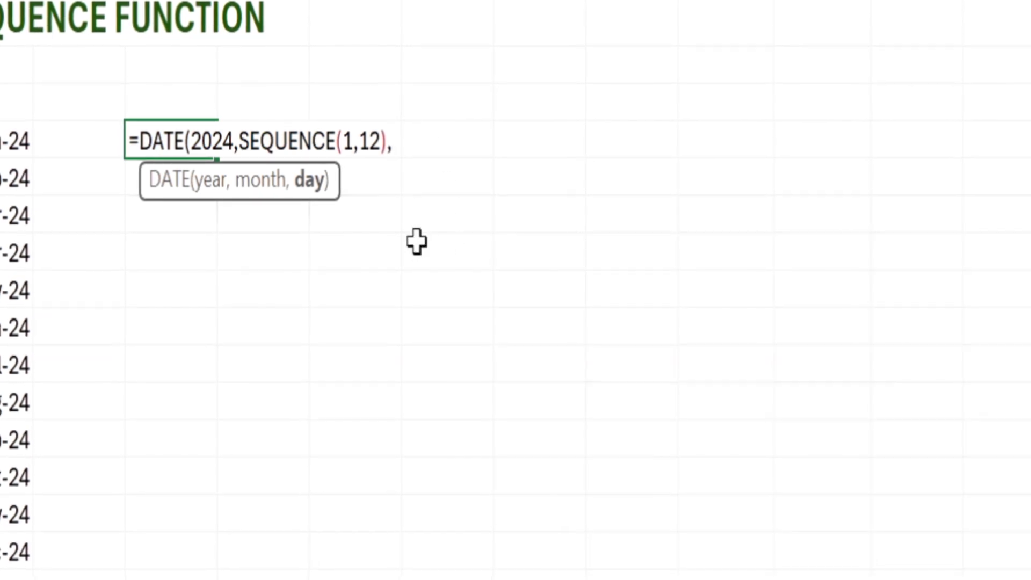
type("1")
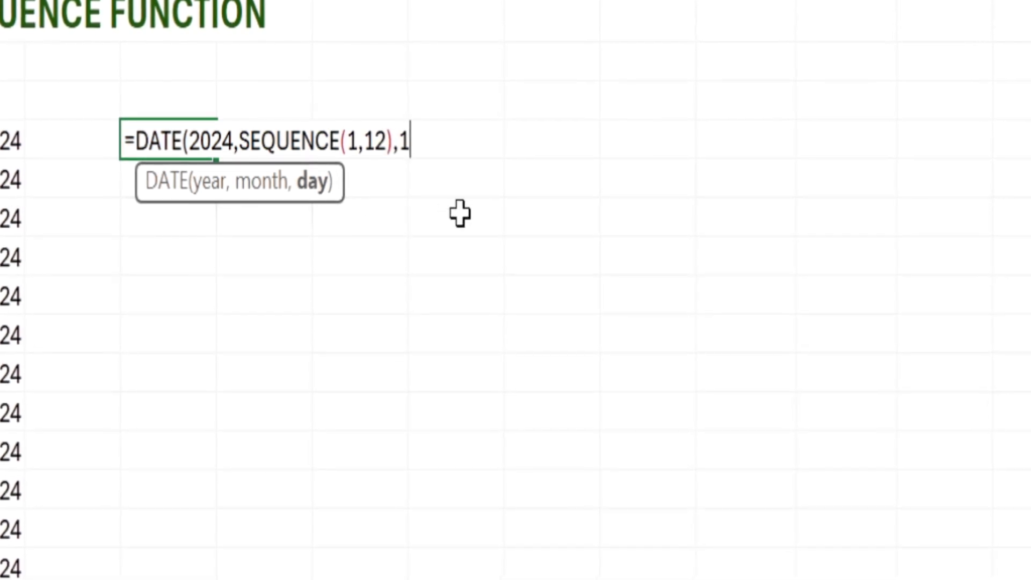
type(")")
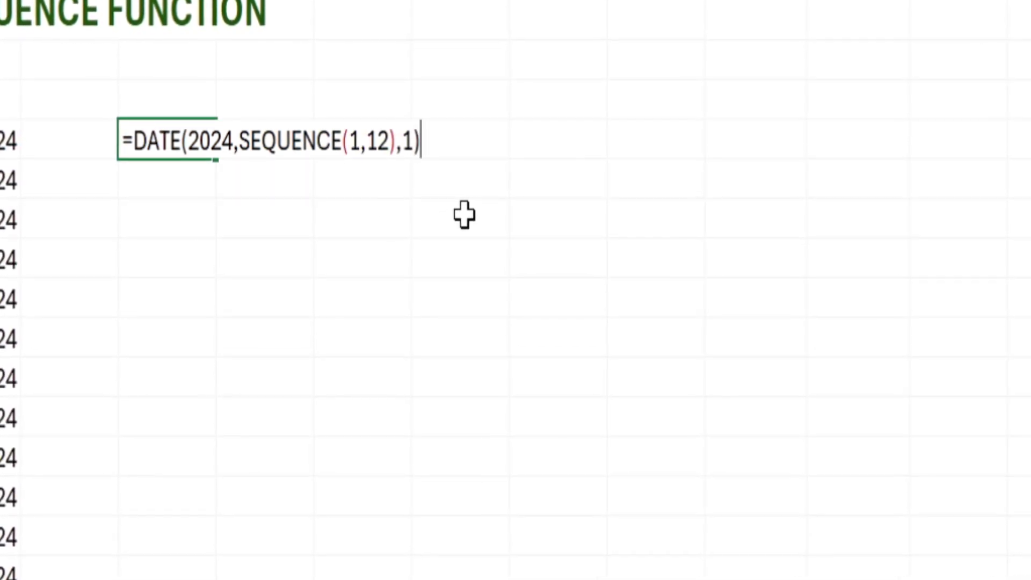
key("Return")
key("Up")
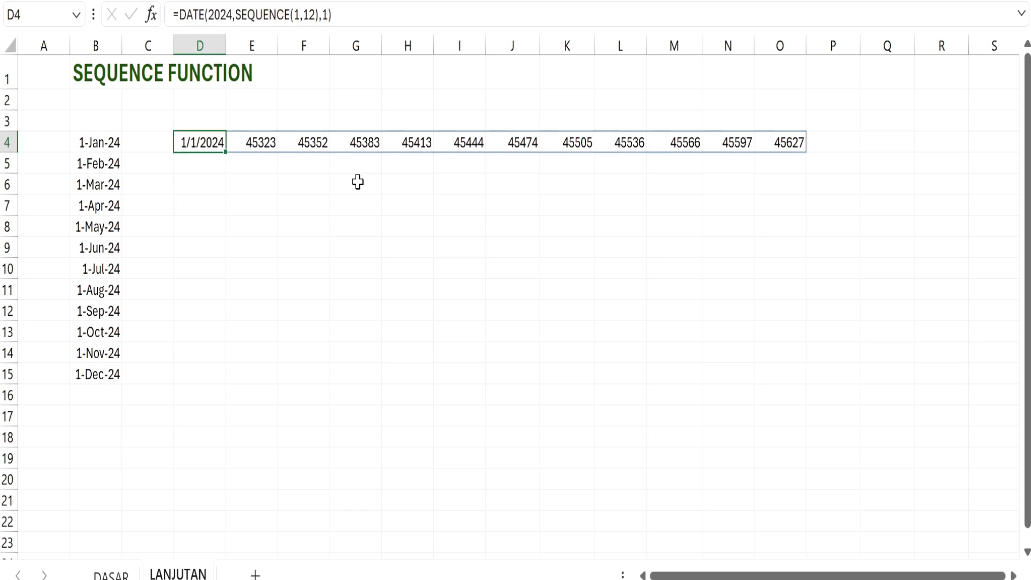
Format the spilled range D4:O4 as day-month-year dates, such as 1-Jan-24.
key("ctrl+shift+Right")
key("ctrl+shift+3")
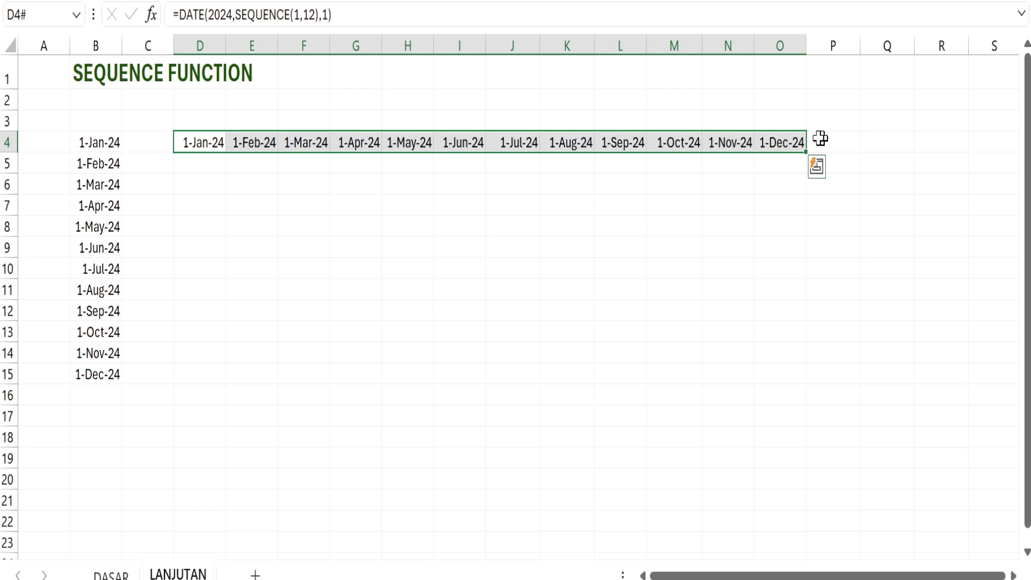
left_click(540, 207)
left_click(223, 149)
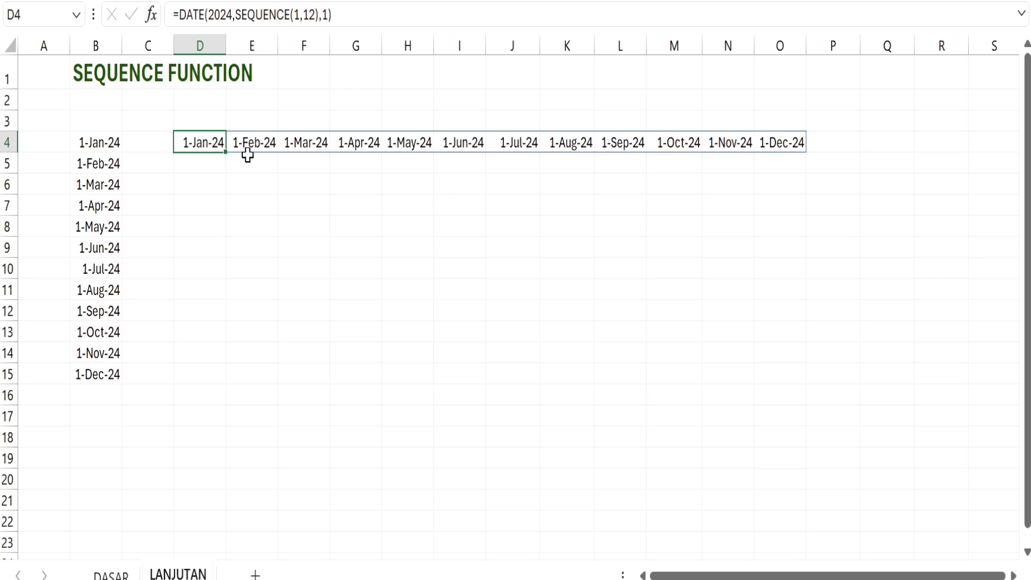
Wrap the D4 formula in EOMONTH with 0 months, giving =EOMONTH(DATE(2024,SEQUENCE(1,12),1),0), for month-end dates.
left_click(263, 164)
left_click(203, 142)
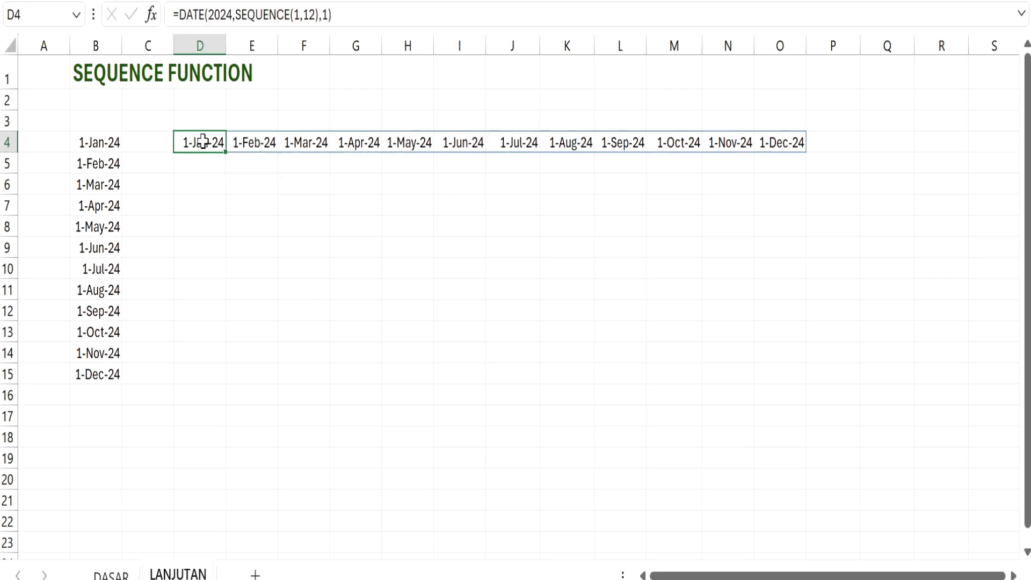
left_click(181, 22)
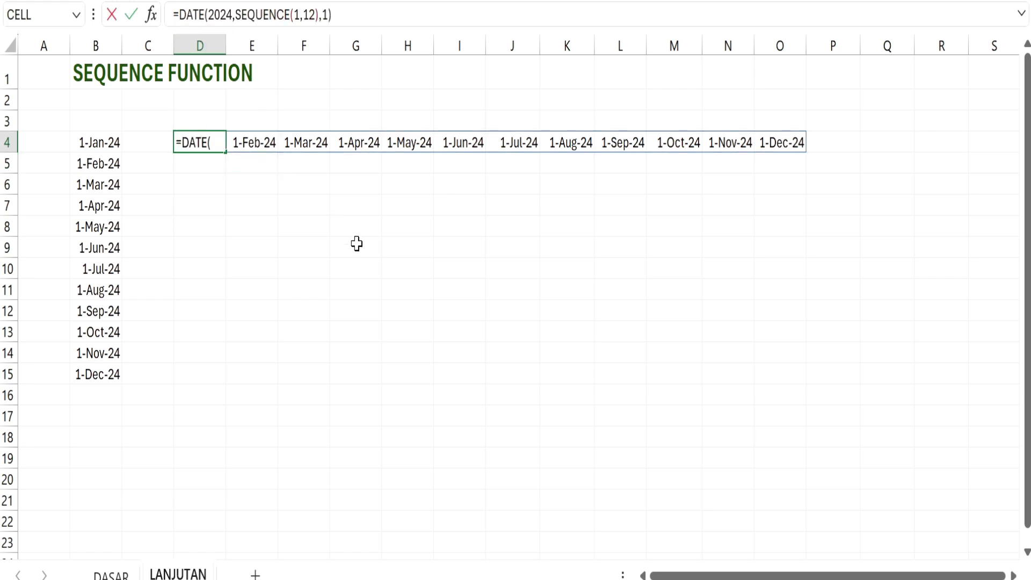
type("EO")
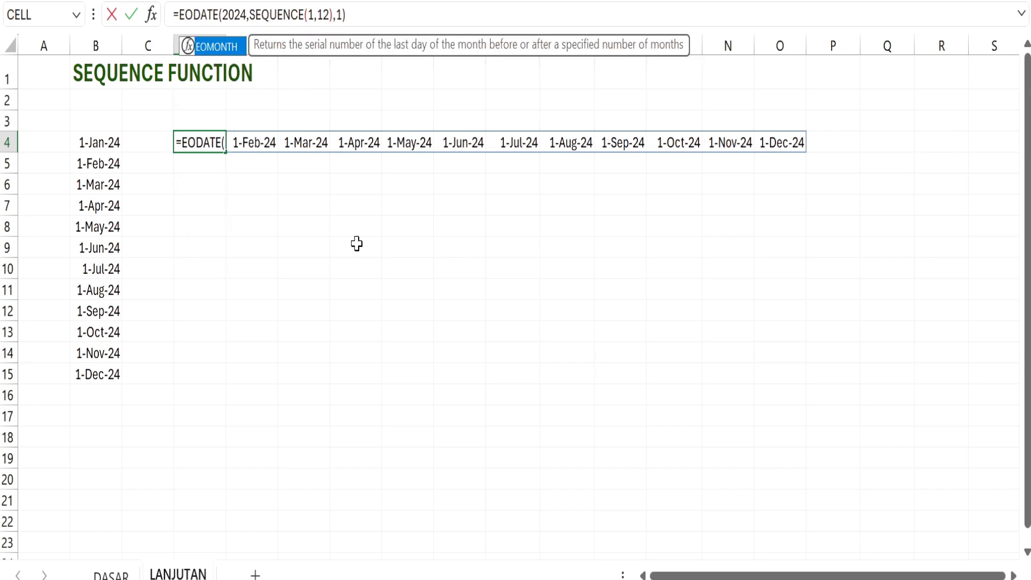
type("M")
key("Tab")
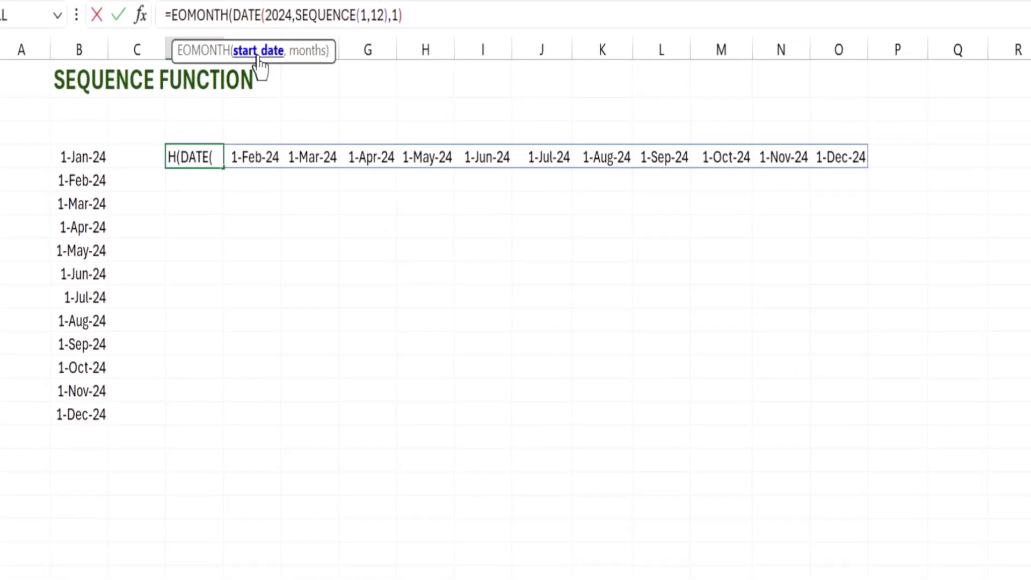
left_click(425, 20)
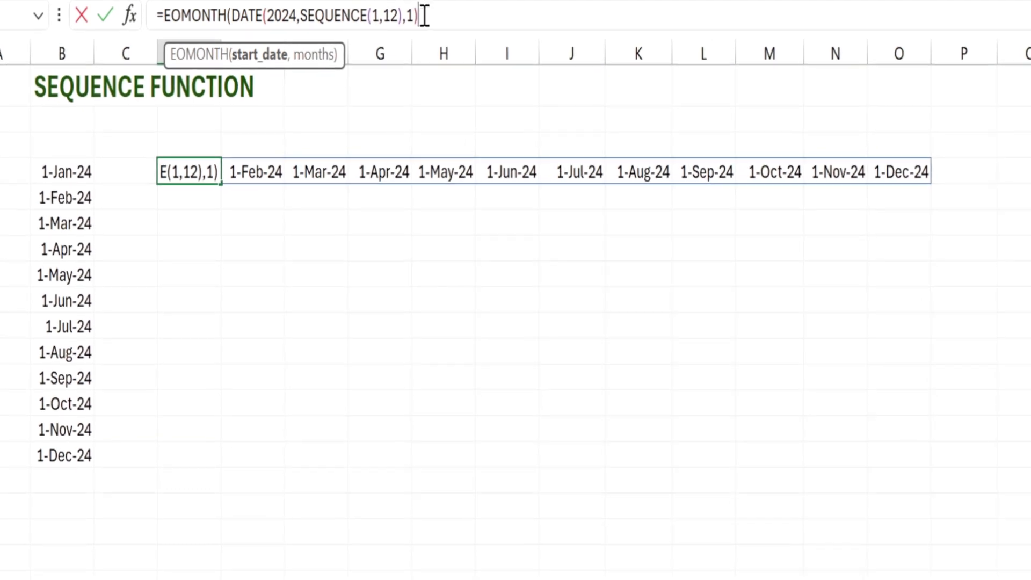
type(",")
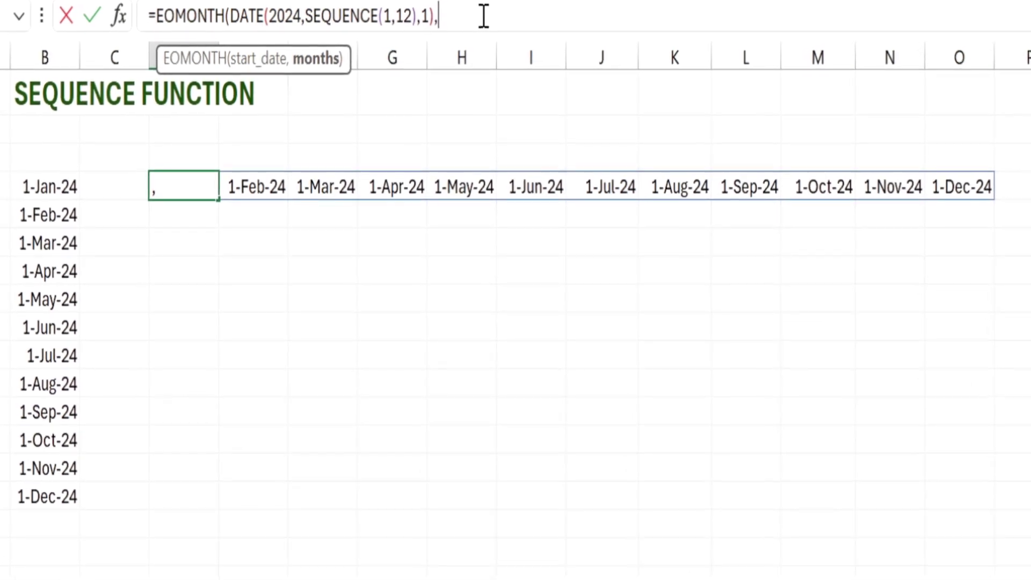
type("0")
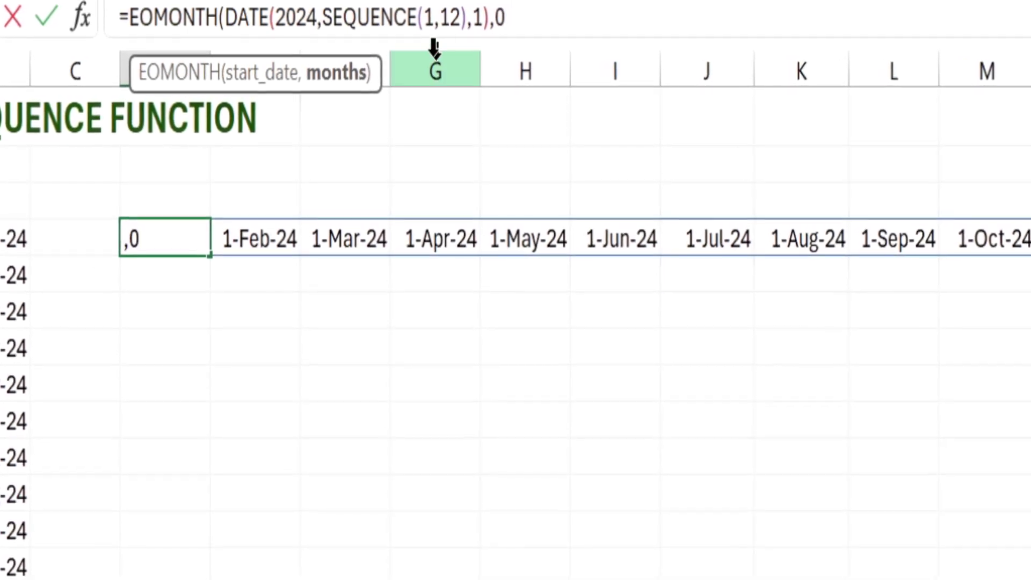
type(")")
key("Return")
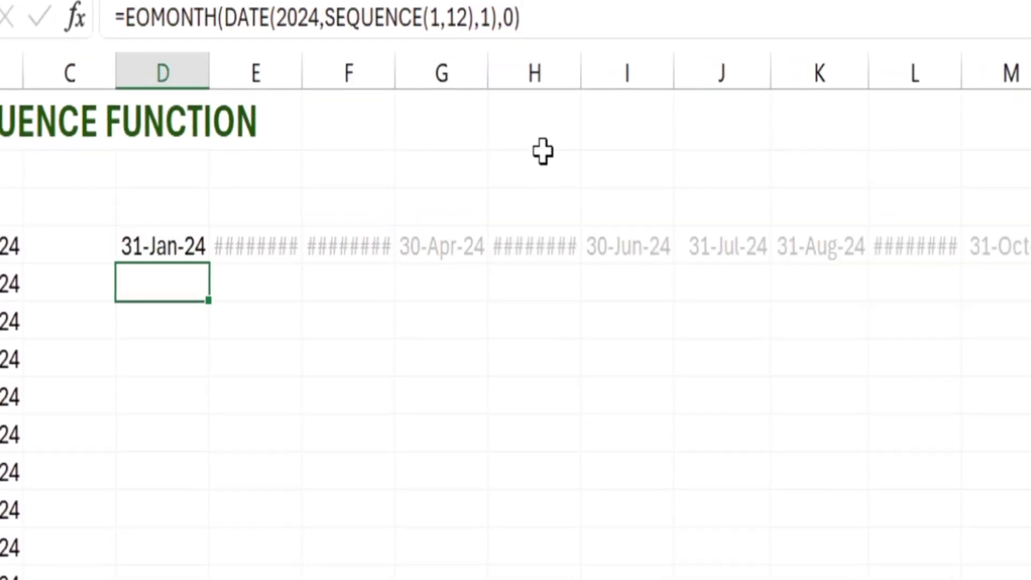
Widen columns E, F, H, L, N and O so that their month-end dates in row 4 fit.
key("Up")
key("Right")
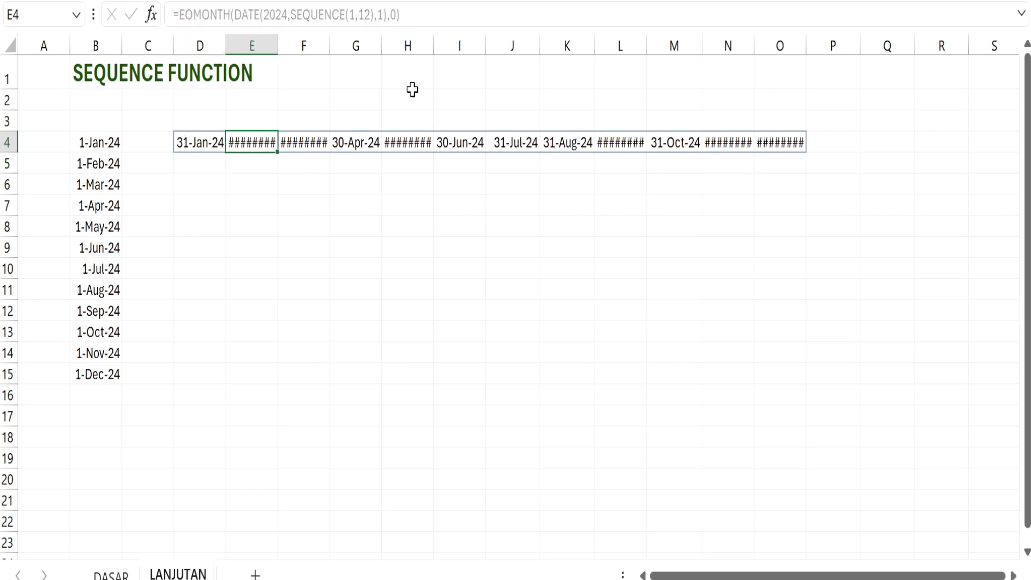
left_click_drag(277, 46, 279, 46)
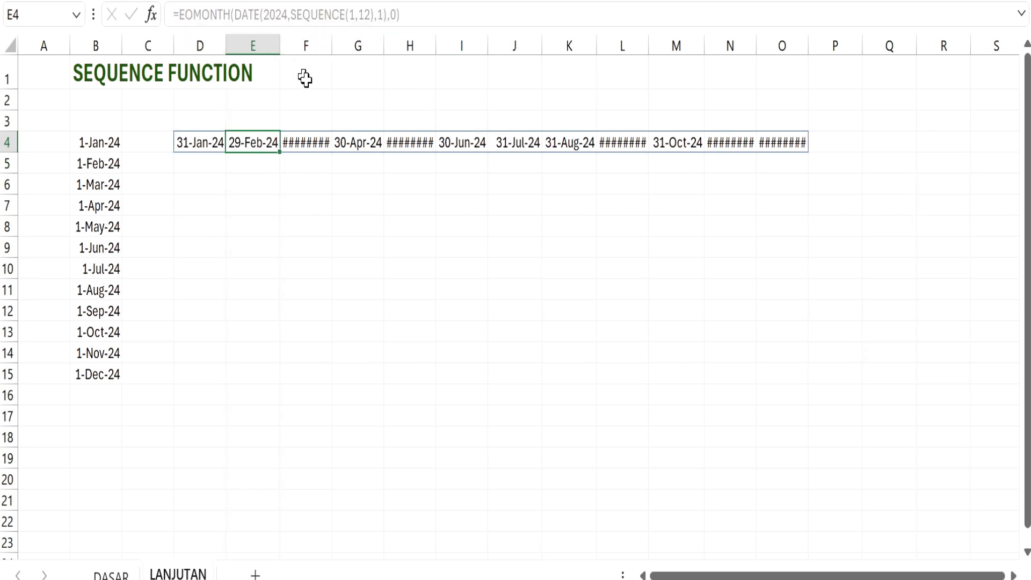
left_click_drag(190, 149, 789, 144)
double_click(814, 43)
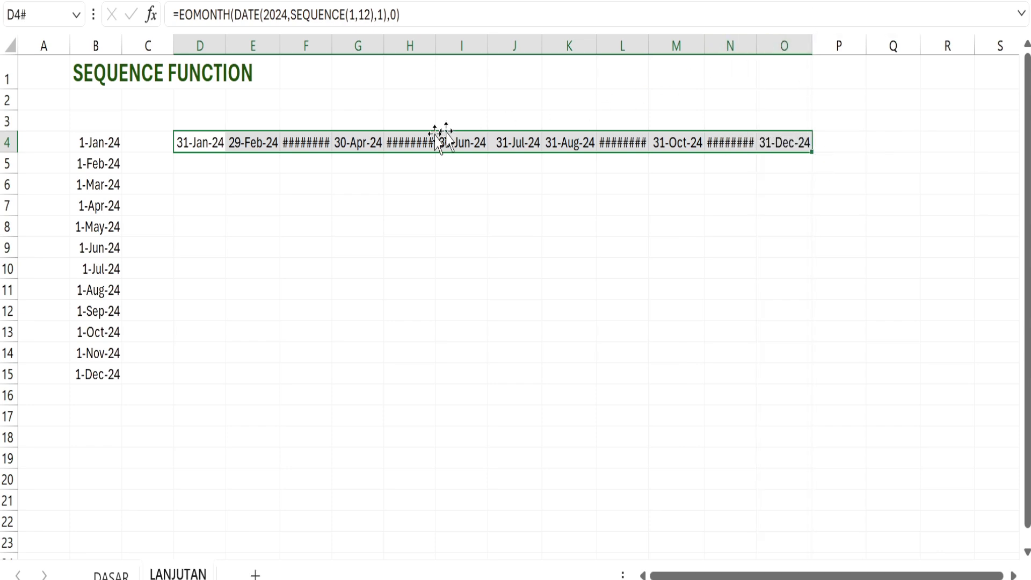
left_click_drag(333, 37, 334, 39)
double_click(437, 43)
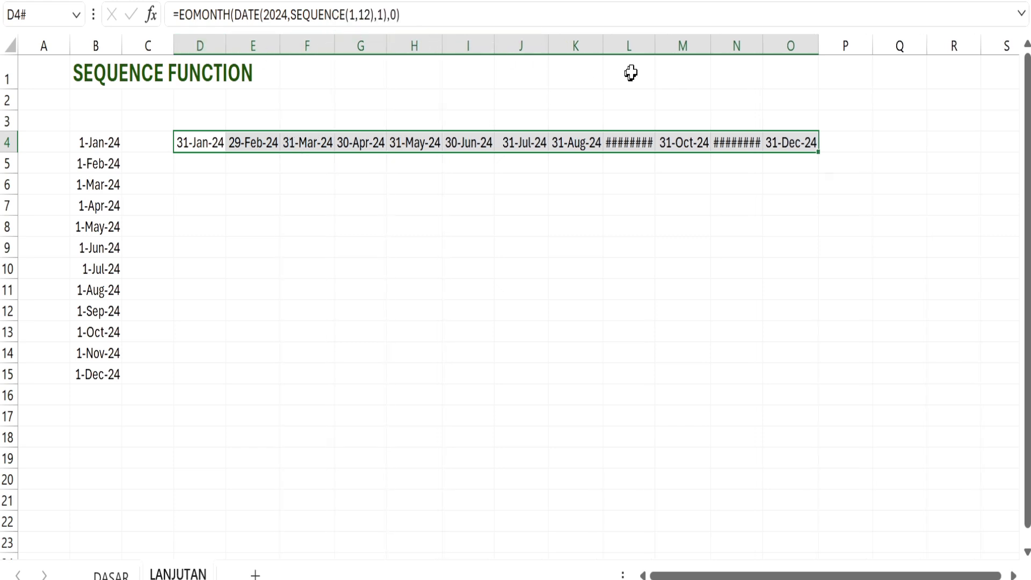
double_click(653, 46)
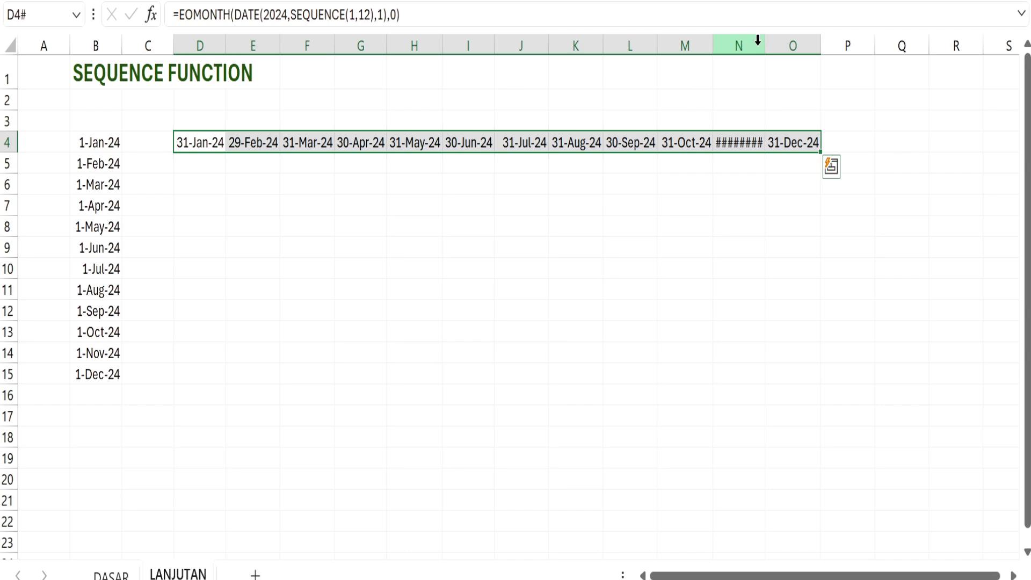
left_click_drag(765, 45, 769, 47)
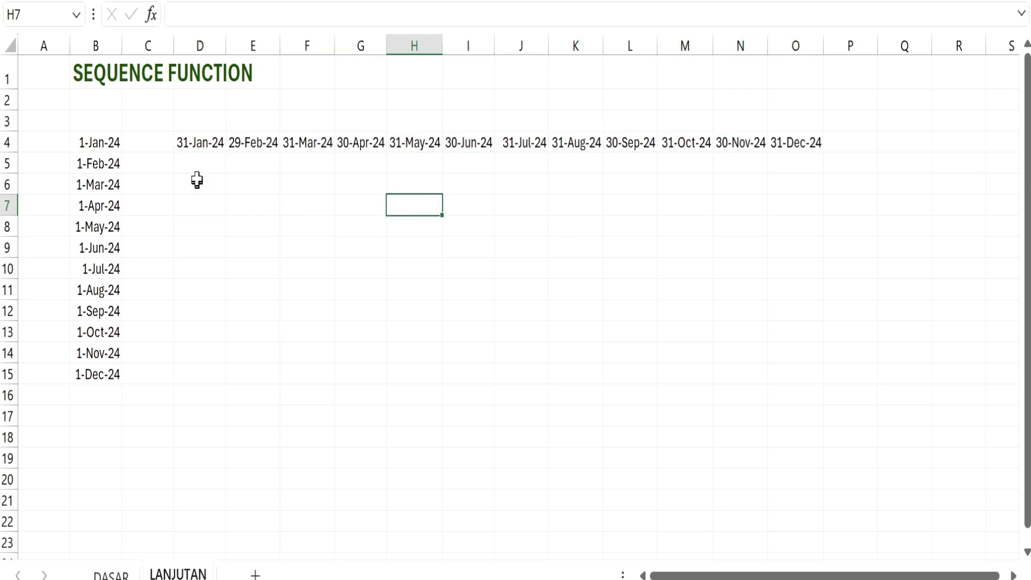
Enter the custom number format MMM-YYYY for the spilled month-end dates in D4:O4.
left_click_drag(196, 148, 794, 141)
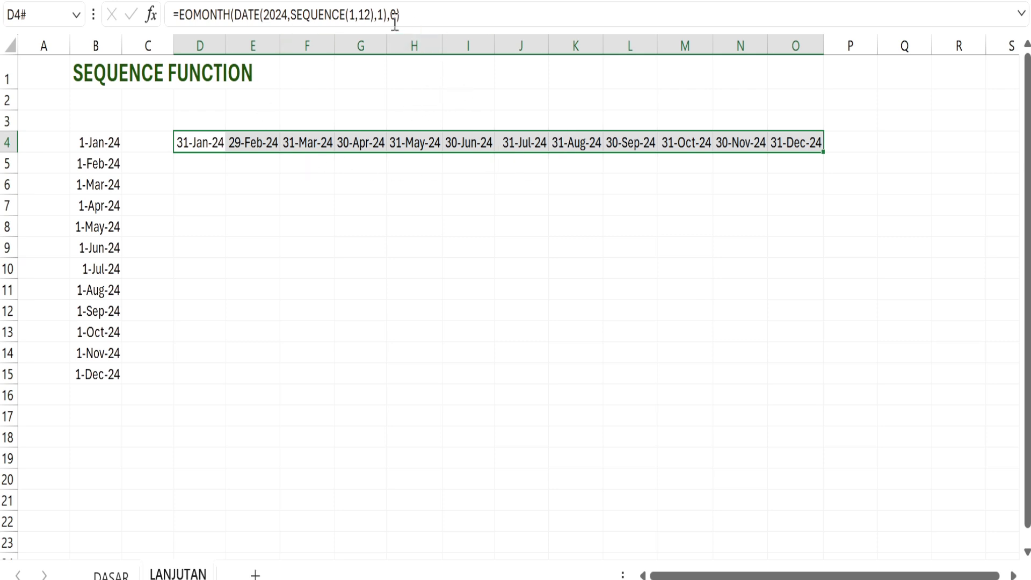
right_click(352, 143)
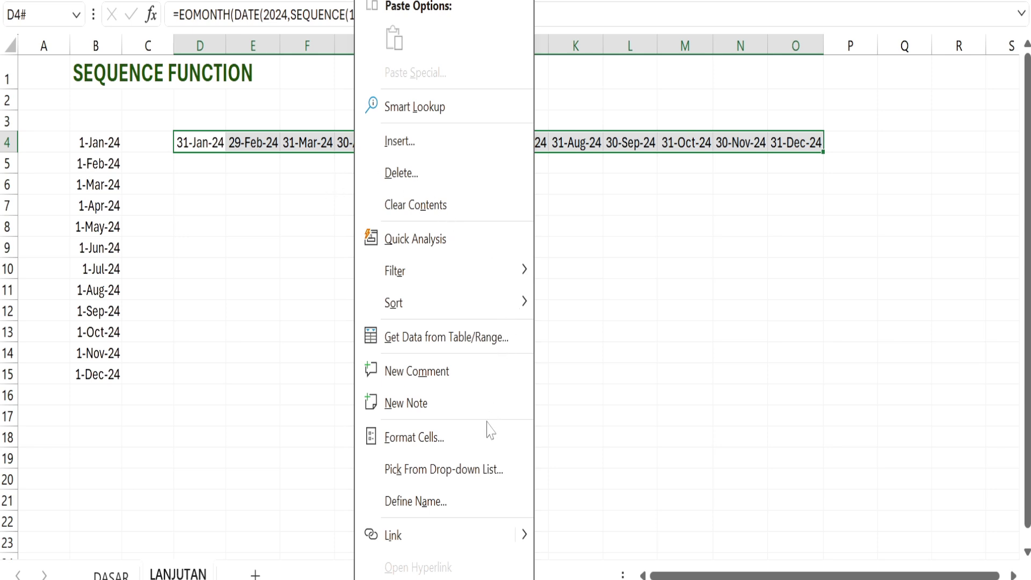
left_click(435, 446)
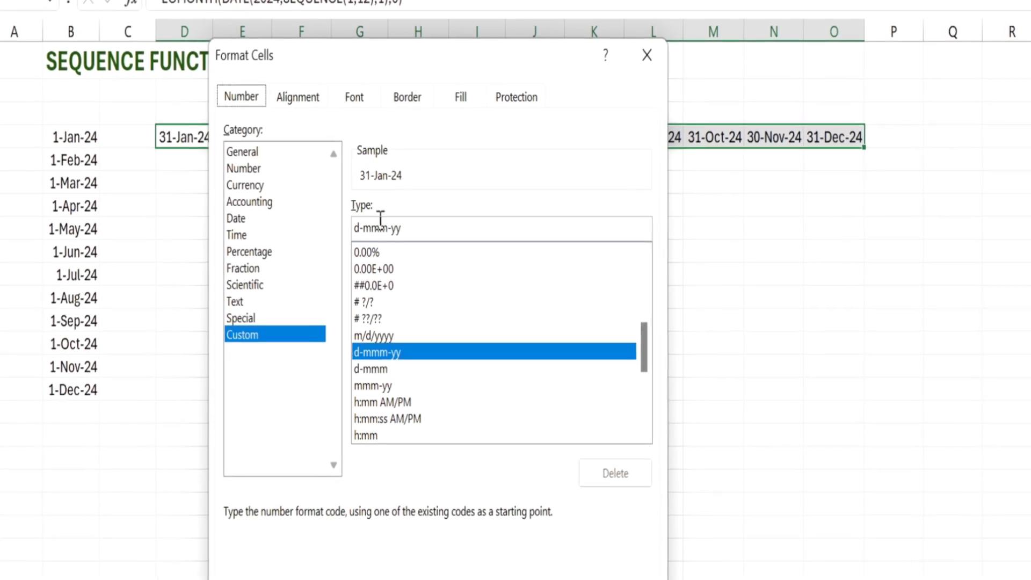
left_click(443, 231)
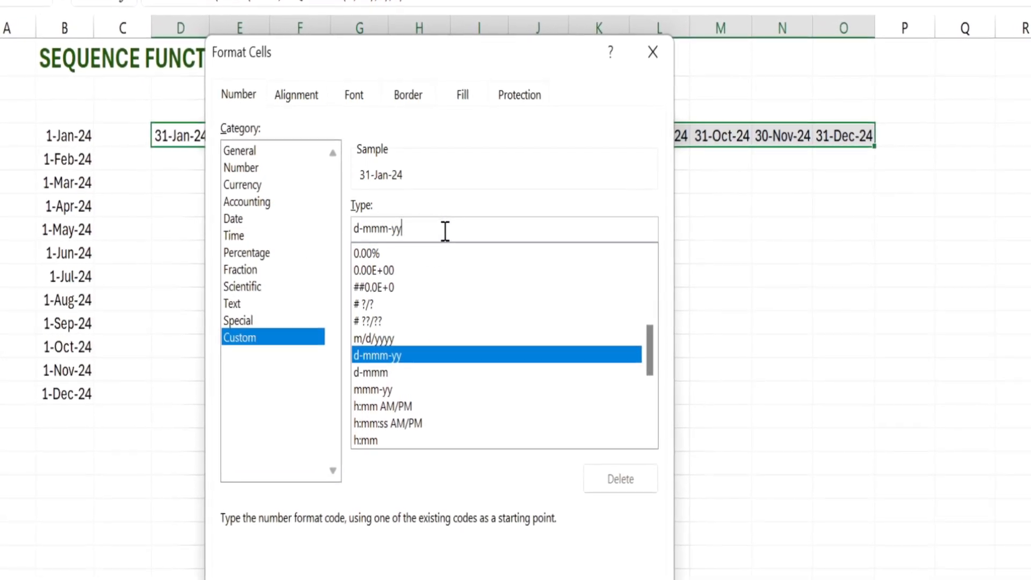
left_click_drag(445, 231, 320, 225)
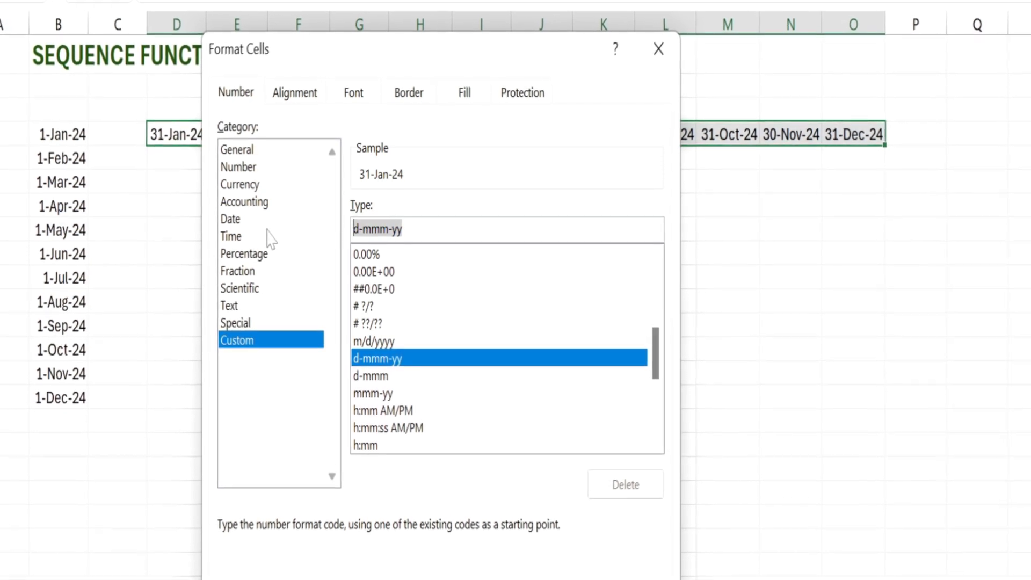
type("MMM")
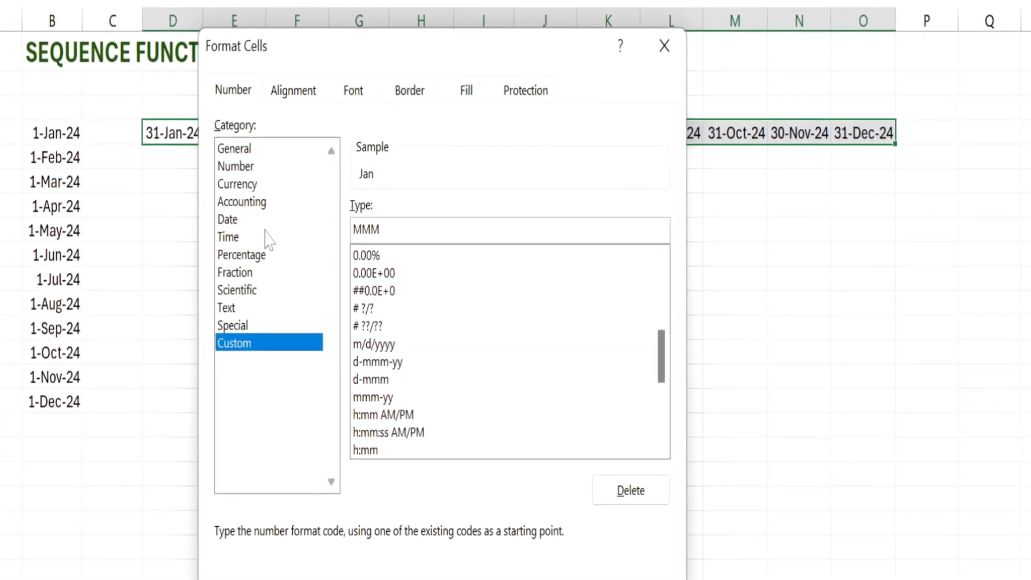
type("-")
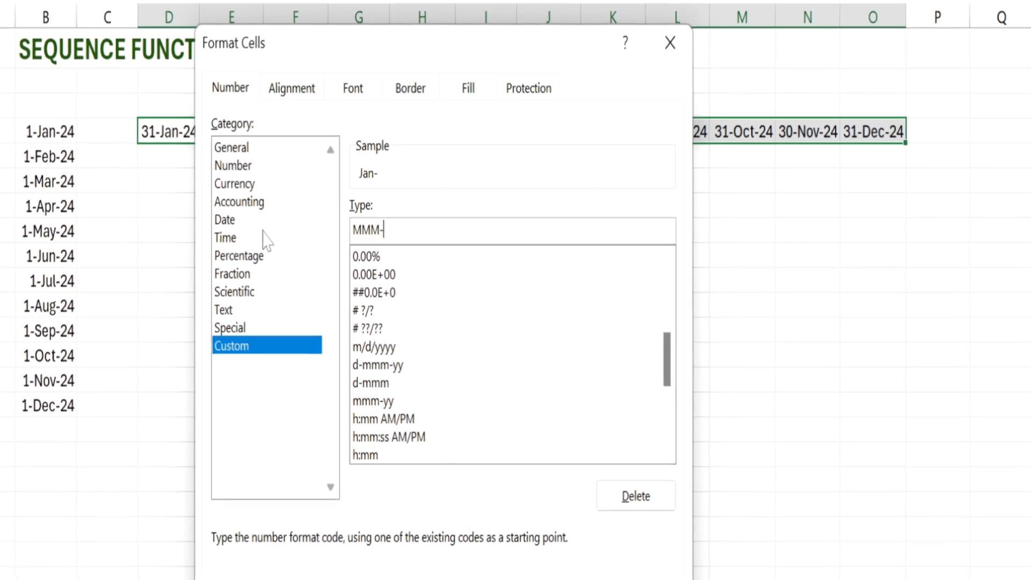
type("YY")
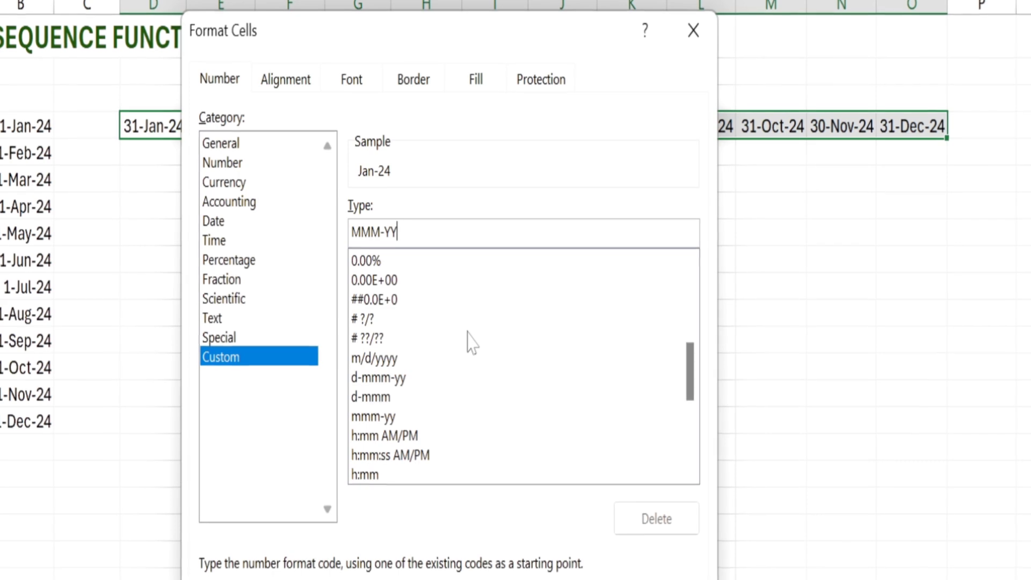
type("YY")
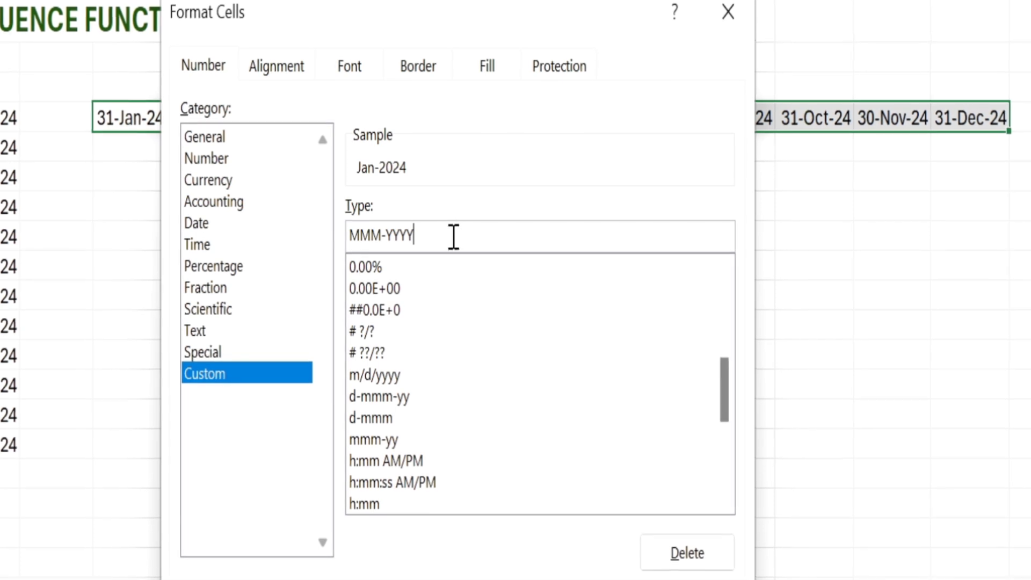
Try the month codes MM, MMM and MMMM in the custom format to compare their previews.
left_click_drag(413, 235, 285, 221)
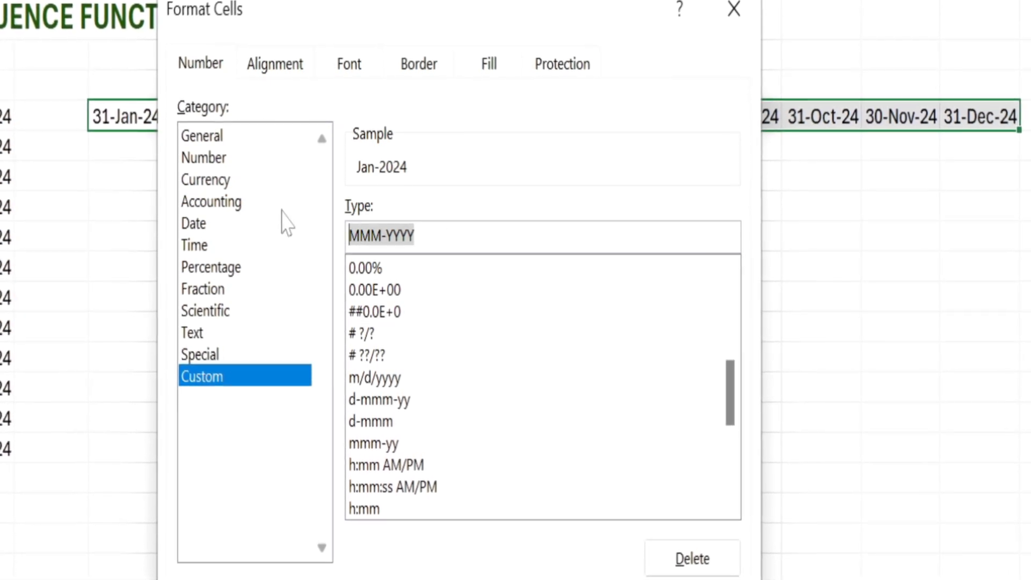
type("MM")
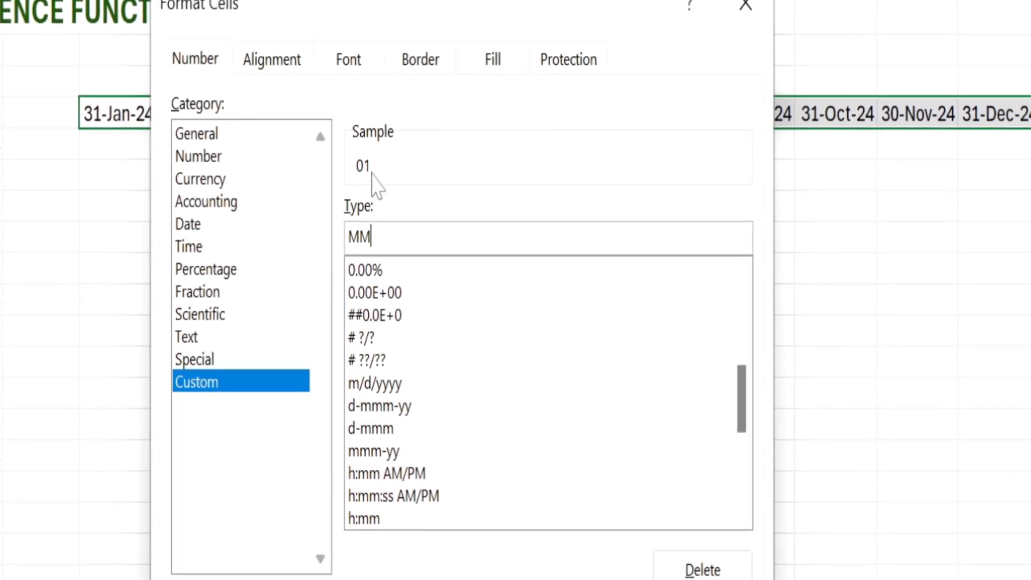
type("M")
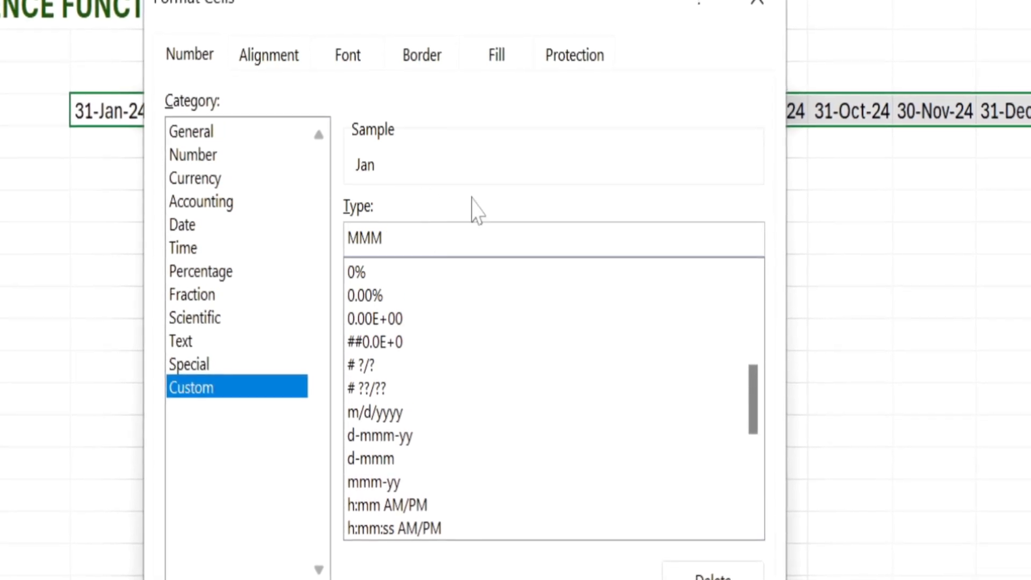
type("M")
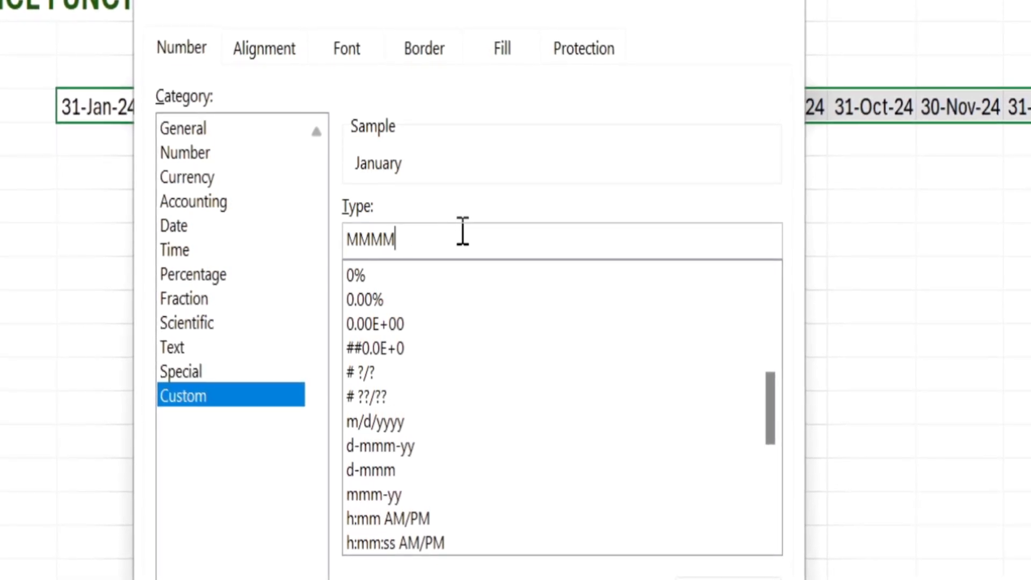
Complete the custom format code as MMM-YYYY and apply it to the dates in D4:O4.
key("BackSpace")
type("-")
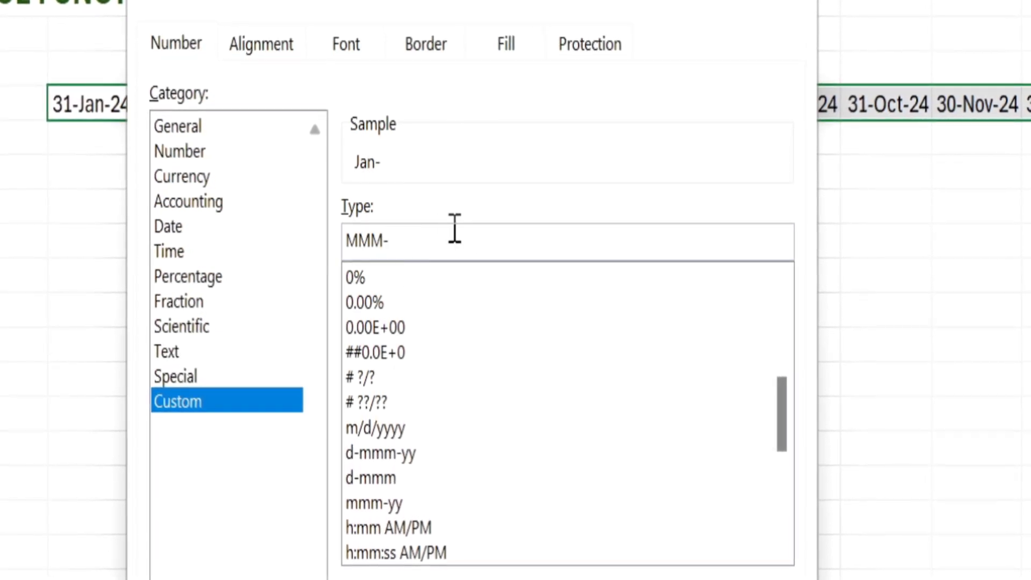
type("Y")
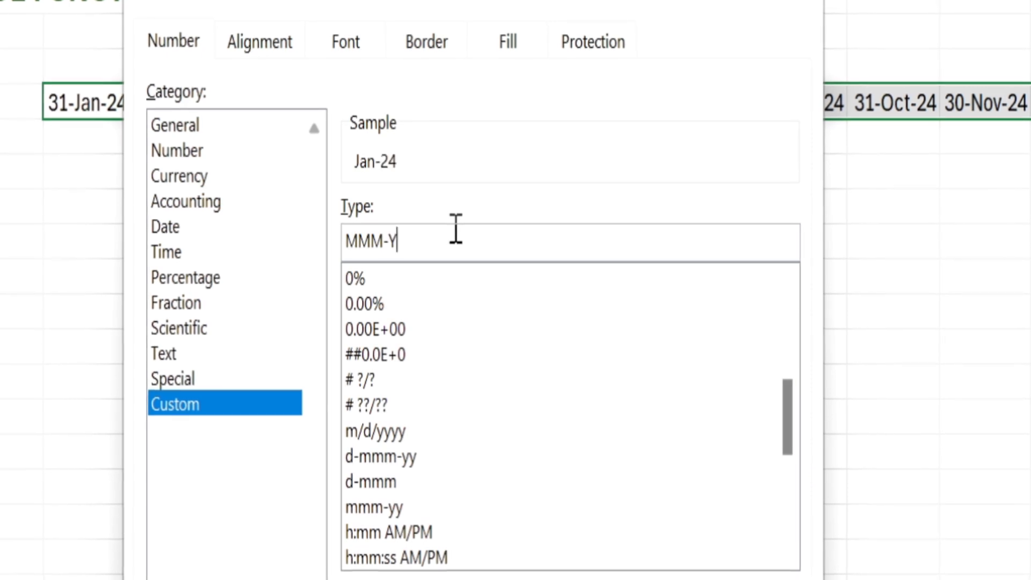
type("YYY")
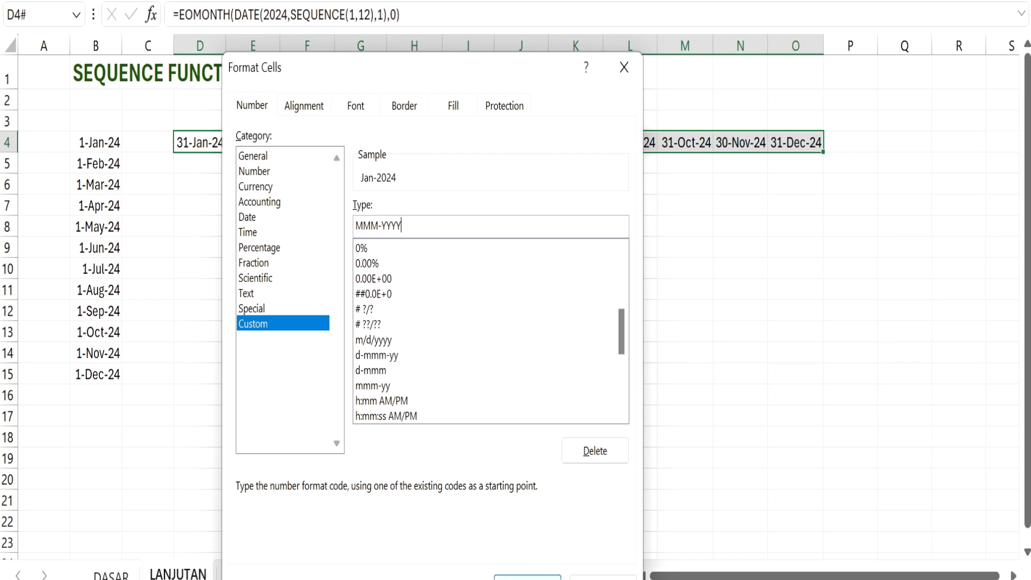
left_click(527, 577)
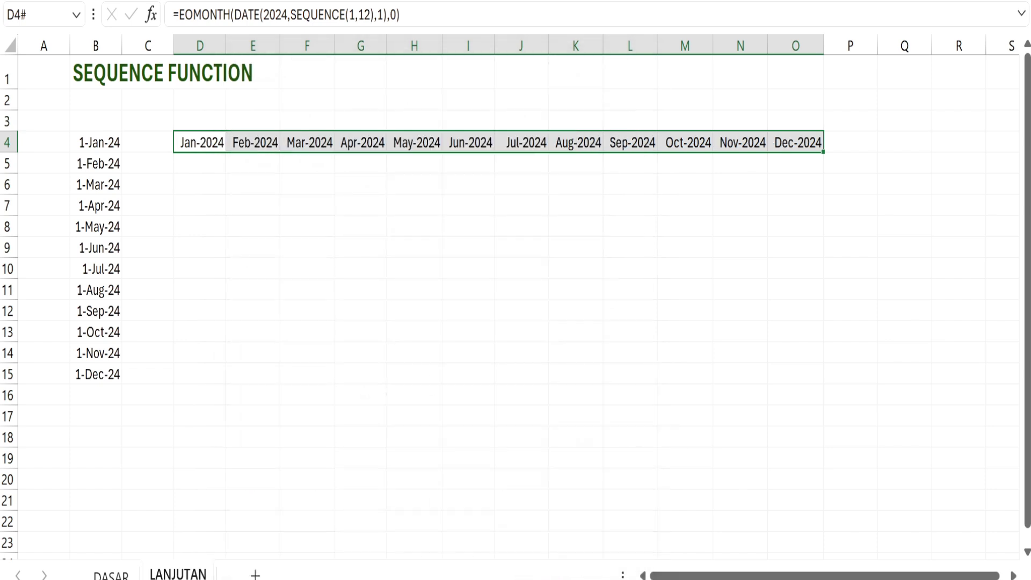
left_click(482, 289)
left_click(424, 164)
left_click(426, 142)
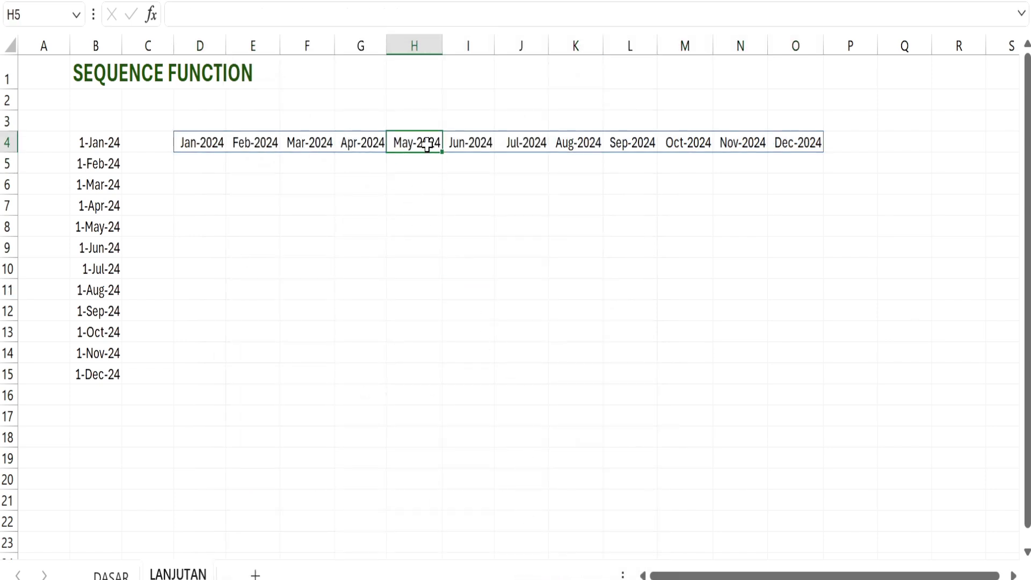
Change the SEQUENCE columns argument in D4 to 24, giving =EOMONTH(DATE(2024,SEQUENCE(1,24),1),0).
left_click(209, 149)
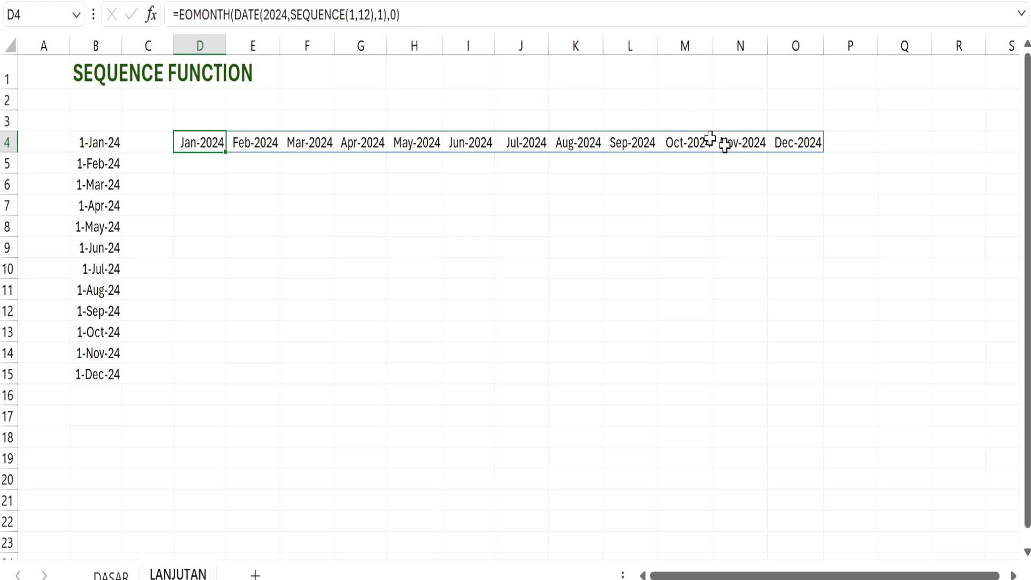
left_click(377, 15)
key("Left")
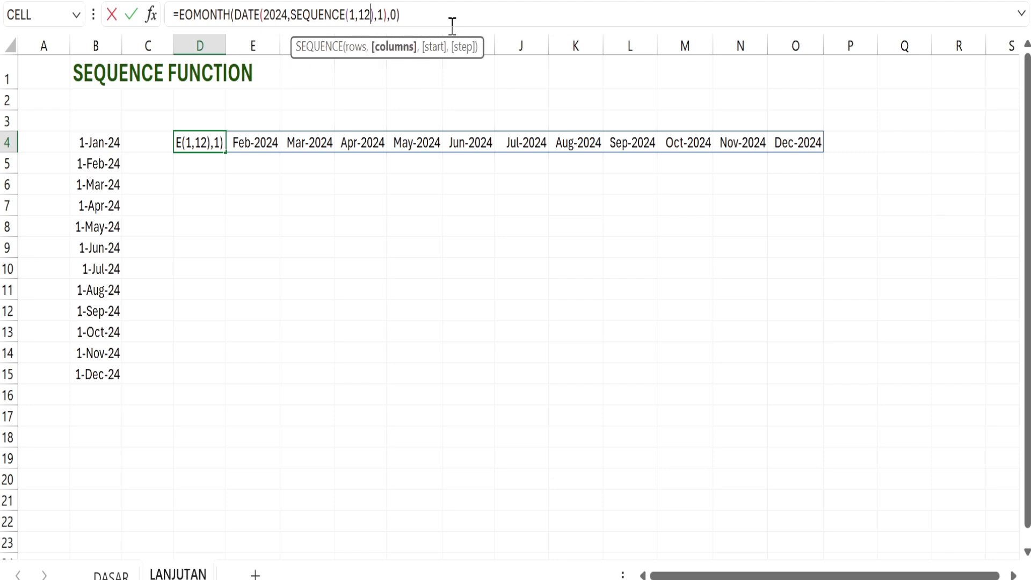
type("24")
key("Return")
key("Up")
key("Right")
key("Left")
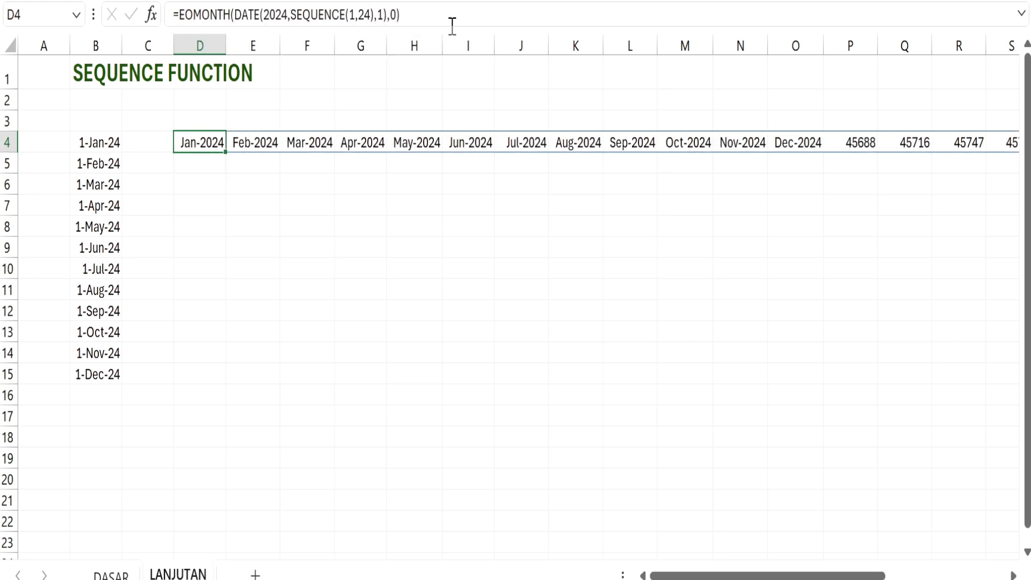
Examine the spilled results along row 4, including the columns beyond O.
key("Right")
key("Right")
key("Right")
key("Right")
key("Right")
key("Right")
key("Right")
key("Right")
key("Right")
key("Right")
key("Right")
key("Right")
key("Right")
key("Right")
key("Right")
key("Right")
key("Right")
key("Right")
key("Right")
Copy cell O4 and paste only its formatting onto the unformatted dates in P4:AA4.
key("Left")
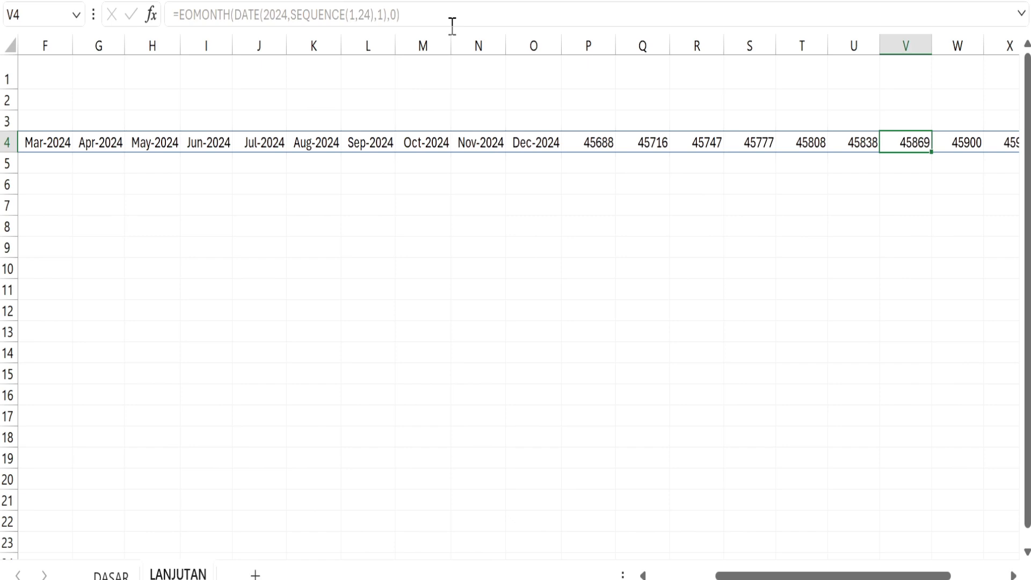
key("Left")
key("Left")
key("Left")
key("Left")
key("Left")
key("Left")
key("Left")
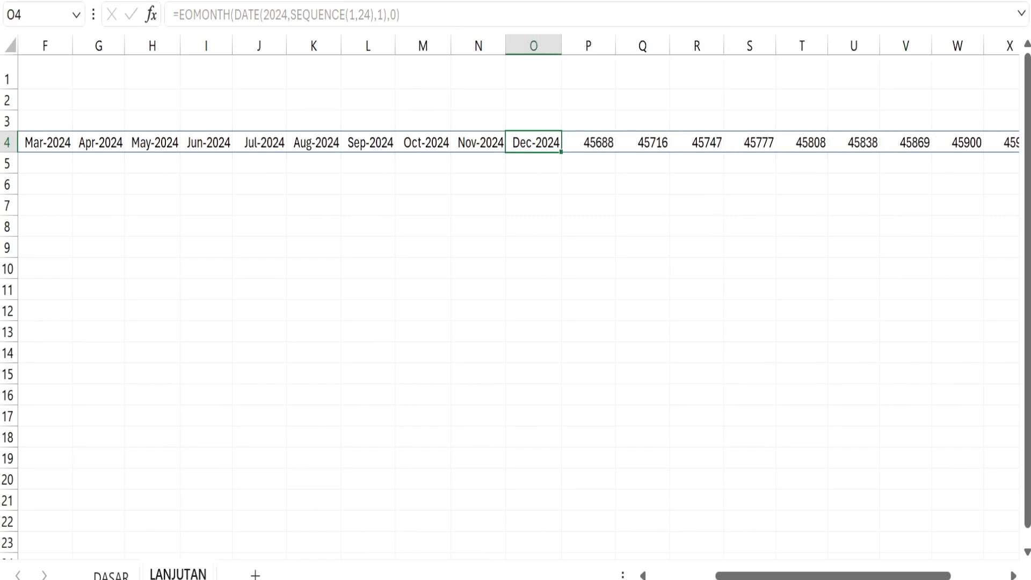
key("ctrl+c")
key("Right")
key("shift+Right")
key("ctrl+shift+Right")
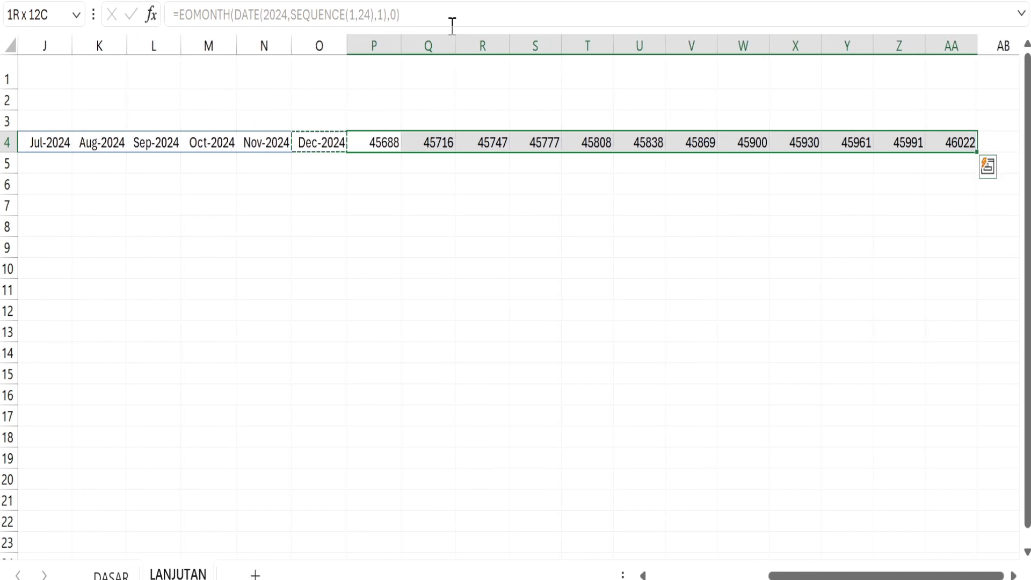
key("ctrl+alt+v")
key("t")
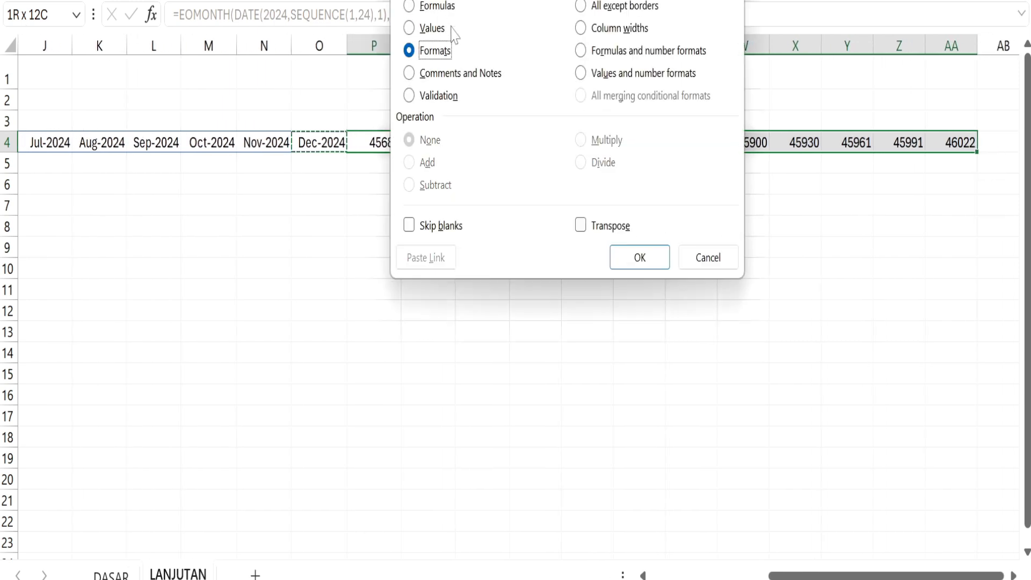
key("Return")
key("Right")
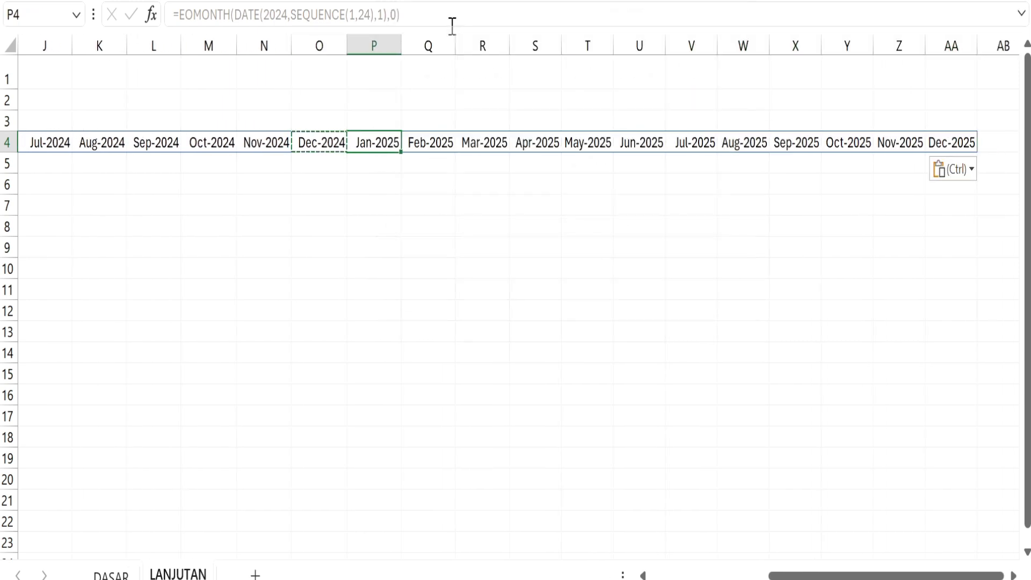
Review the newly formatted months in row 4 from column P onward and return to cell D4.
key("Right")
key("Right")
key("Right")
key("Right")
key("Right")
key("Right")
key("Right")
key("Right")
key("Right")
key("Right")
key("Right")
key("Right")
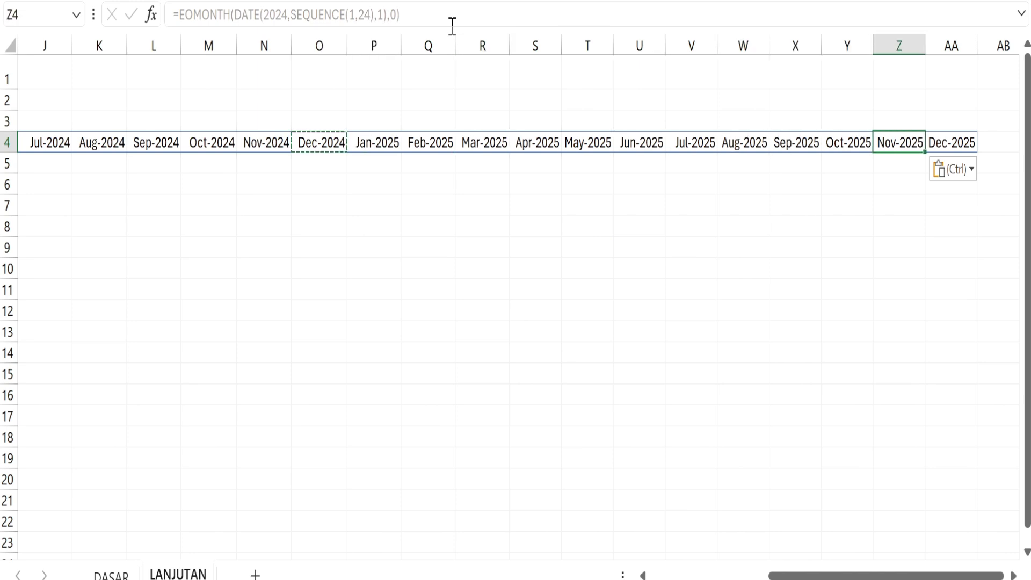
key("Left")
key("ctrl+Left")
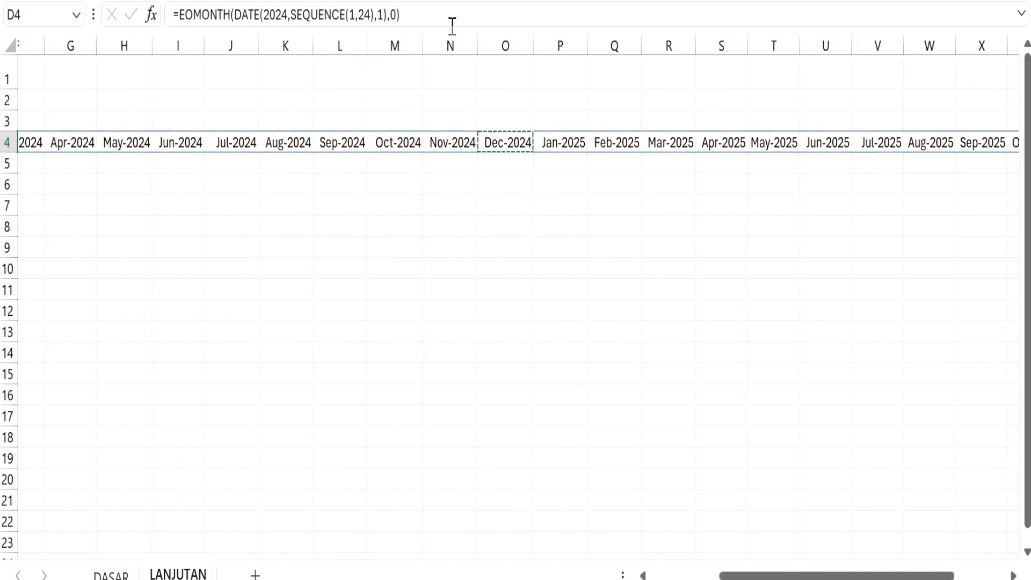
key("ctrl+Left")
key("ctrl+Left")
key("Right")
key("Right")
key("Right")
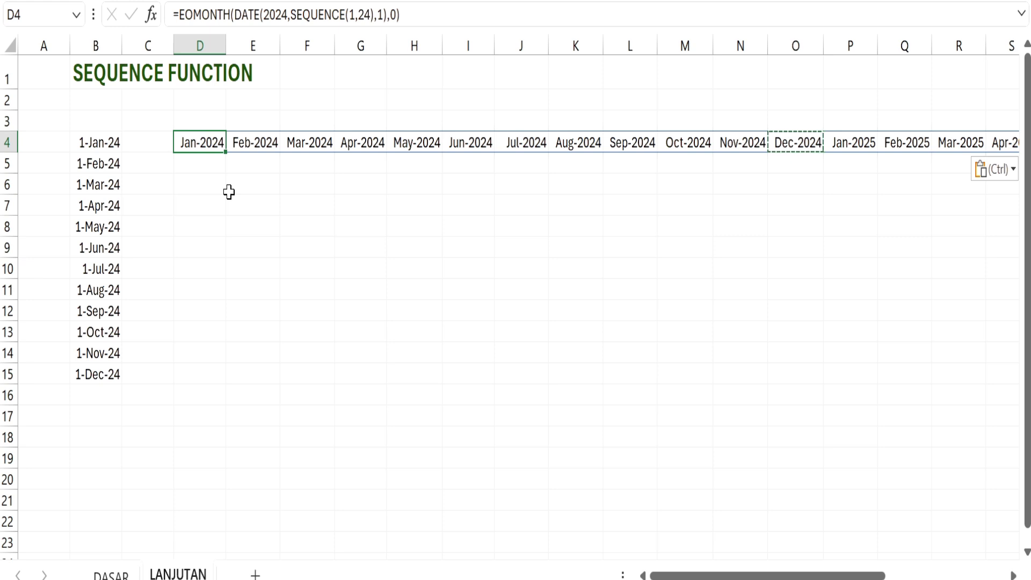
left_click(164, 181)
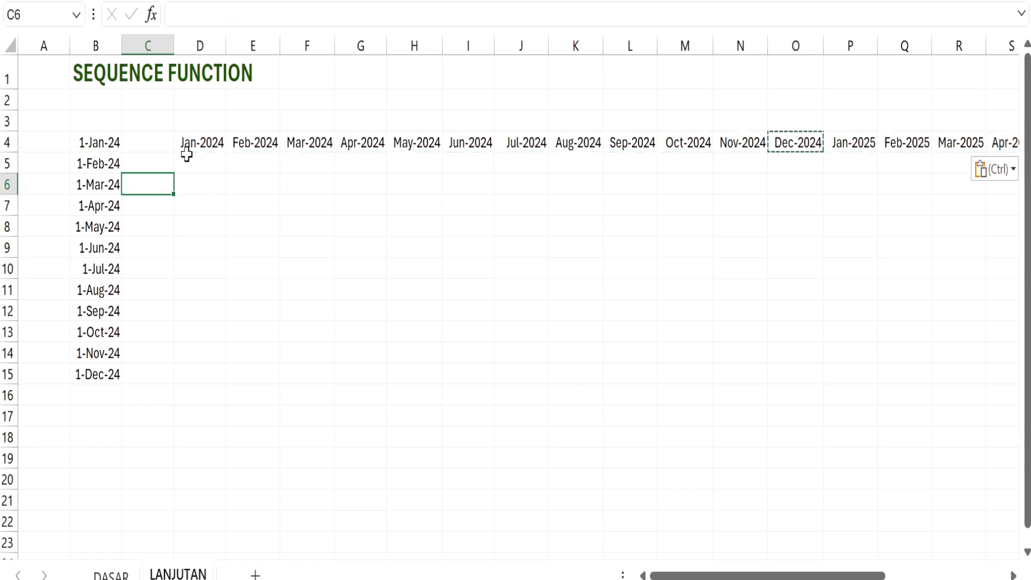
left_click(186, 155)
left_click(186, 199)
left_click(193, 142)
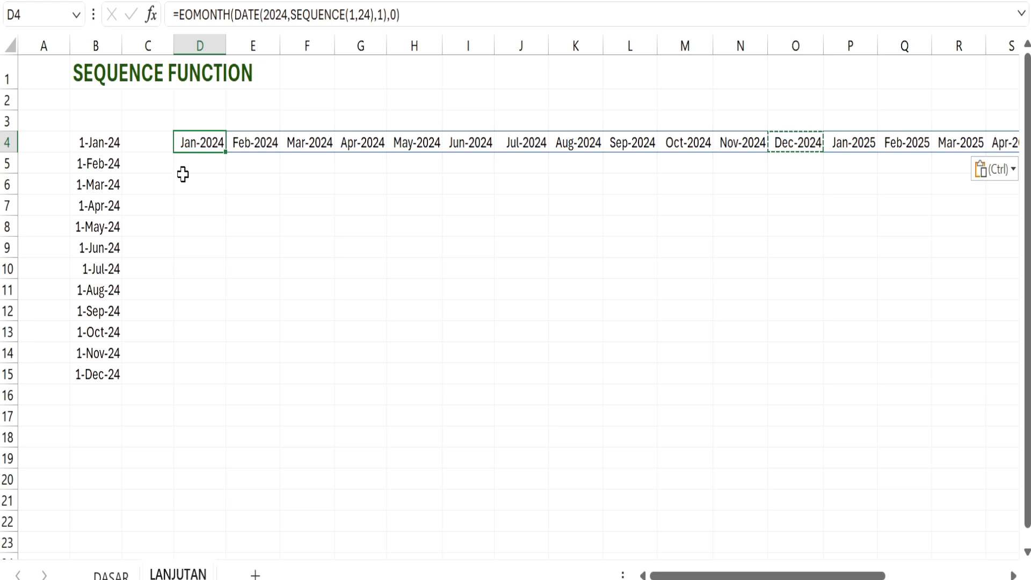